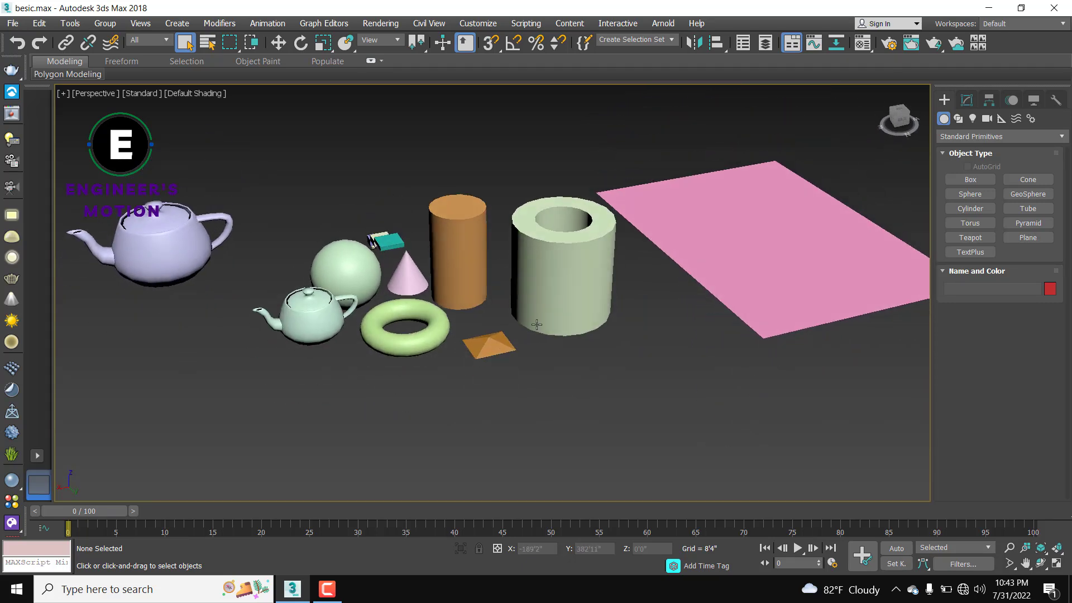
# Step: Switch the Create panel to Shapes so spline types like Line, Rectangle and Star appear
pyautogui.click(959, 119)
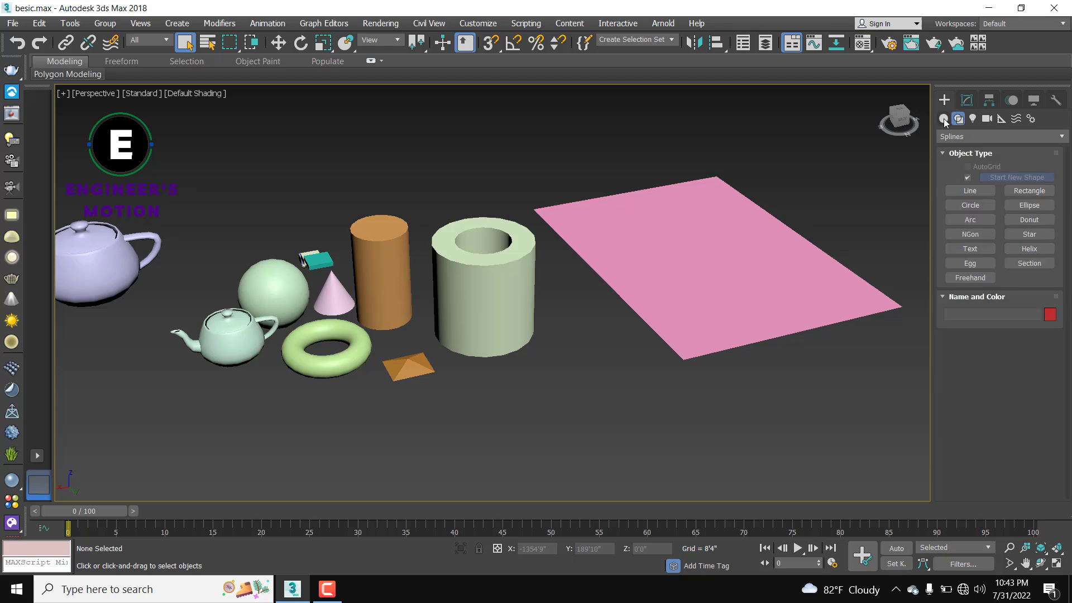
pyautogui.click(944, 119)
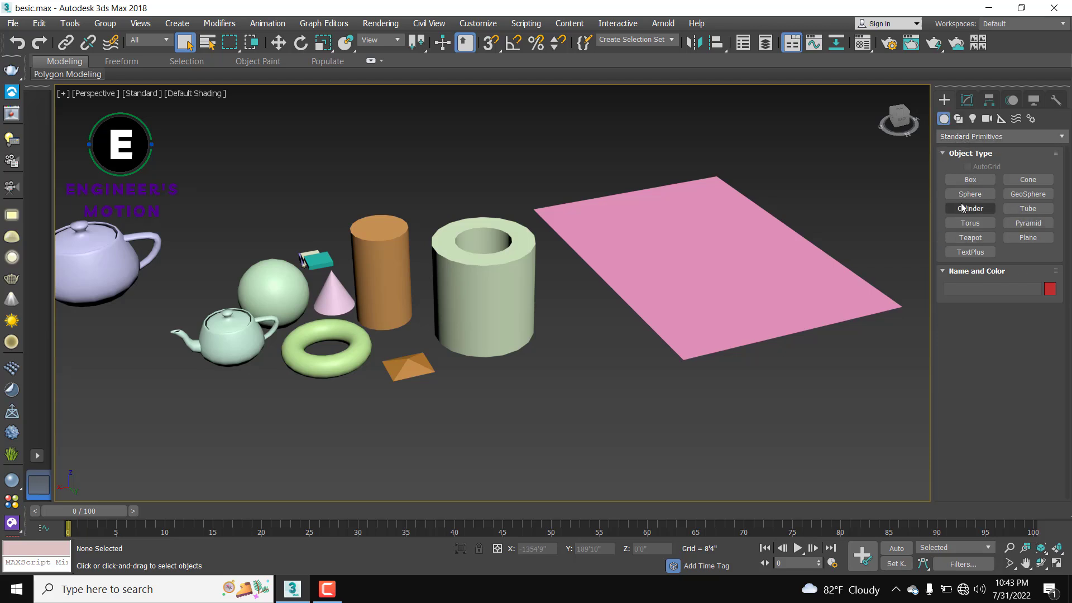
pyautogui.click(958, 119)
# Step: Pan and zoom the Perspective view to open space beside the pink plane
pyautogui.scroll(-5, 873, 232)
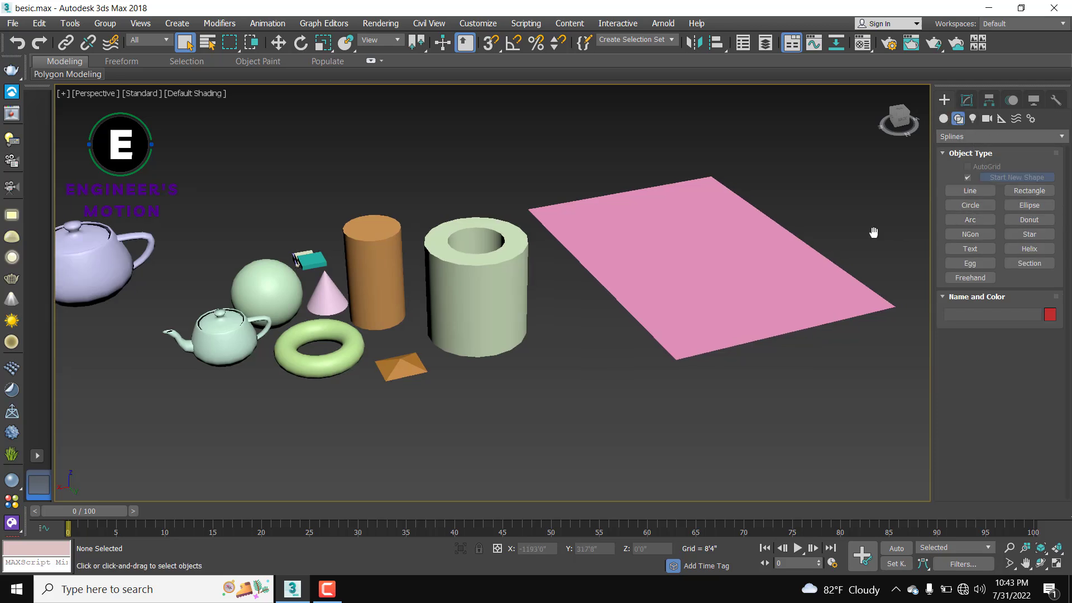
pyautogui.moveTo(742, 234); pyautogui.dragTo(558, 363, button='middle')
pyautogui.scroll(6, 725, 284)
pyautogui.scroll(-3, 726, 297)
pyautogui.moveTo(732, 285); pyautogui.dragTo(648, 318, button='middle')
pyautogui.scroll(3, 617, 313)
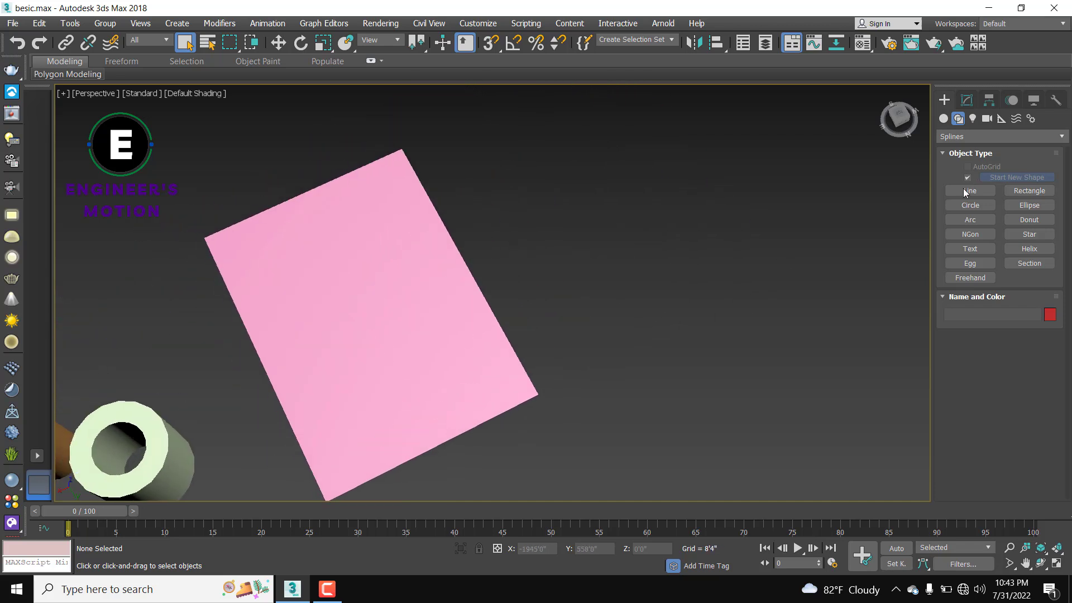
# Step: Draw a straight two-point line to the right of the pink plane
pyautogui.click(970, 191)
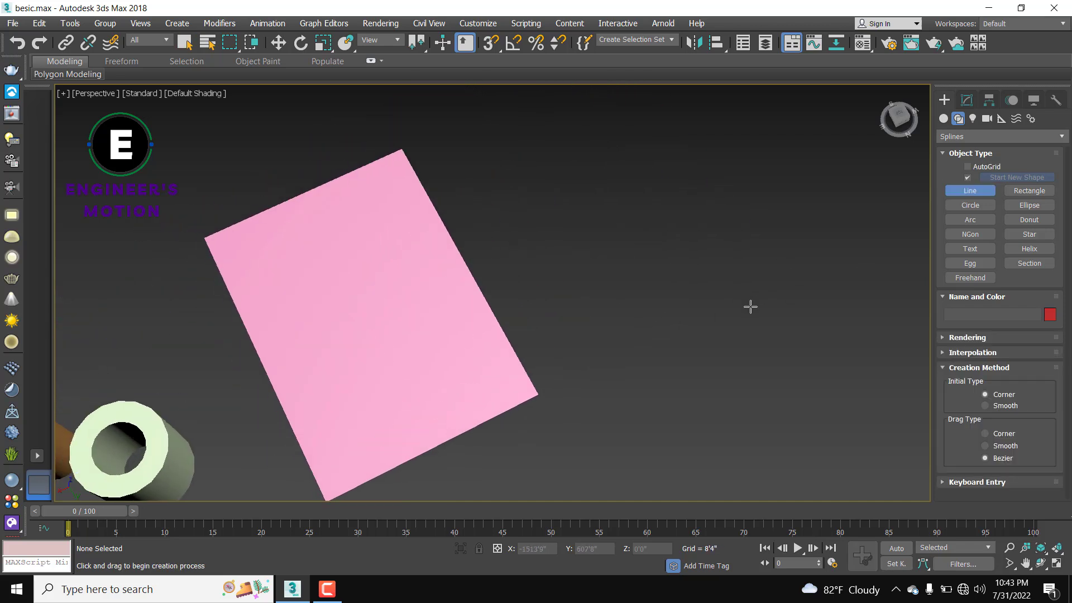
pyautogui.click(600, 236)
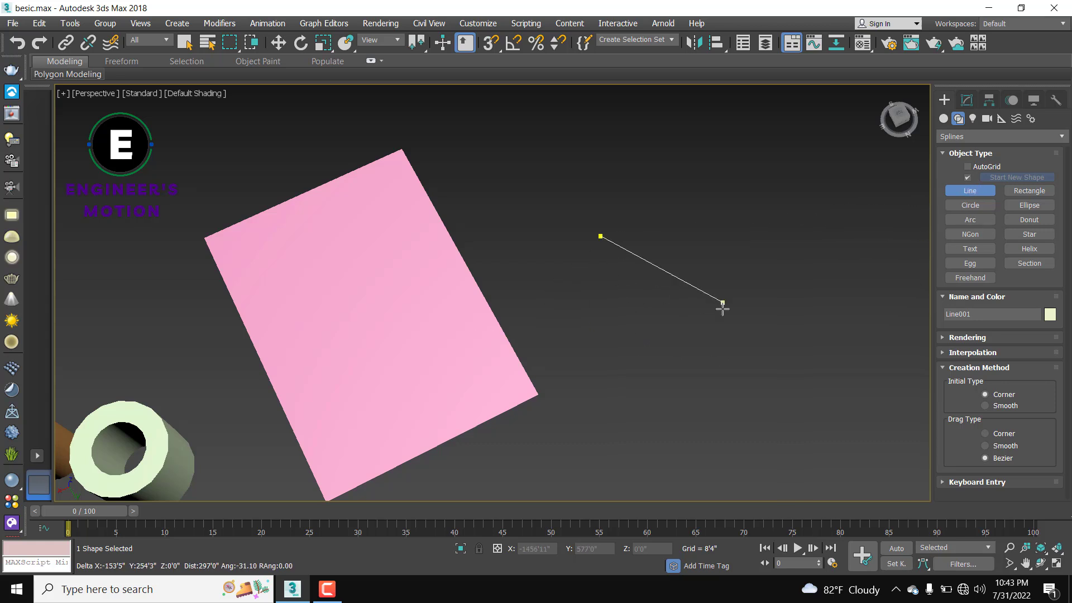
pyautogui.click(698, 367)
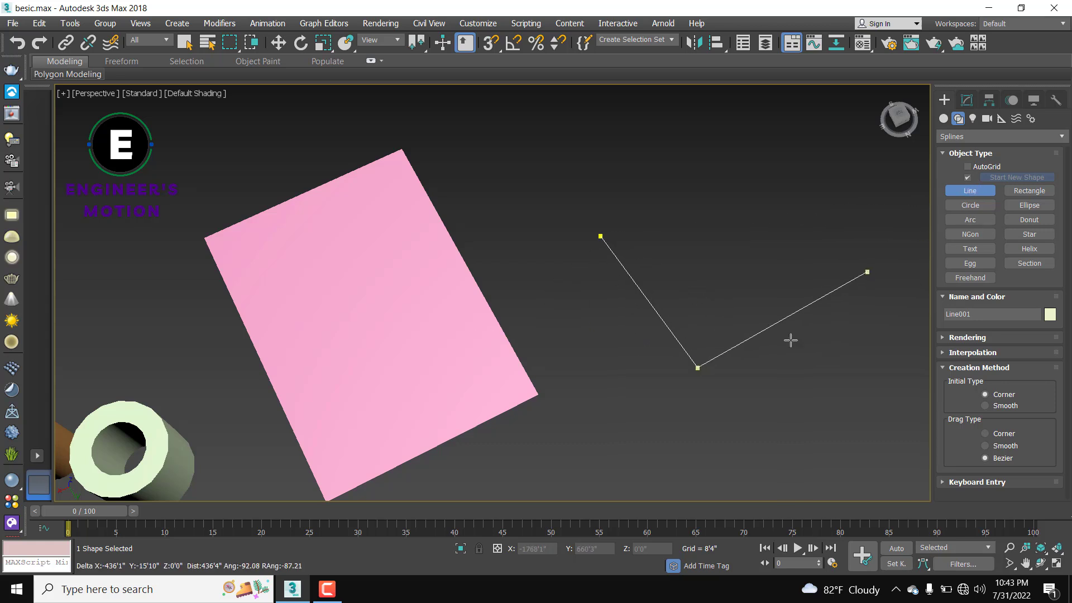
pyautogui.rightClick(762, 316)
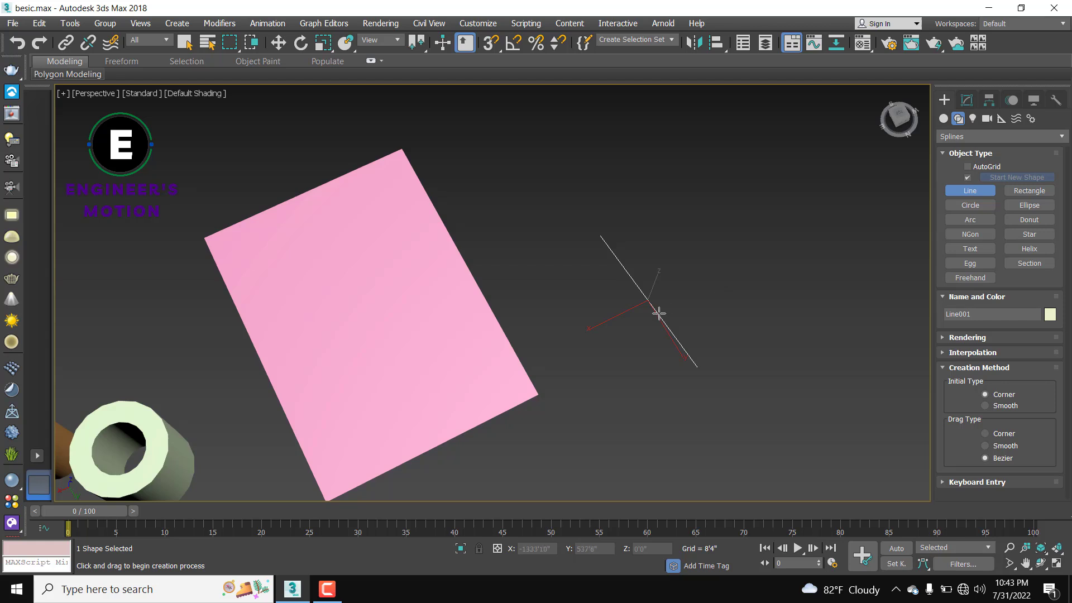
pyautogui.scroll(3, 682, 299)
pyautogui.rightClick(687, 299)
pyautogui.press('w')
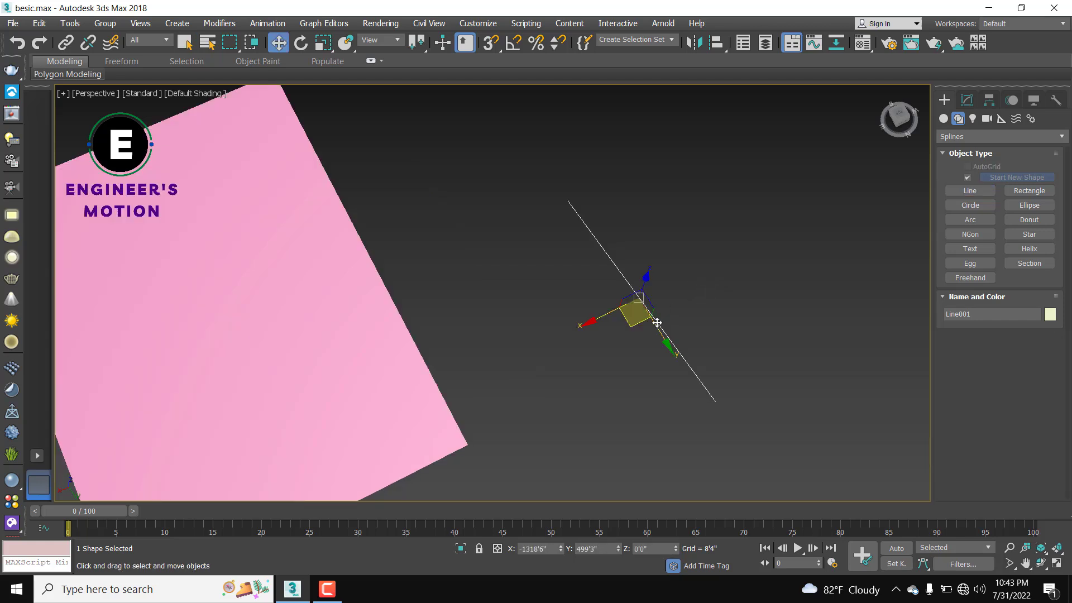
# Step: Add an Extrude modifier to Line001 with an amount of 10'0"
pyautogui.click(968, 101)
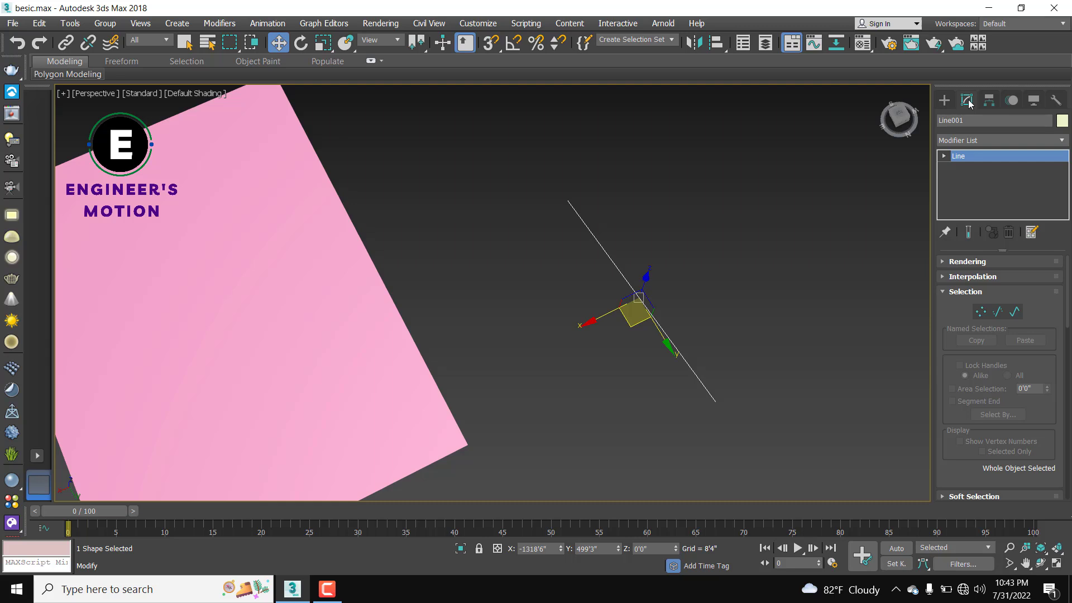
pyautogui.click(965, 155)
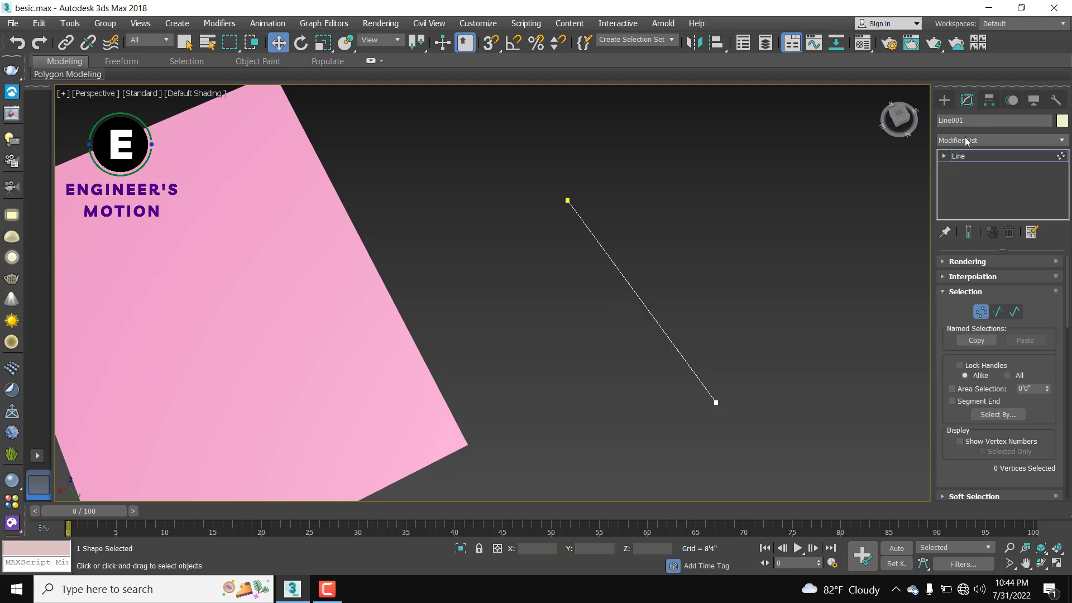
pyautogui.click(964, 142)
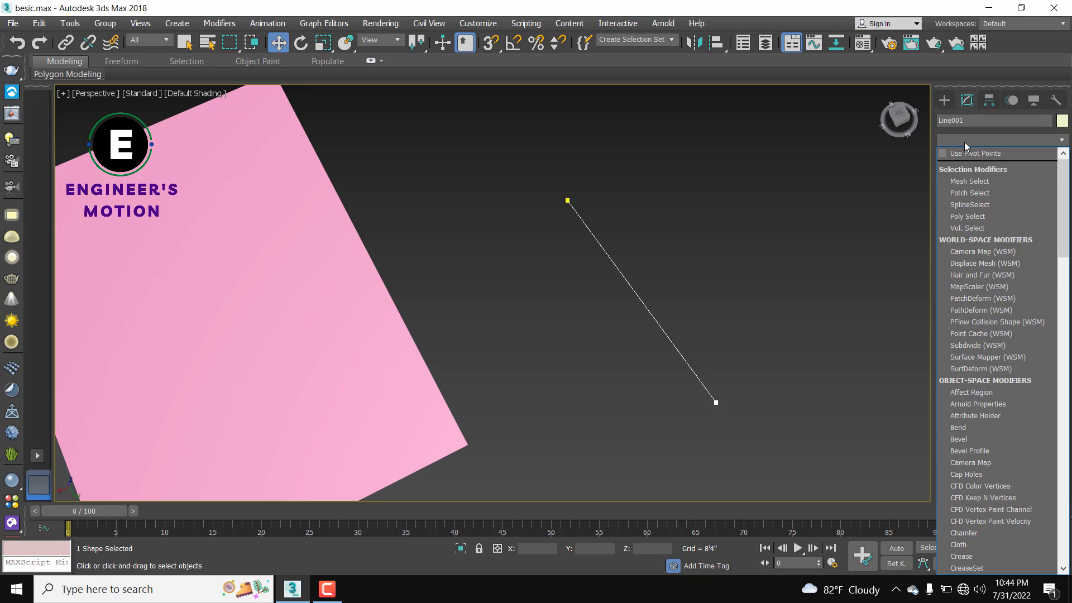
pyautogui.write('ex')
pyautogui.click(966, 153)
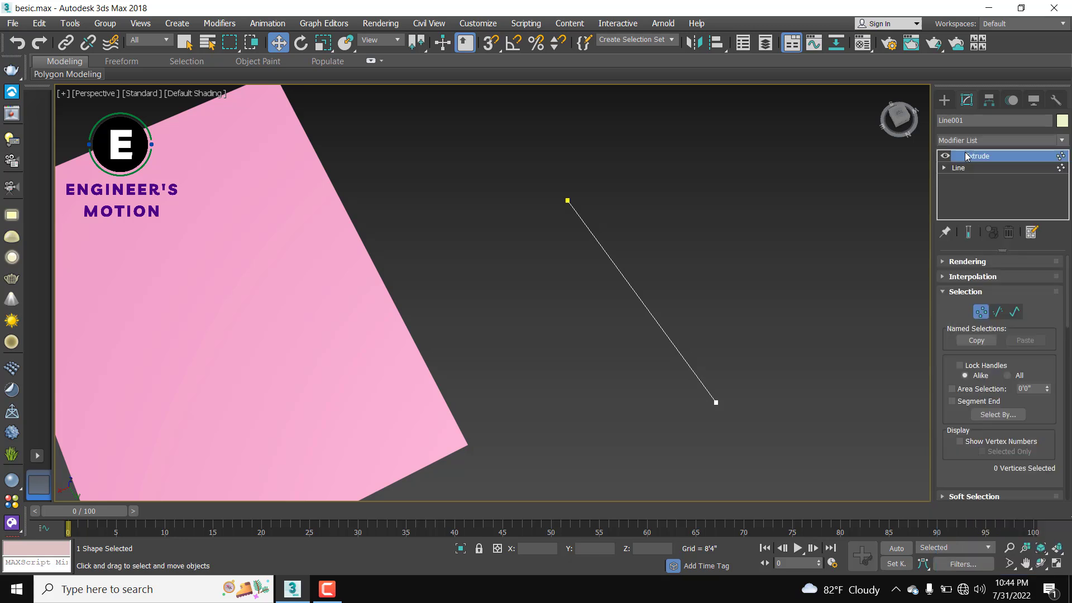
pyautogui.scroll(5, 720, 310)
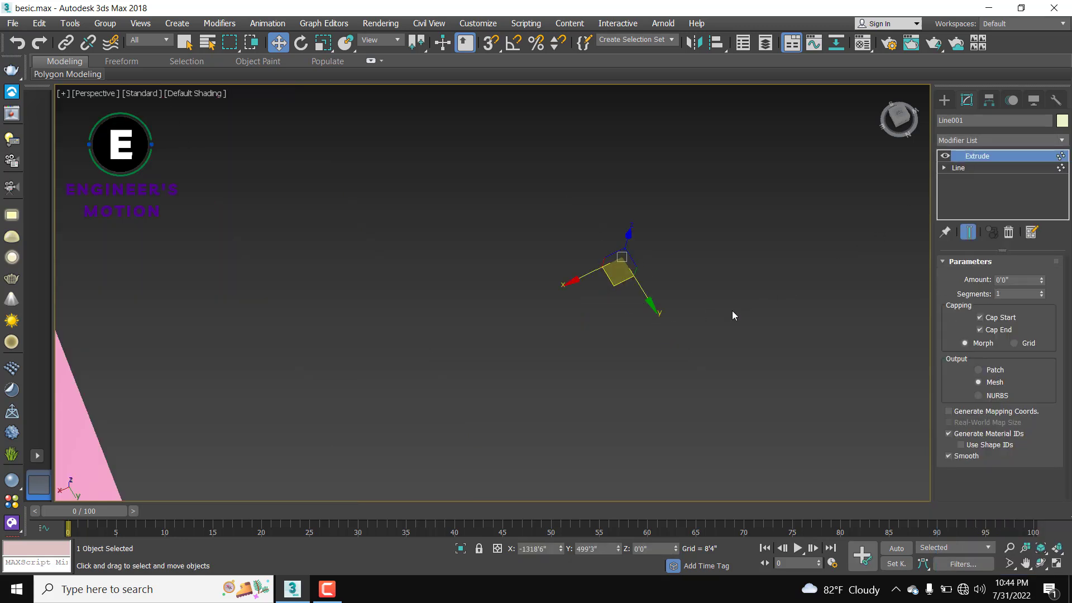
pyautogui.click(1005, 279)
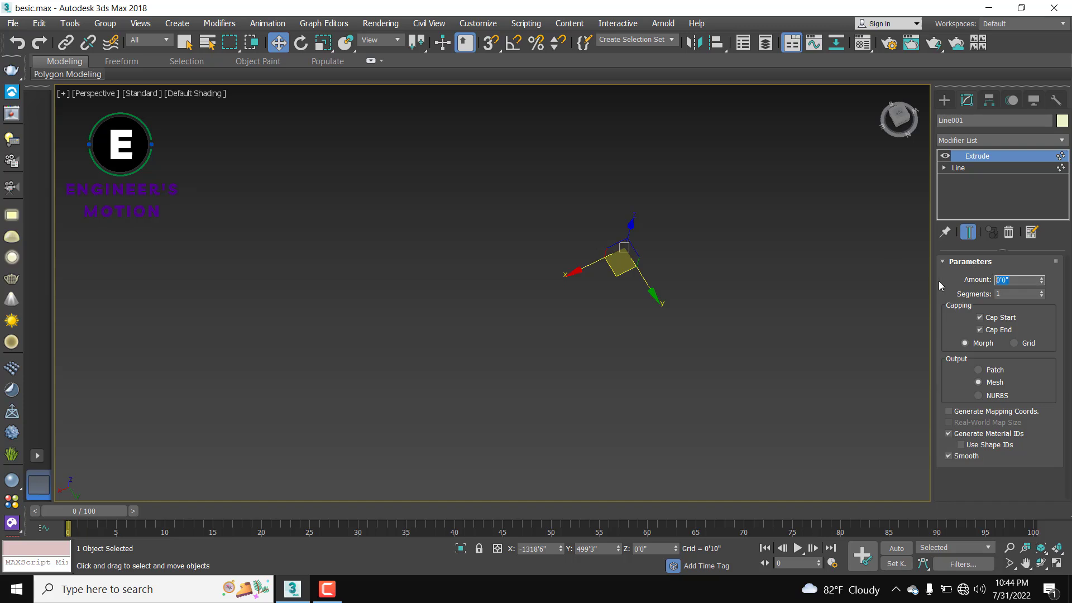
pyautogui.write('10')
pyautogui.press('Return')
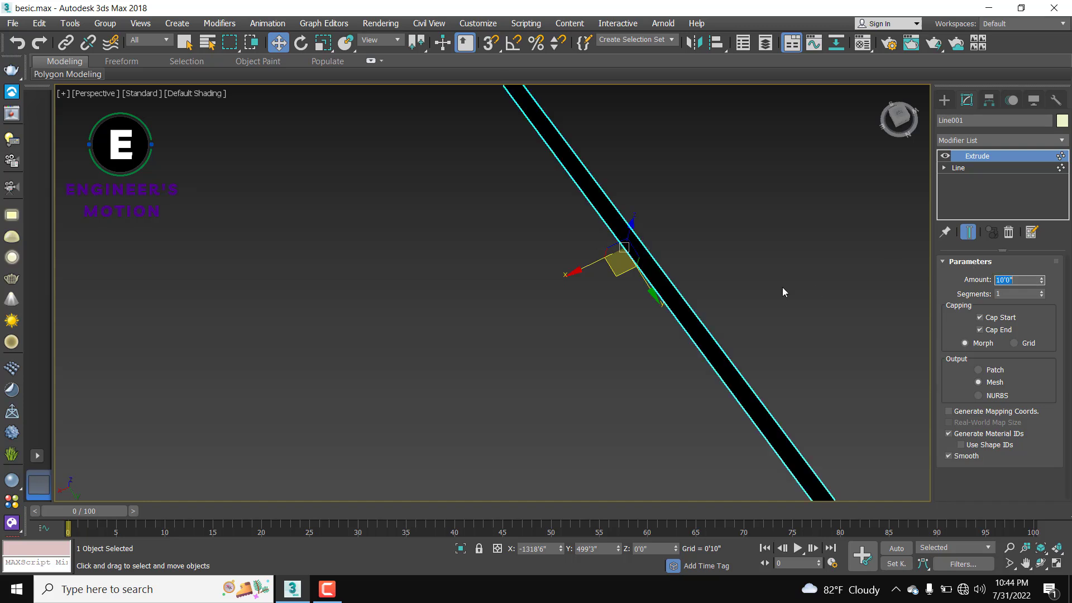
# Step: Orbit around the new thin wall to inspect it, then clear the selection
pyautogui.keyDown('alt'); pyautogui.moveTo(758, 302); pyautogui.dragTo(680, 267, button='middle'); pyautogui.keyUp('alt')
pyautogui.scroll(6, 680, 263)
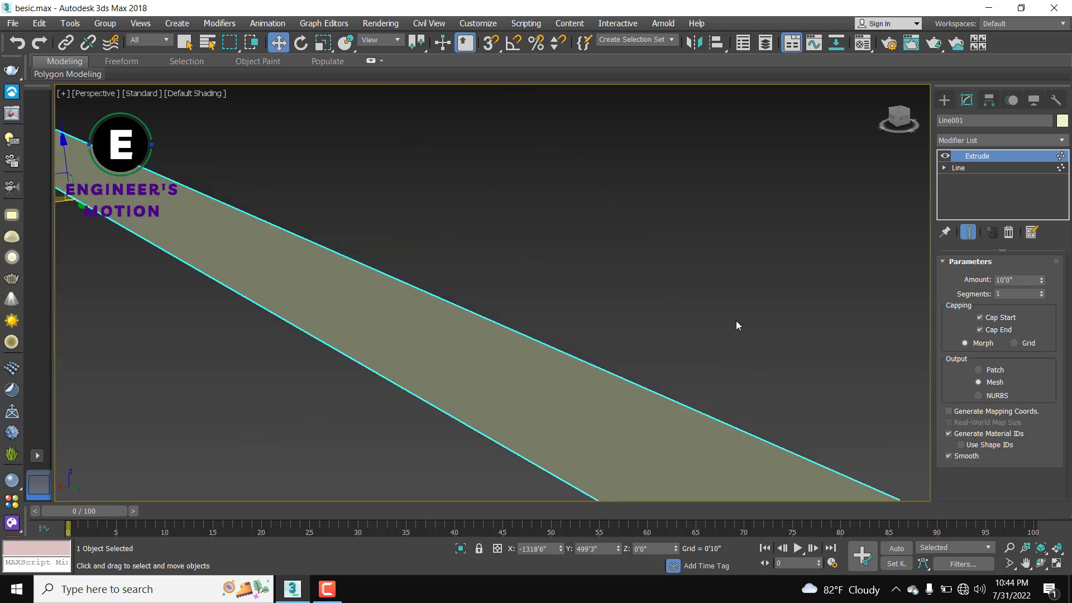
pyautogui.scroll(-6, 736, 326)
pyautogui.keyDown('alt'); pyautogui.moveTo(725, 322); pyautogui.dragTo(751, 280, button='middle'); pyautogui.keyUp('alt')
pyautogui.scroll(-5, 818, 277)
pyautogui.click(792, 247)
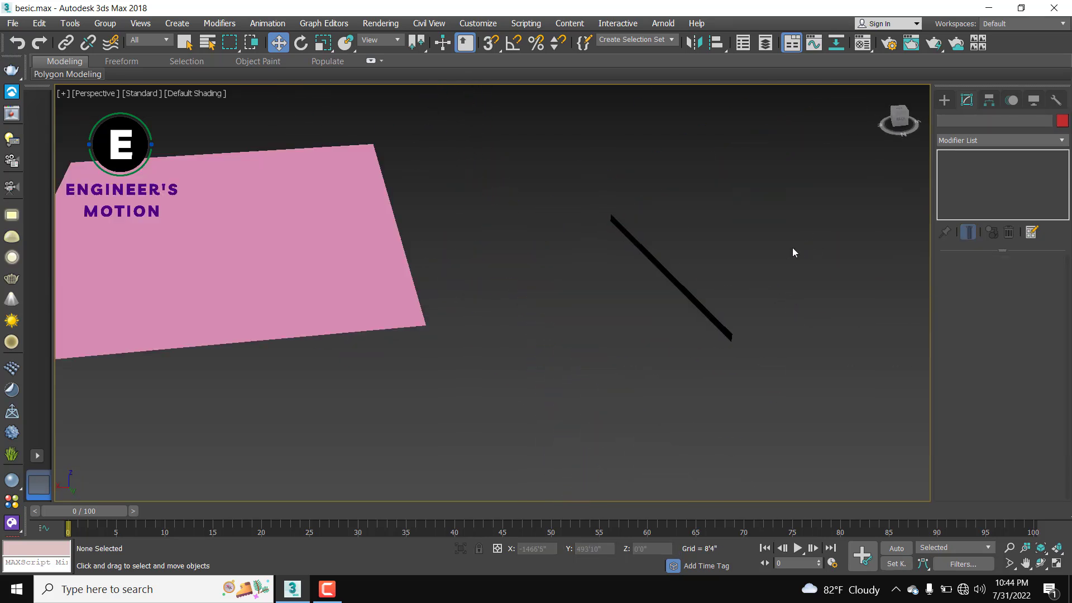
# Step: Draw a long thin rectangle beside the wall
pyautogui.click(945, 102)
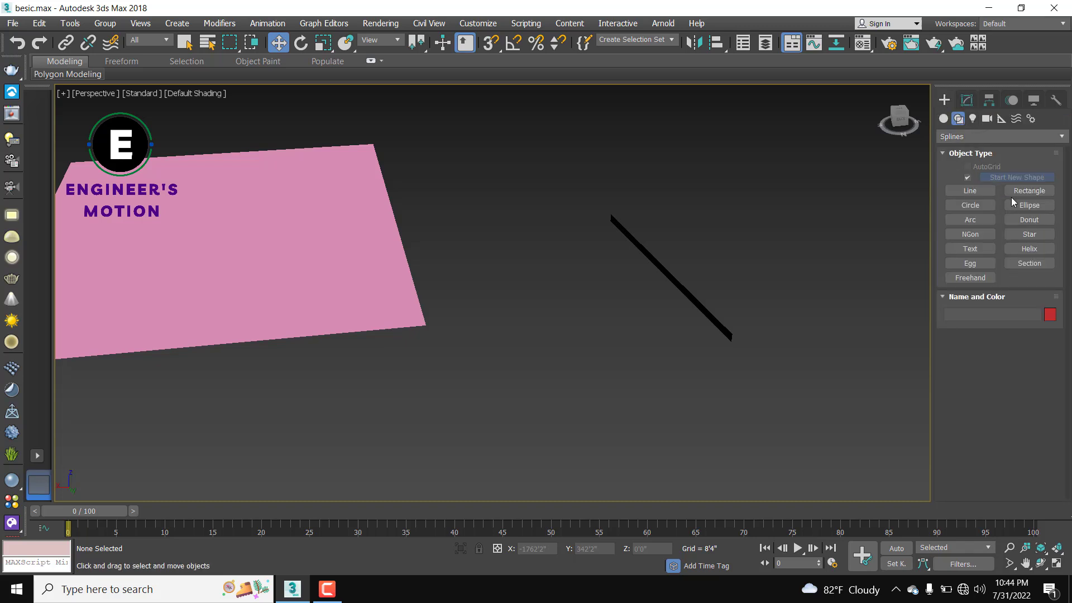
pyautogui.click(1029, 190)
pyautogui.keyDown('alt'); pyautogui.moveTo(682, 304); pyautogui.dragTo(643, 212, button='middle'); pyautogui.keyUp('alt')
pyautogui.moveTo(643, 212); pyautogui.dragTo(686, 345)
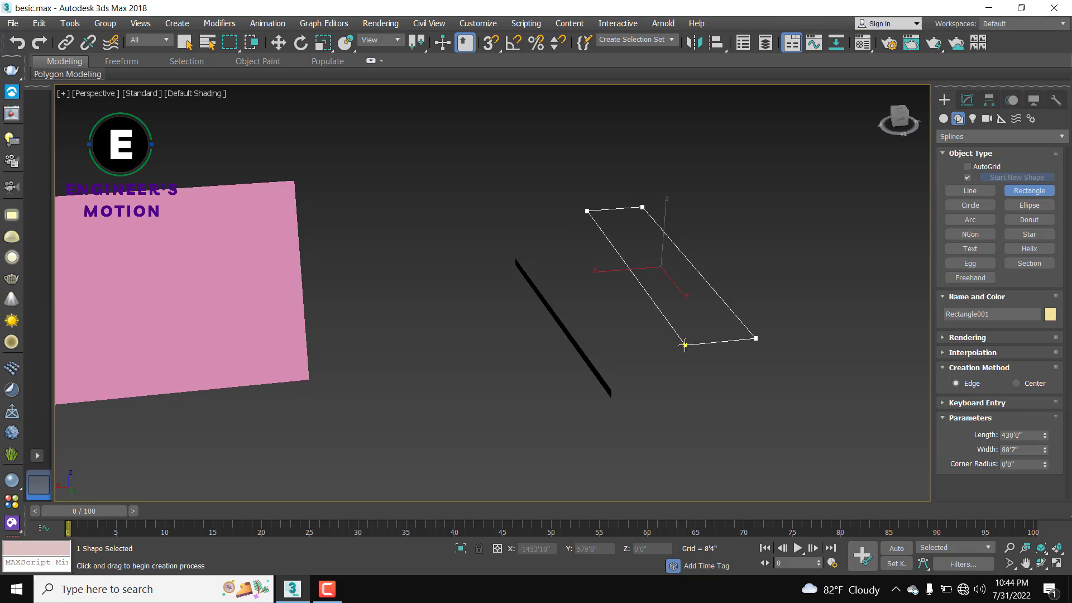
pyautogui.rightClick(790, 241)
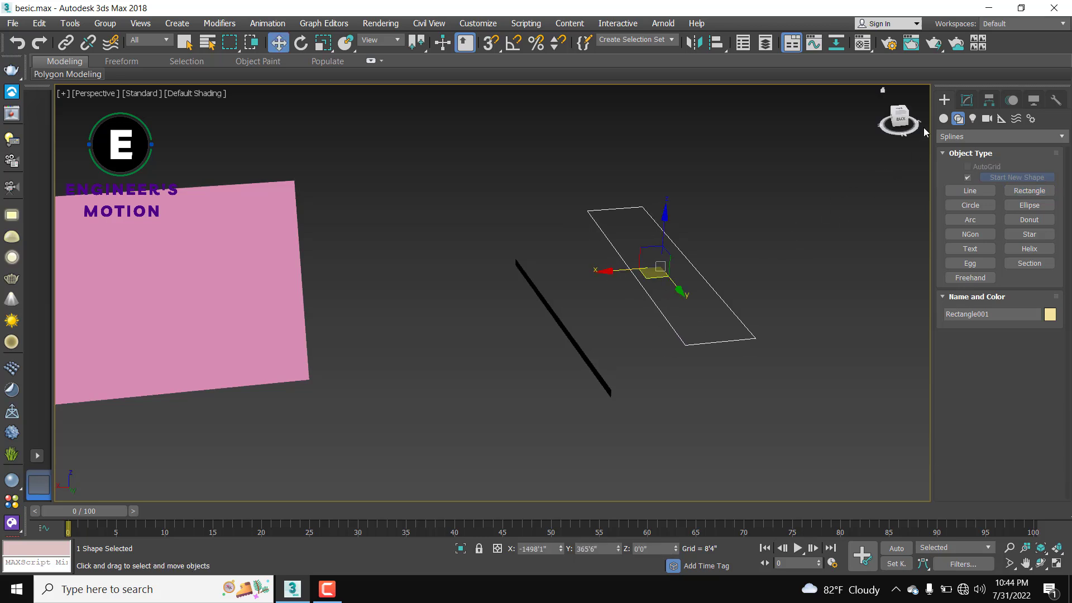
# Step: Extrude Rectangle001, trying 20 first, then settling on a 3'0" thickness
pyautogui.click(966, 101)
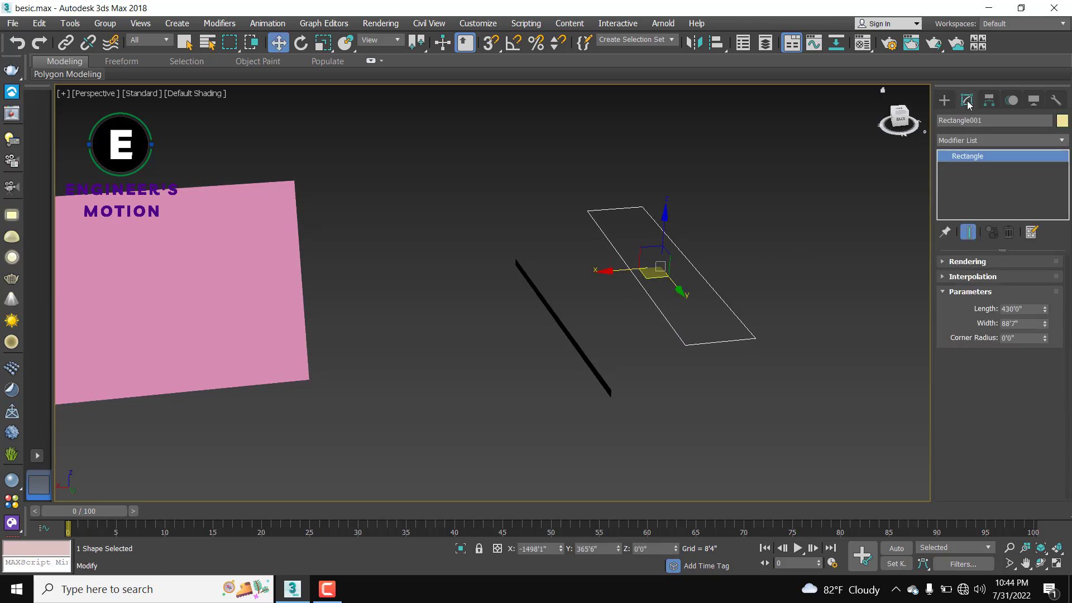
pyautogui.click(963, 139)
pyautogui.write('ex')
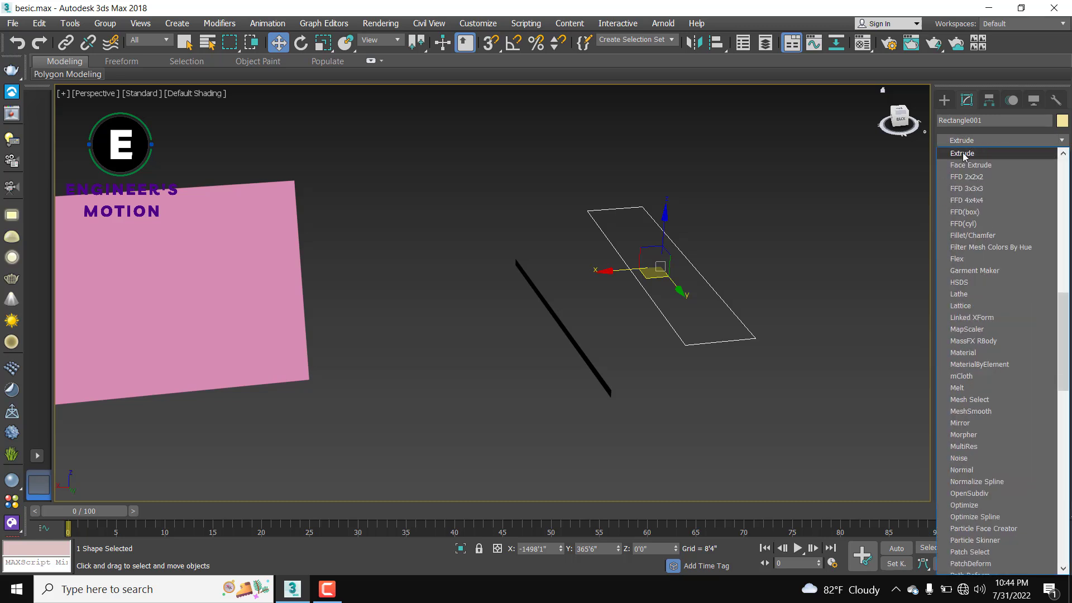
pyautogui.click(962, 152)
pyautogui.moveTo(717, 328)
pyautogui.keyDown('alt'); pyautogui.mouseDown(button='middle')
pyautogui.moveTo(734, 306)
pyautogui.moveTo(726, 323)
pyautogui.mouseUp(button='middle'); pyautogui.keyUp('alt')
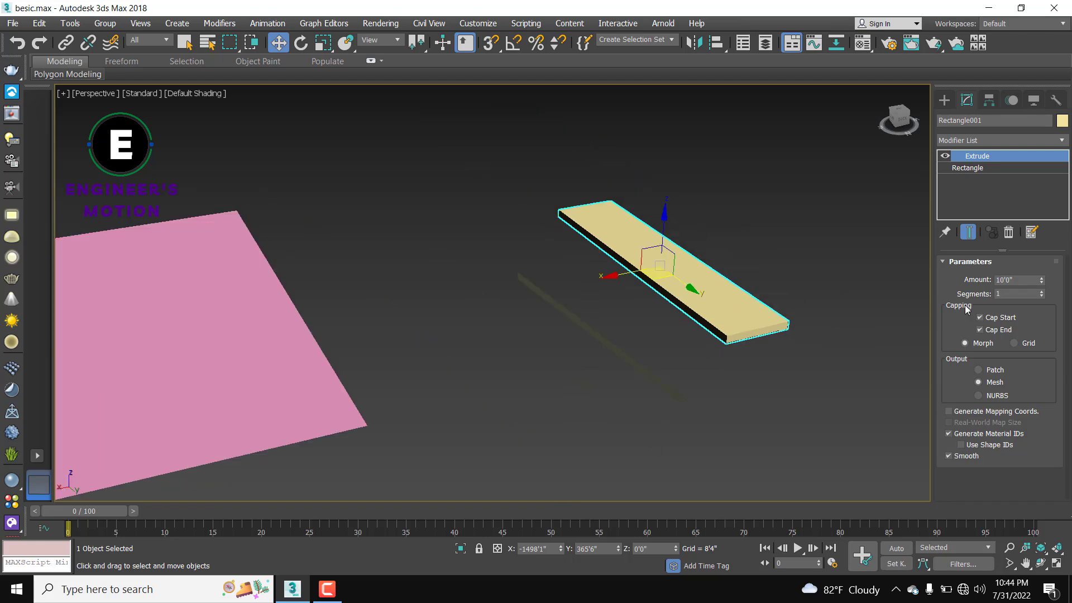
pyautogui.doubleClick(1019, 277)
pyautogui.write('20')
pyautogui.press('Return')
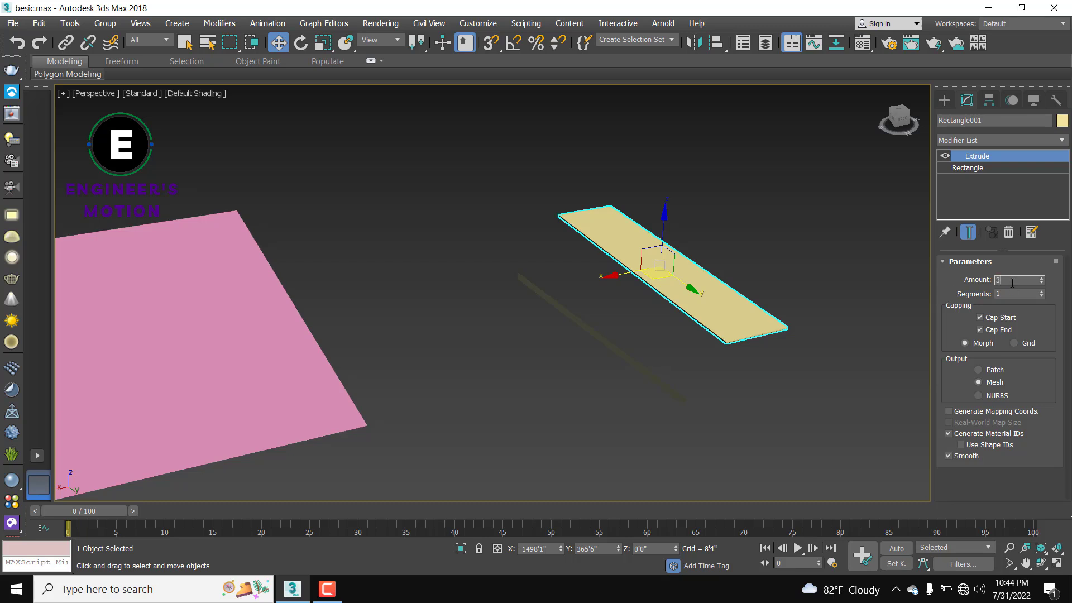
pyautogui.write("3'")
pyautogui.press('Return')
# Step: Frame and orbit around the yellow slab, then deselect it
pyautogui.press('z')
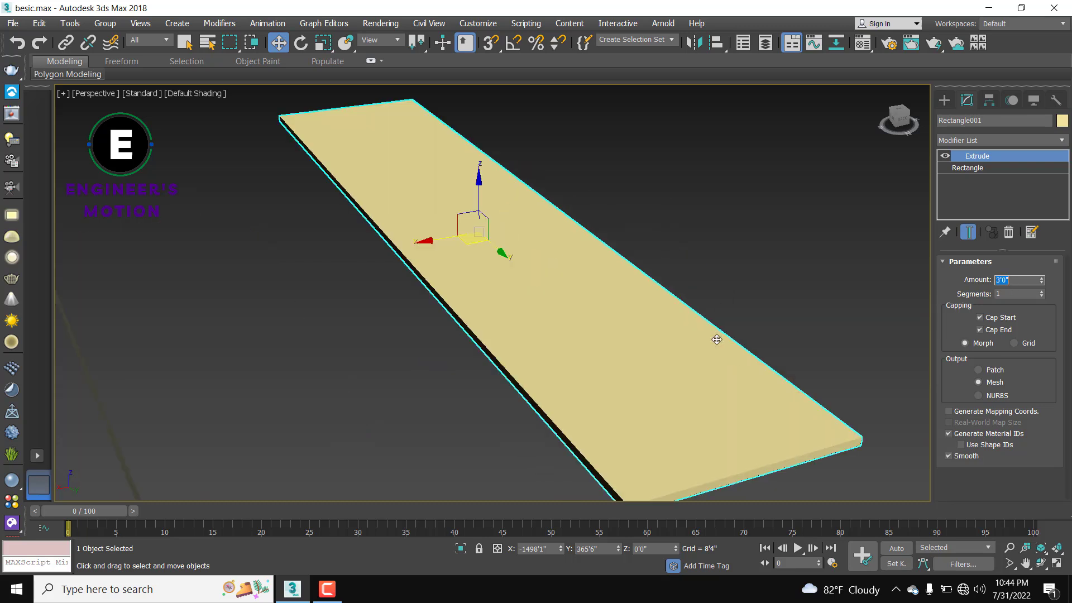
pyautogui.scroll(-3, 735, 363)
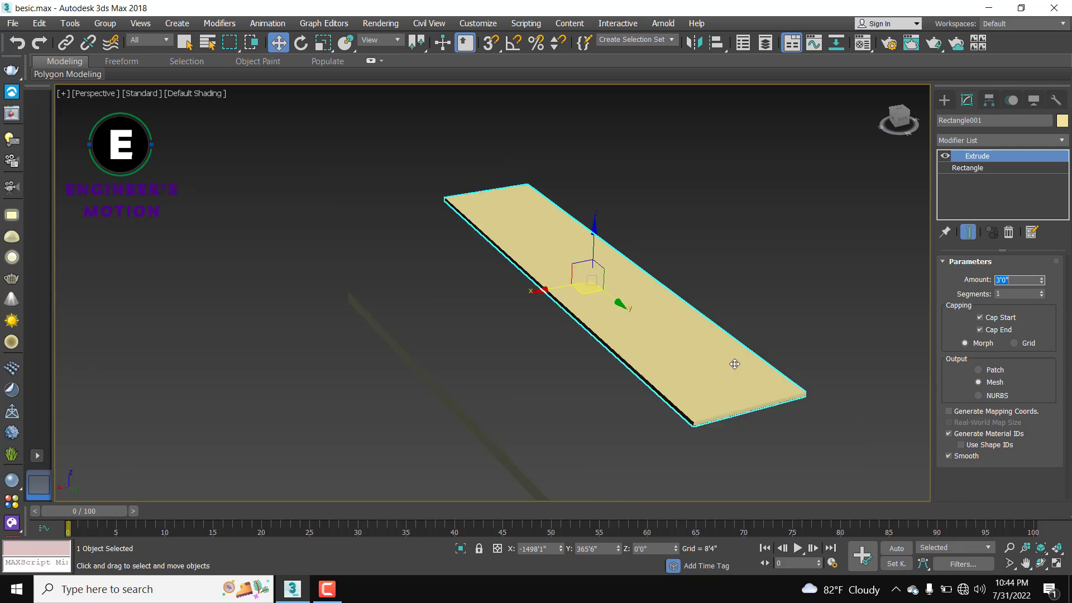
pyautogui.moveTo(737, 362)
pyautogui.keyDown('alt'); pyautogui.mouseDown(button='middle')
pyautogui.moveTo(776, 311)
pyautogui.moveTo(753, 359)
pyautogui.mouseUp(button='middle'); pyautogui.keyUp('alt')
pyautogui.scroll(-5, 757, 360)
pyautogui.click(791, 389)
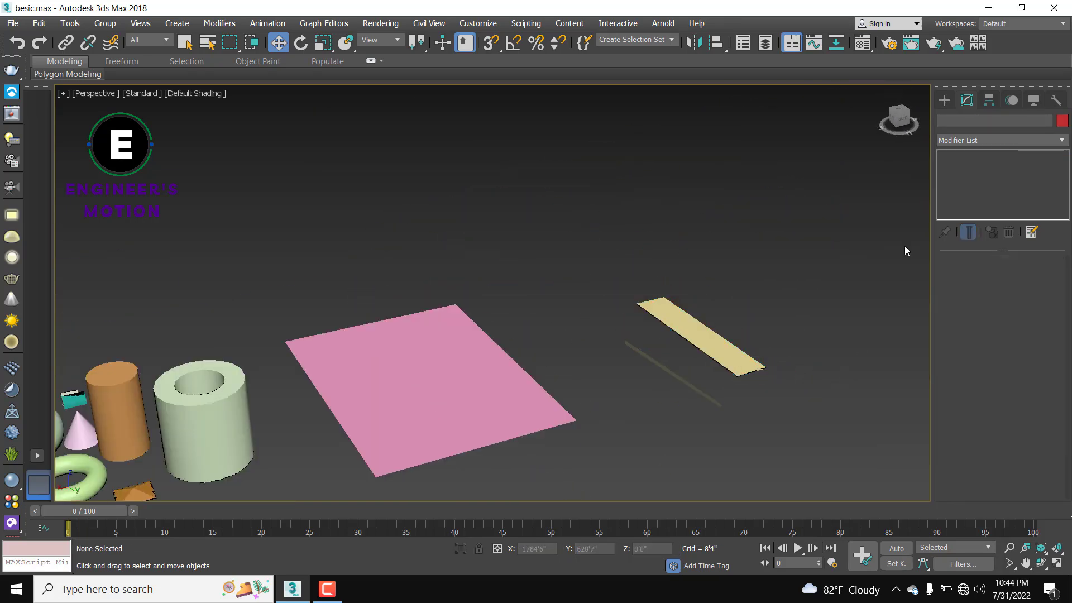
# Step: Draw a circle above and to the right of the slab
pyautogui.click(945, 101)
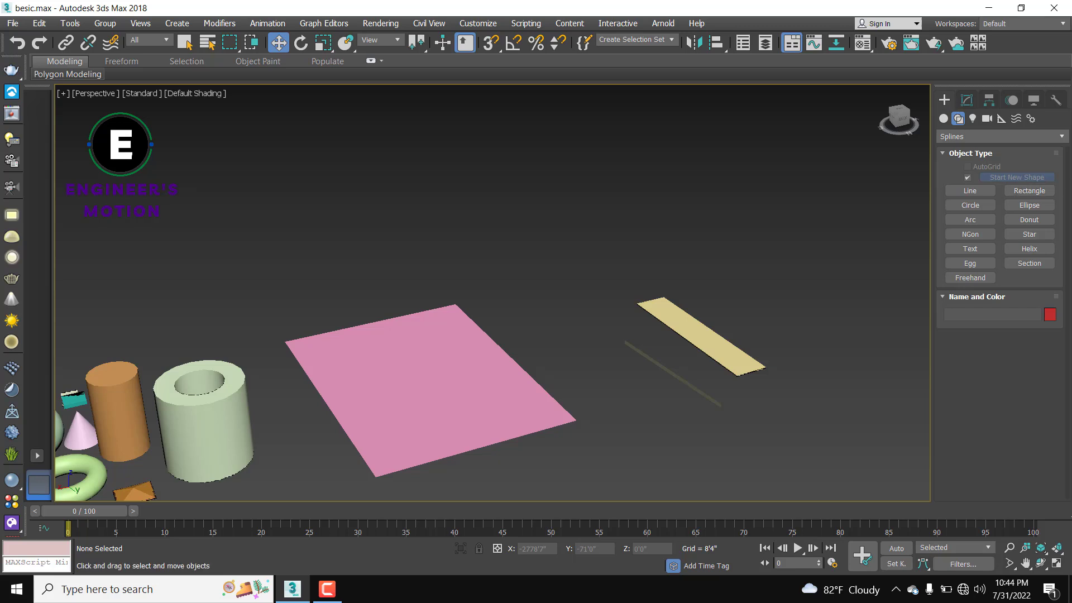
pyautogui.click(978, 205)
pyautogui.moveTo(832, 221); pyautogui.dragTo(718, 287, button='middle')
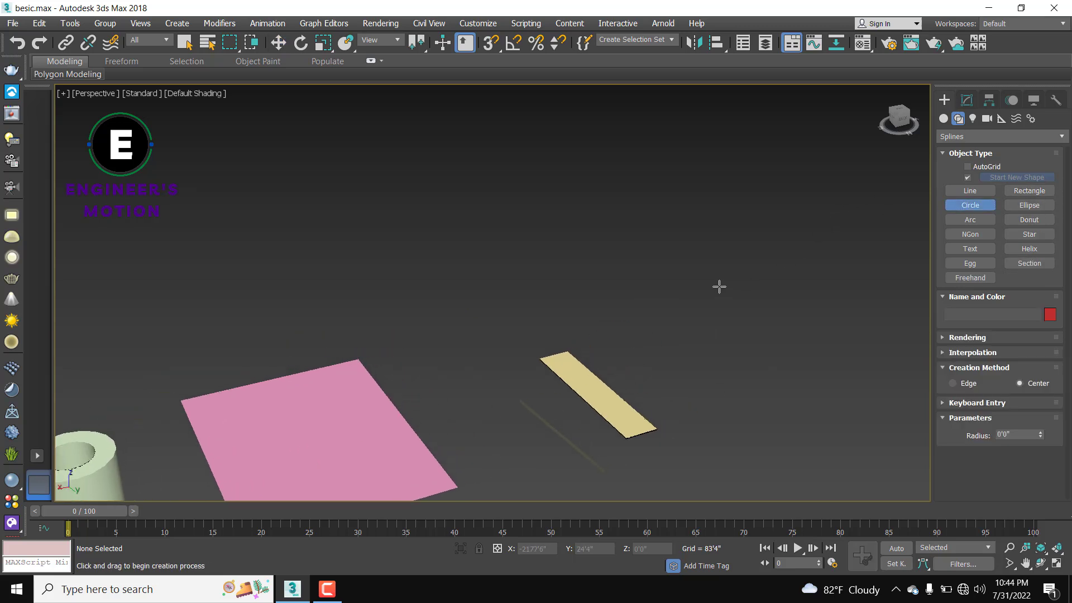
pyautogui.moveTo(700, 278); pyautogui.dragTo(720, 317)
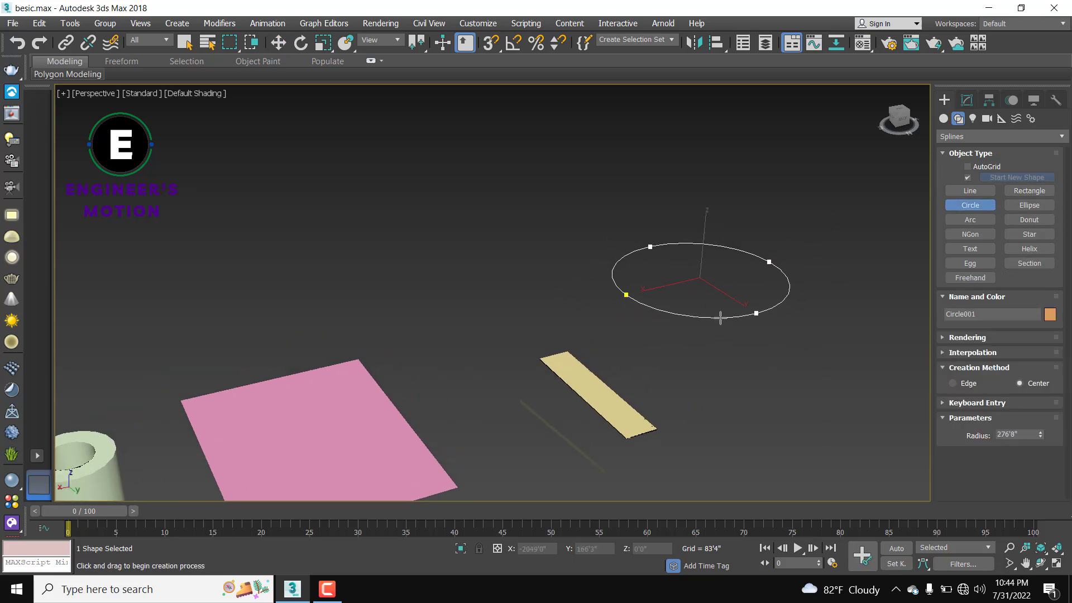
# Step: Extrude Circle001, first at 10'0" and then at 20'0"
pyautogui.click(967, 101)
pyautogui.click(968, 140)
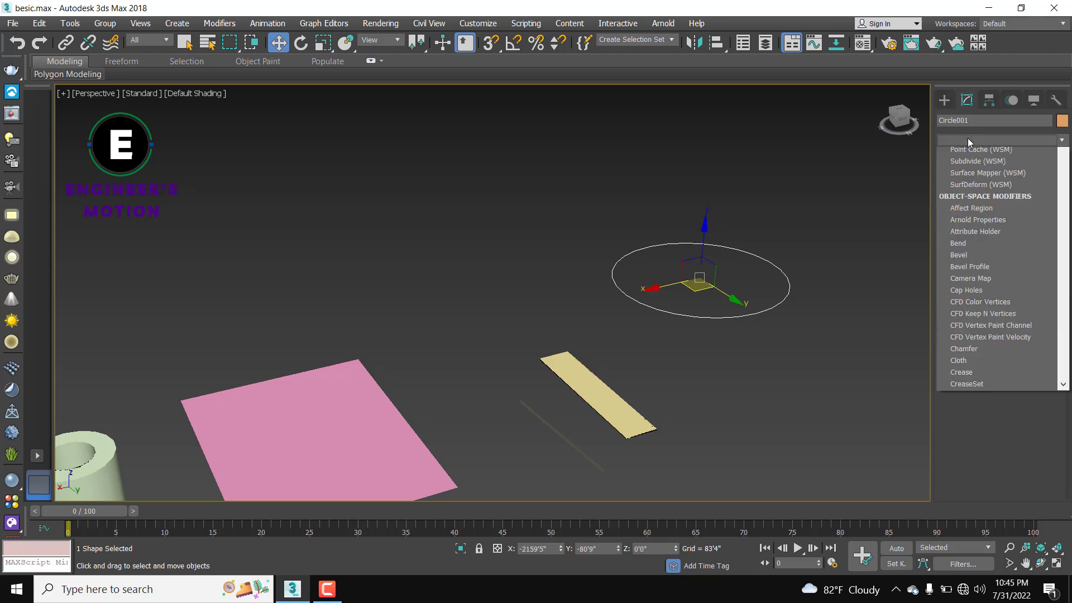
pyautogui.write('ex')
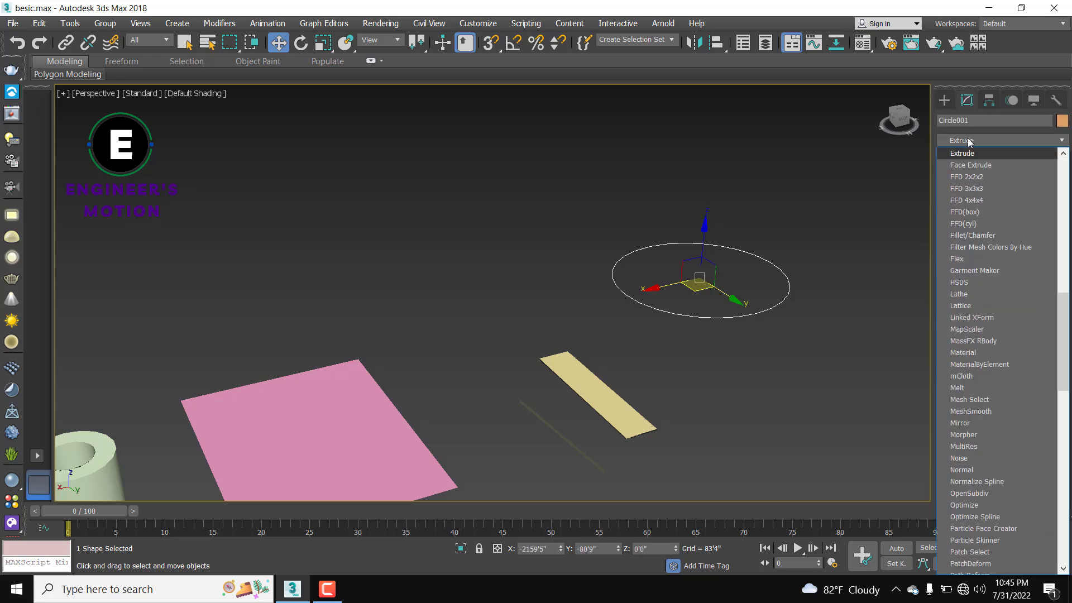
pyautogui.click(966, 156)
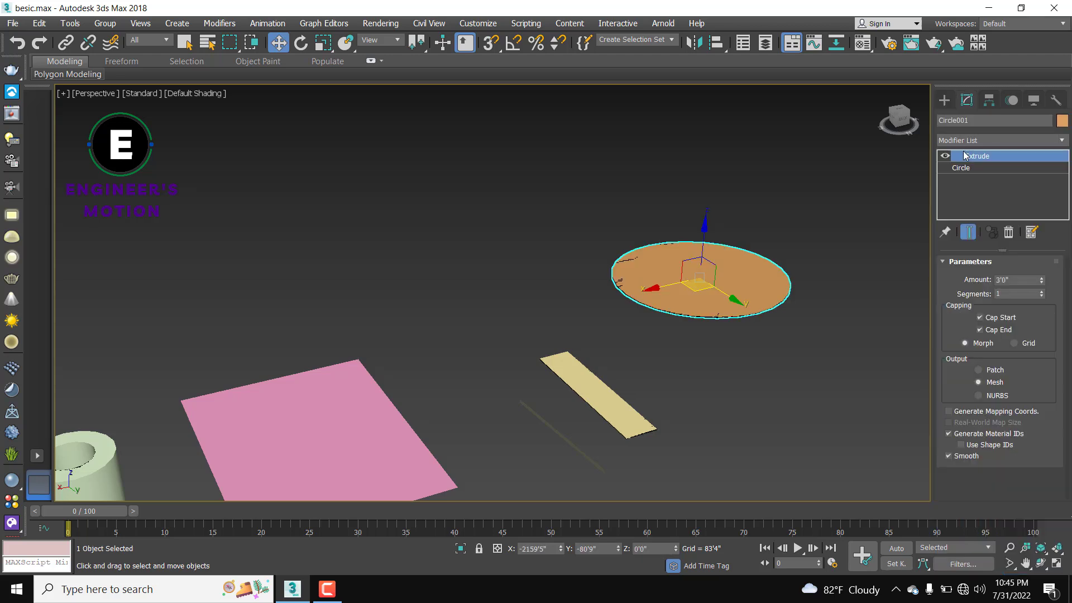
pyautogui.doubleClick(1022, 280)
pyautogui.write("10'")
pyautogui.press('Return')
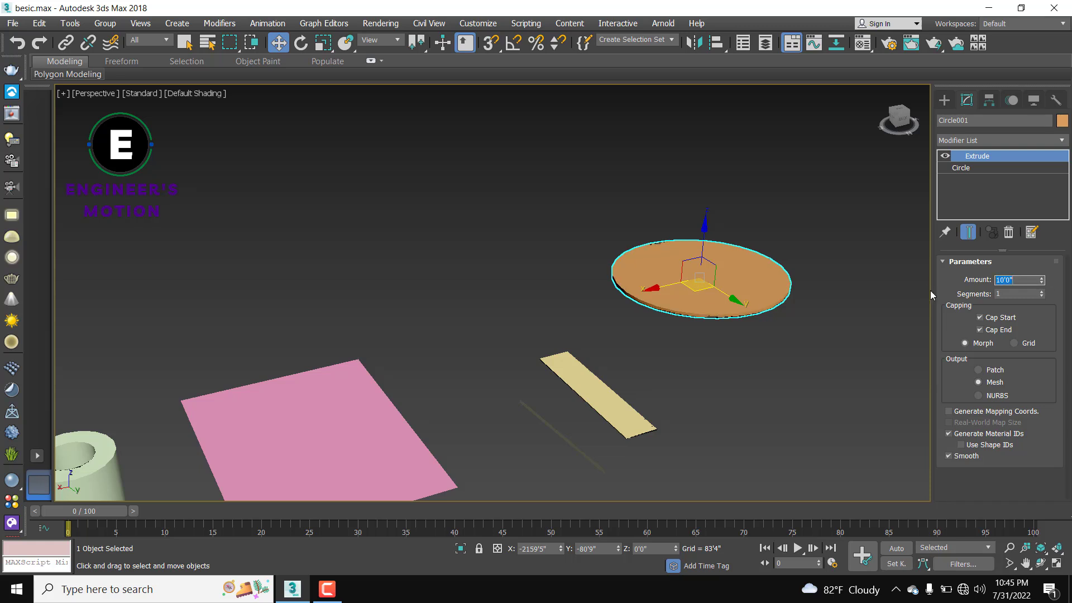
pyautogui.press('BackSpace')
pyautogui.write("20'")
pyautogui.press('Return')
# Step: Pan and orbit around the orange disc, then deselect it
pyautogui.scroll(5, 631, 316)
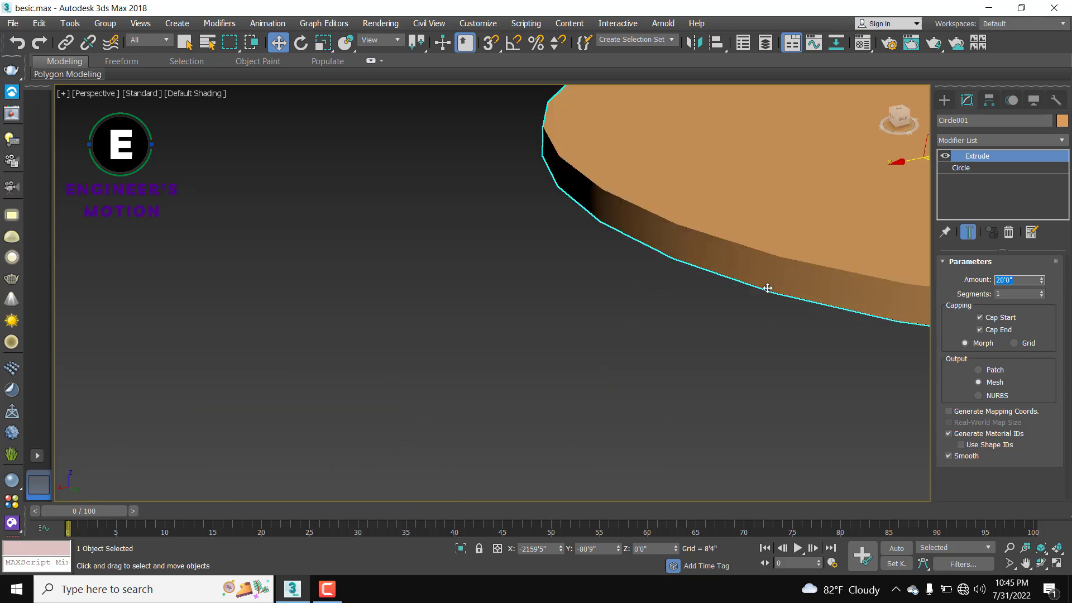
pyautogui.moveTo(766, 289); pyautogui.dragTo(584, 366, button='middle')
pyautogui.scroll(-2, 585, 366)
pyautogui.keyDown('alt'); pyautogui.moveTo(664, 376); pyautogui.dragTo(644, 394, button='middle'); pyautogui.keyUp('alt')
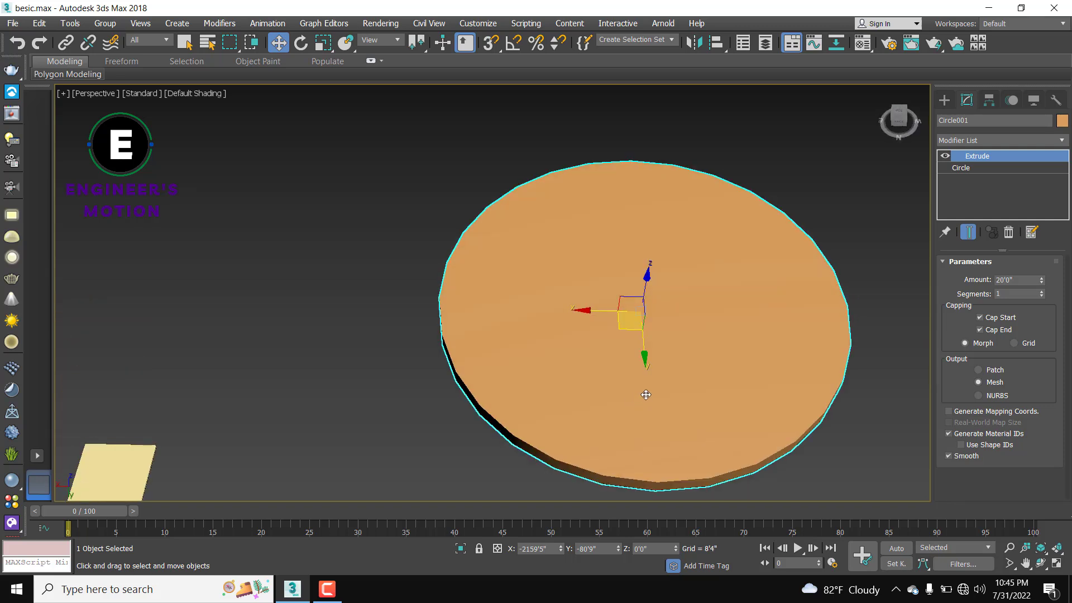
pyautogui.scroll(-5, 634, 395)
pyautogui.click(730, 404)
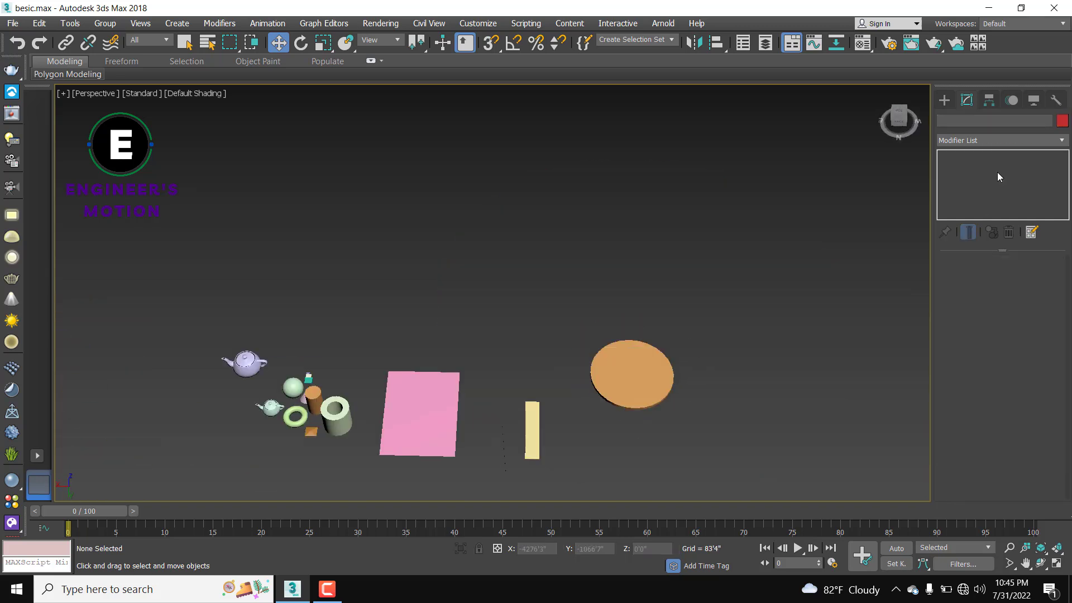
# Step: Draw an ellipse to the right of the disc and reframe the view
pyautogui.click(944, 100)
pyautogui.click(1029, 205)
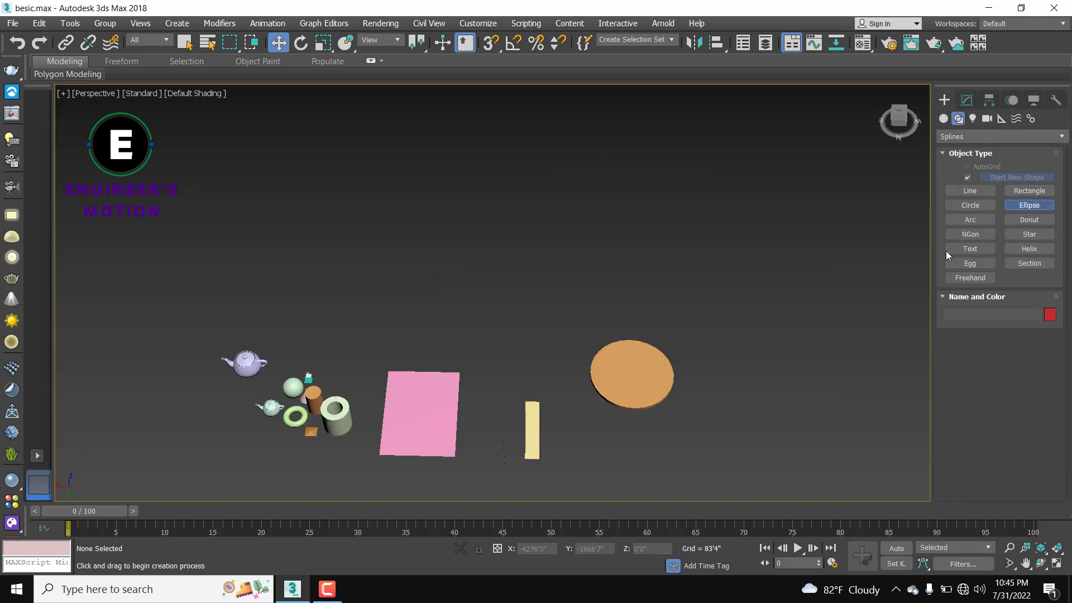
pyautogui.moveTo(776, 304); pyautogui.dragTo(732, 431)
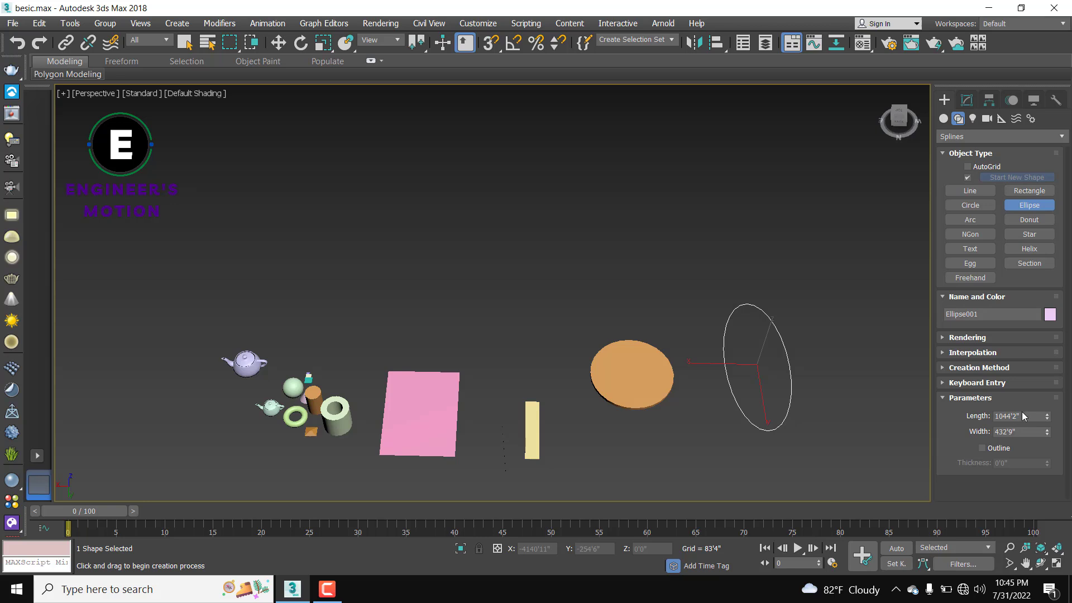
pyautogui.scroll(-3, 804, 368)
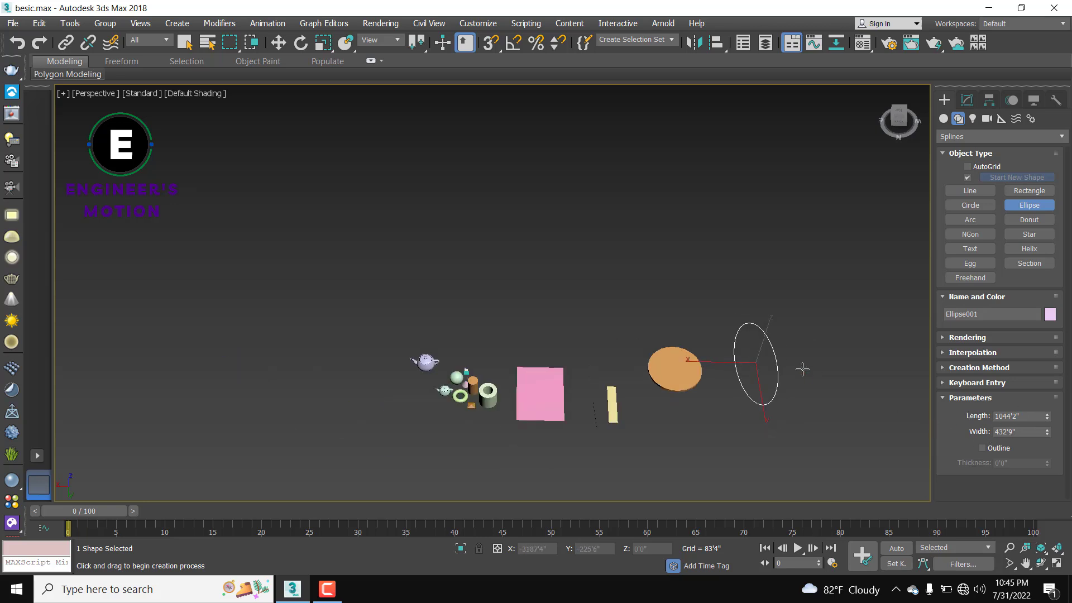
pyautogui.moveTo(804, 368); pyautogui.dragTo(751, 356, button='middle')
pyautogui.scroll(2, 752, 355)
pyautogui.scroll(3, 713, 280)
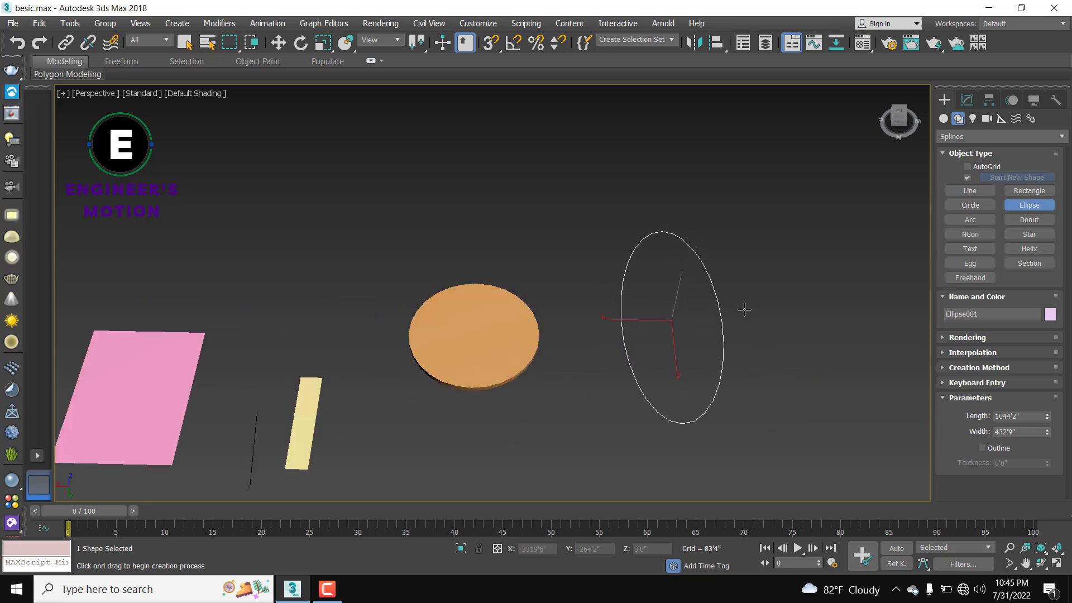
# Step: Add an Extrude modifier to Ellipse001, making a 20'0" pink oval slab
pyautogui.press('w')
pyautogui.click(967, 101)
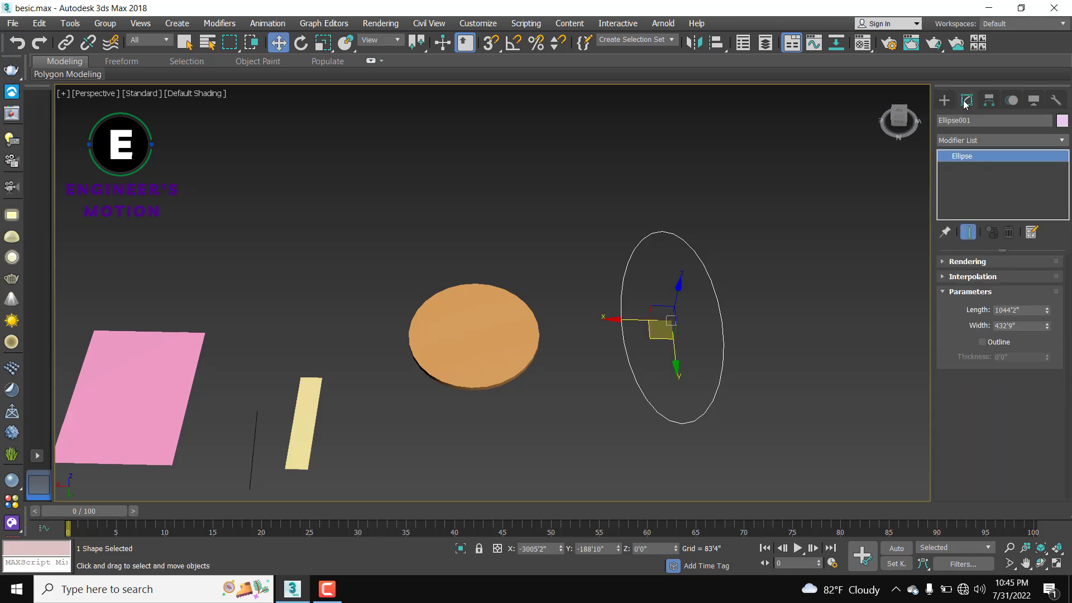
pyautogui.click(969, 140)
pyautogui.write('ex')
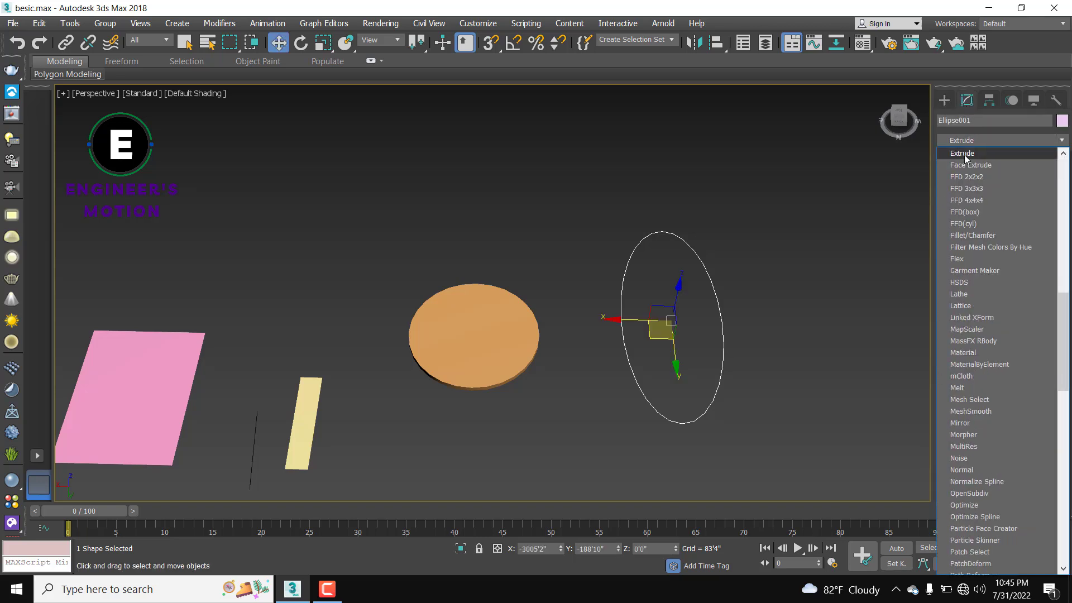
pyautogui.click(964, 155)
pyautogui.scroll(-3, 739, 347)
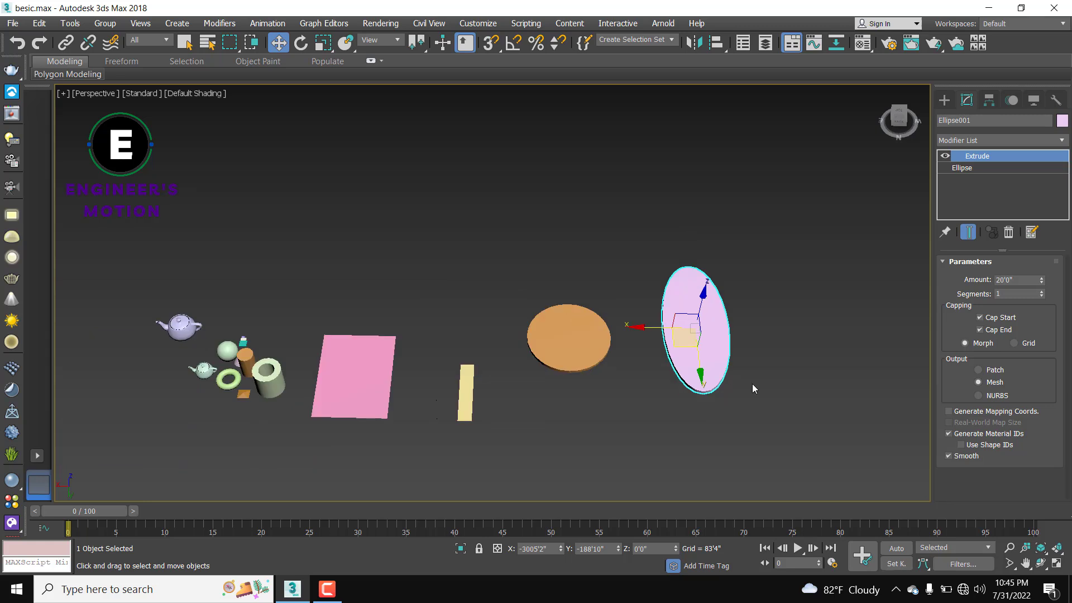
pyautogui.keyDown('alt'); pyautogui.moveTo(753, 385); pyautogui.dragTo(748, 362, button='middle'); pyautogui.keyUp('alt')
pyautogui.scroll(5, 687, 371)
pyautogui.scroll(-6, 701, 349)
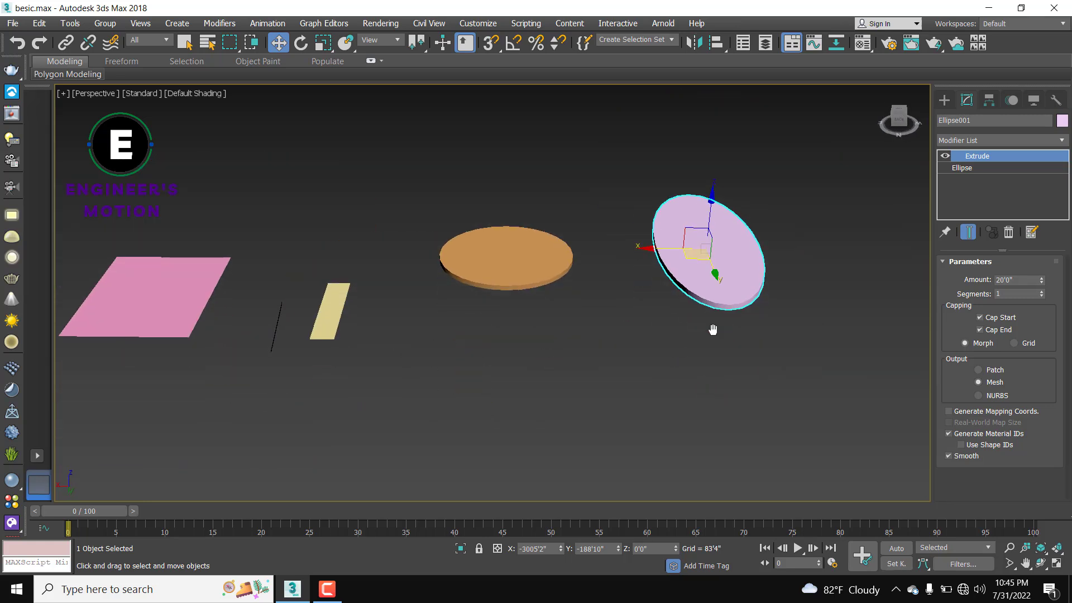
pyautogui.keyDown('alt'); pyautogui.moveTo(818, 275); pyautogui.dragTo(804, 303, button='middle'); pyautogui.keyUp('alt')
pyautogui.scroll(3, 821, 300)
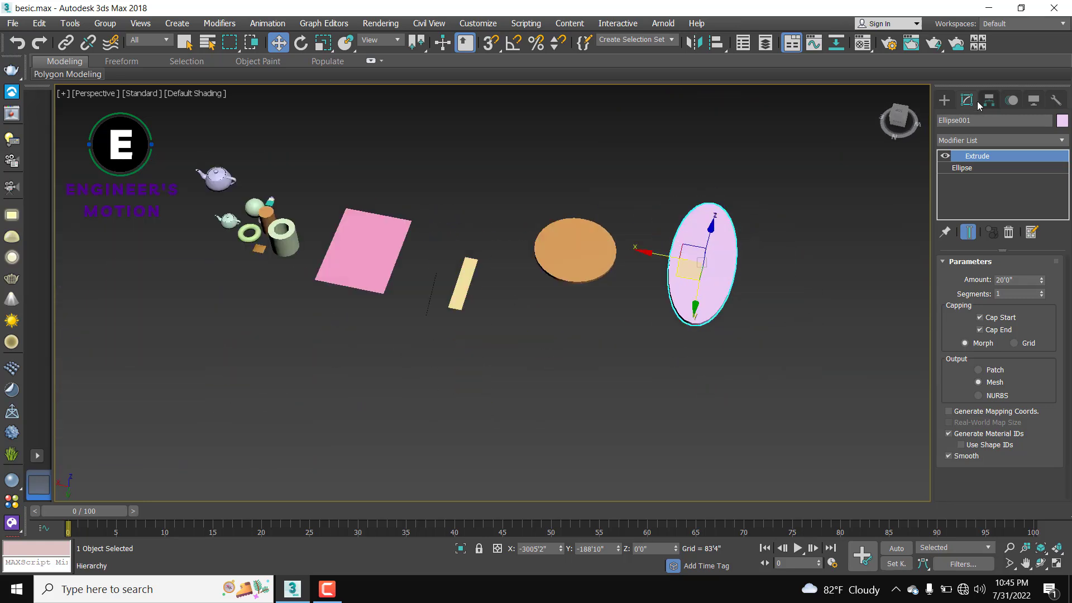
pyautogui.click(945, 99)
# Step: Draw an arc below the orange disc, setting its chord and bulge
pyautogui.click(983, 220)
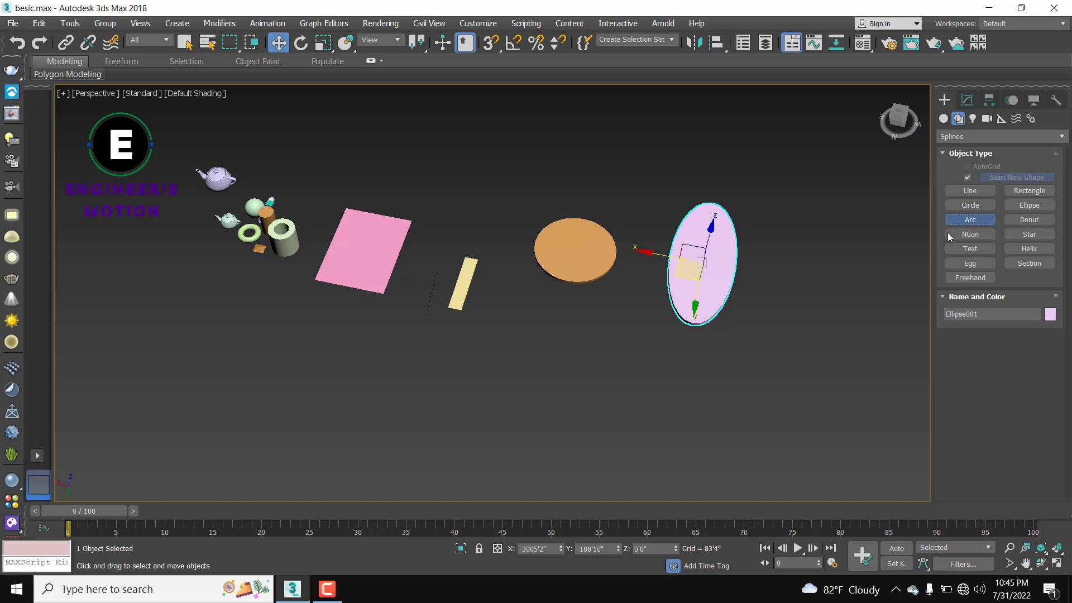
pyautogui.moveTo(591, 413); pyautogui.dragTo(615, 394, button='middle')
pyautogui.moveTo(576, 350); pyautogui.dragTo(536, 469)
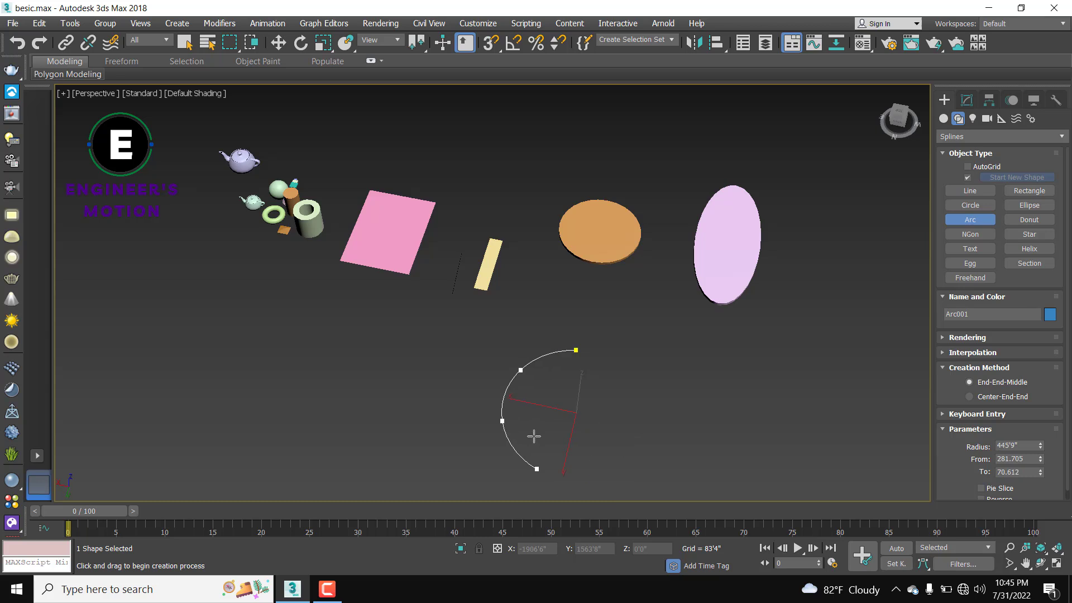
pyautogui.click(508, 434)
pyautogui.moveTo(518, 416); pyautogui.dragTo(536, 367, button='middle')
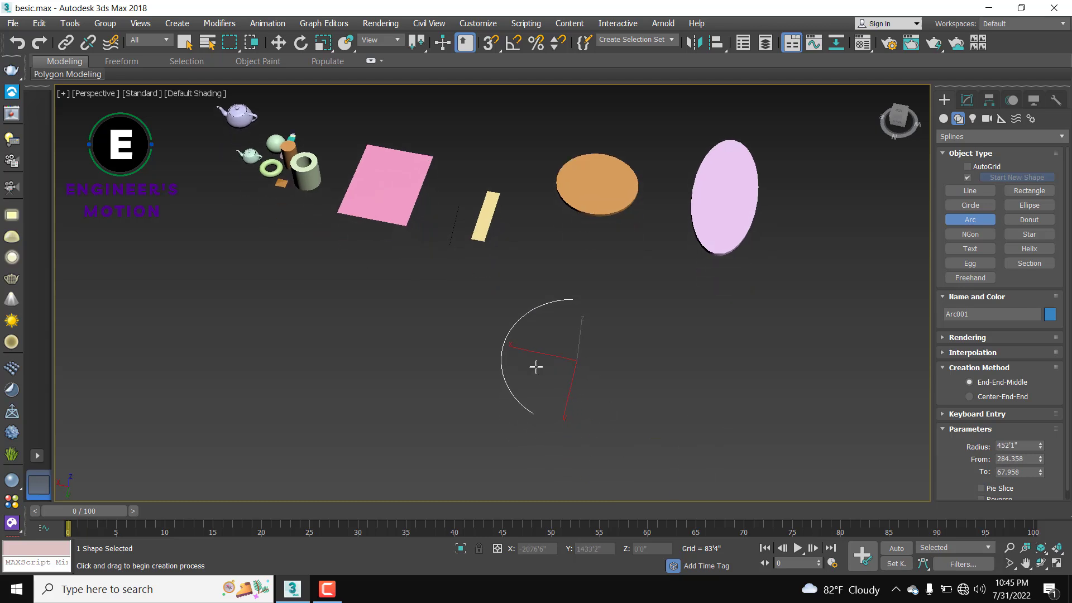
pyautogui.scroll(3, 536, 350)
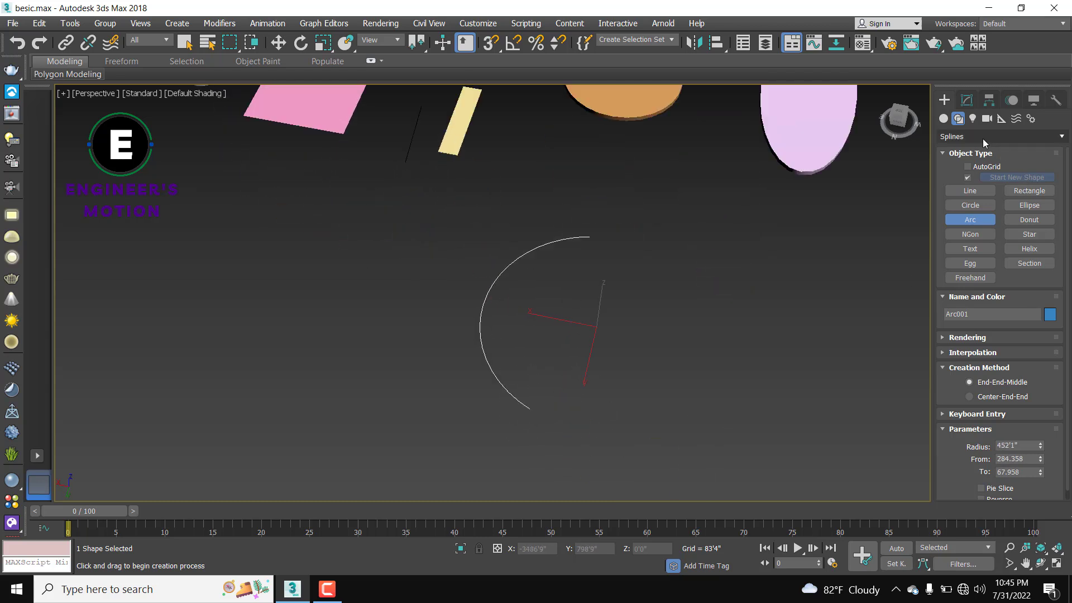
# Step: Extrude Arc001 by 20'0" into a curved wall
pyautogui.click(967, 100)
pyautogui.click(966, 140)
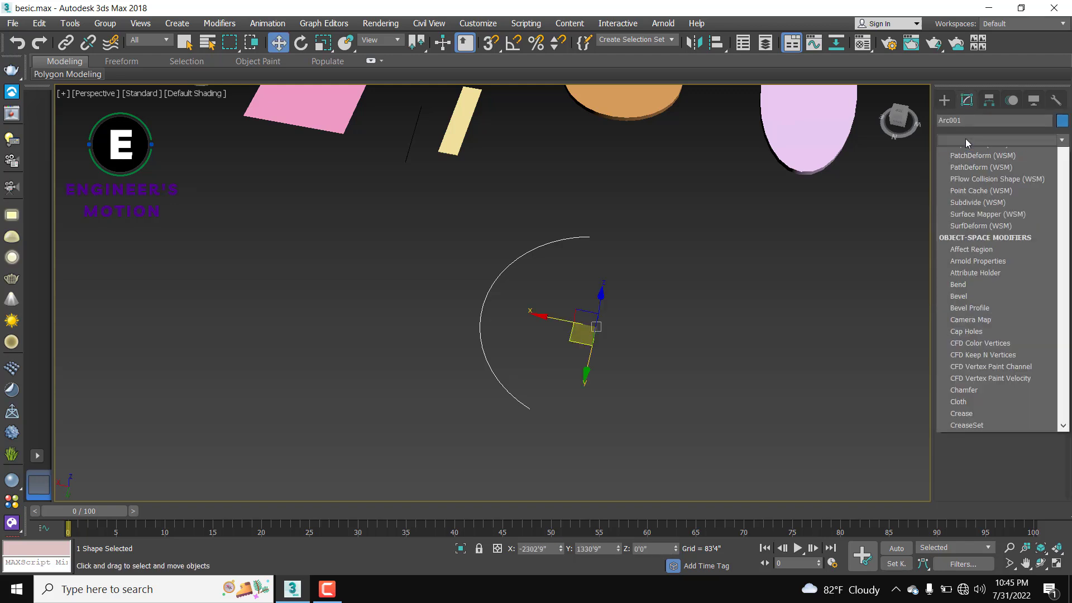
pyautogui.write('ex')
pyautogui.click(971, 157)
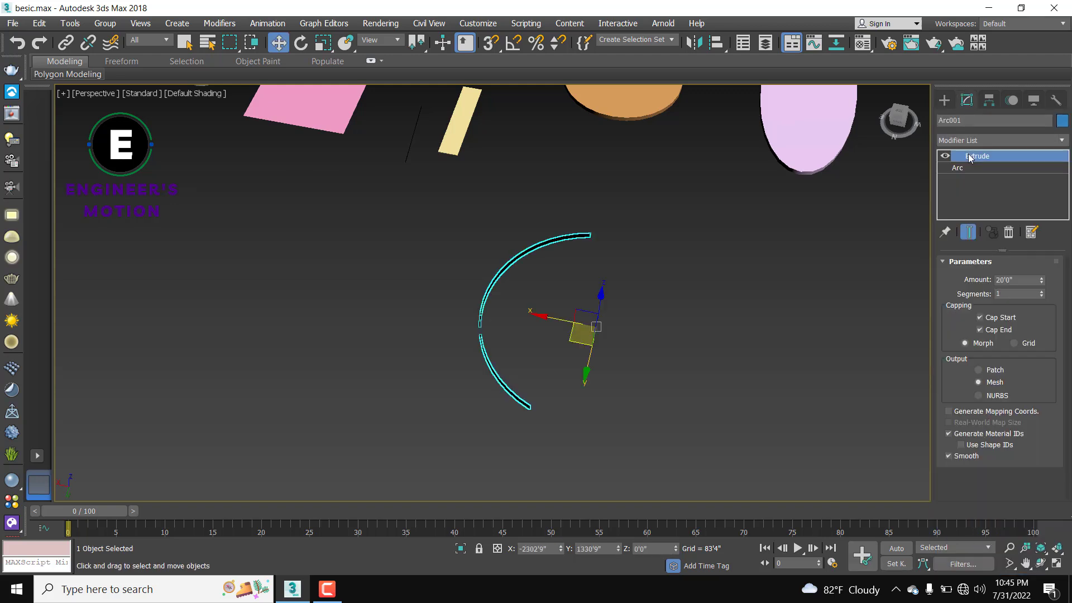
pyautogui.keyDown('alt'); pyautogui.moveTo(665, 348); pyautogui.dragTo(638, 368, button='middle'); pyautogui.keyUp('alt')
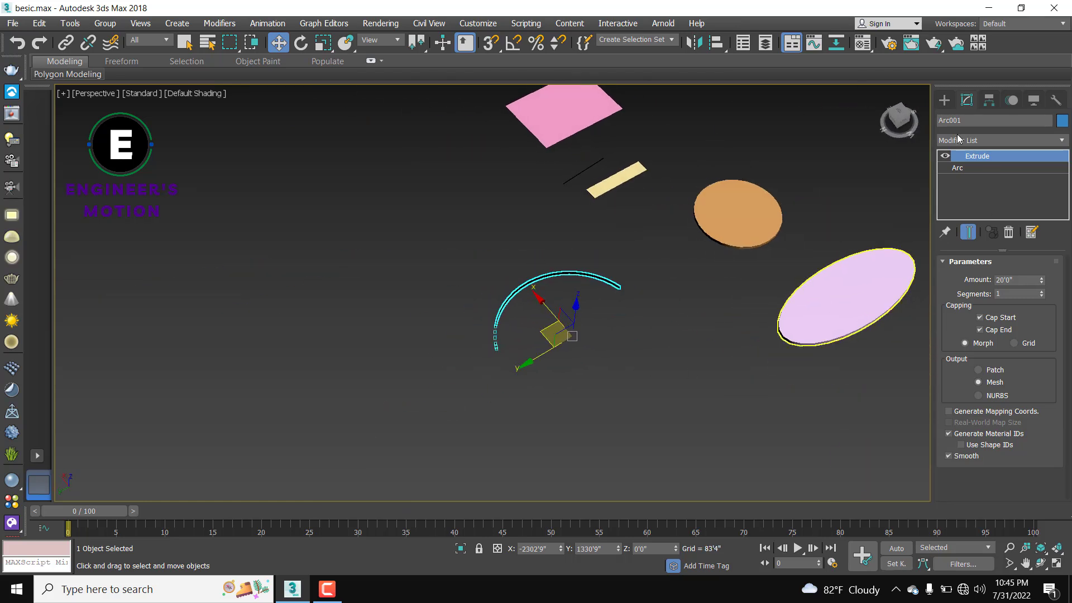
pyautogui.click(944, 100)
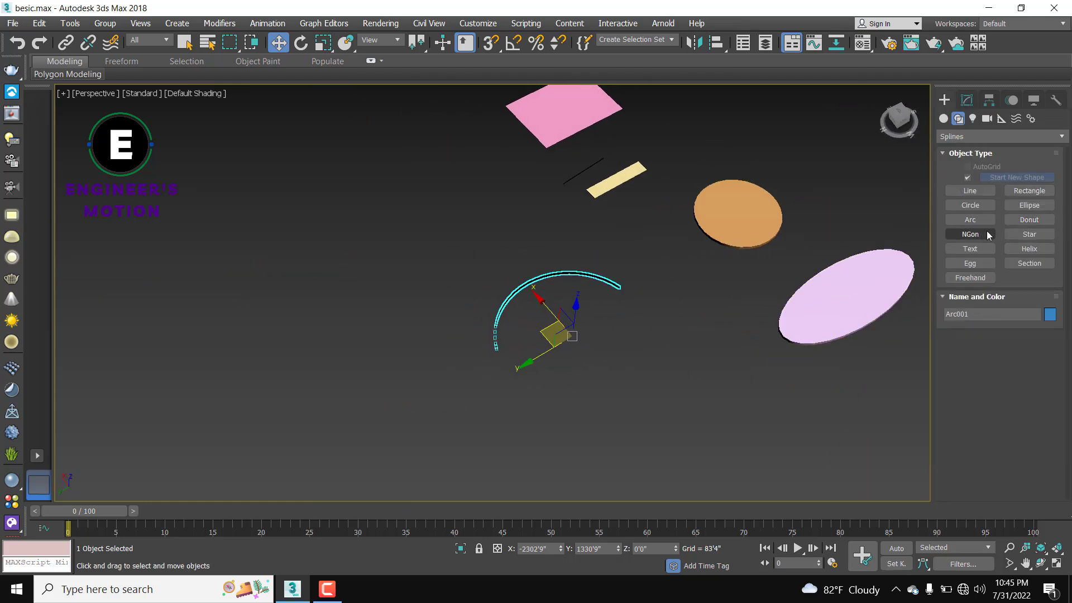
# Step: Draw a donut shape below the ellipse, setting its outer and inner radii
pyautogui.click(1029, 219)
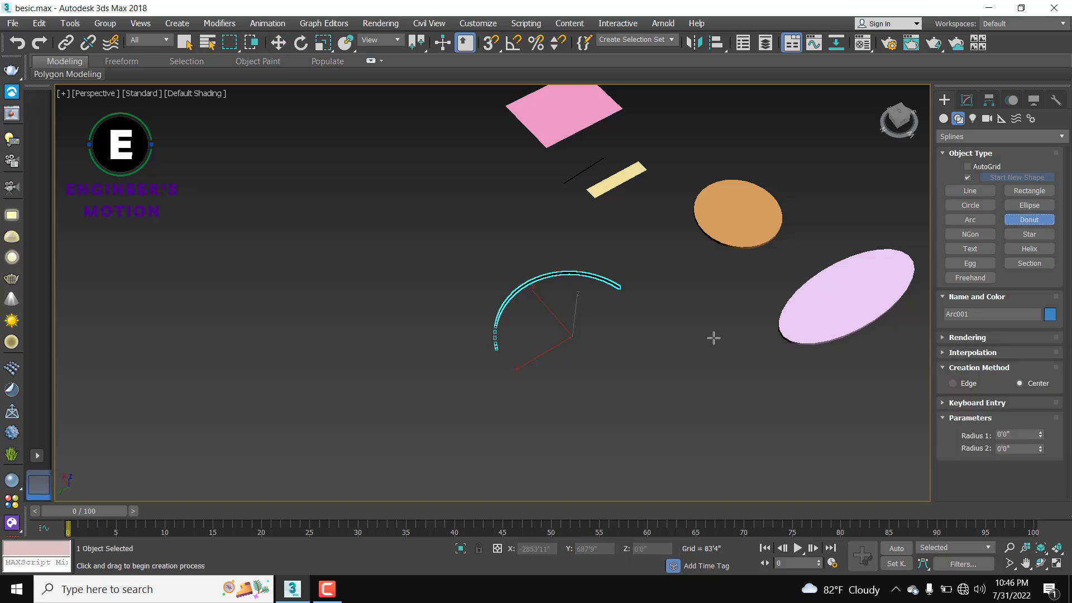
pyautogui.moveTo(713, 337); pyautogui.dragTo(701, 362)
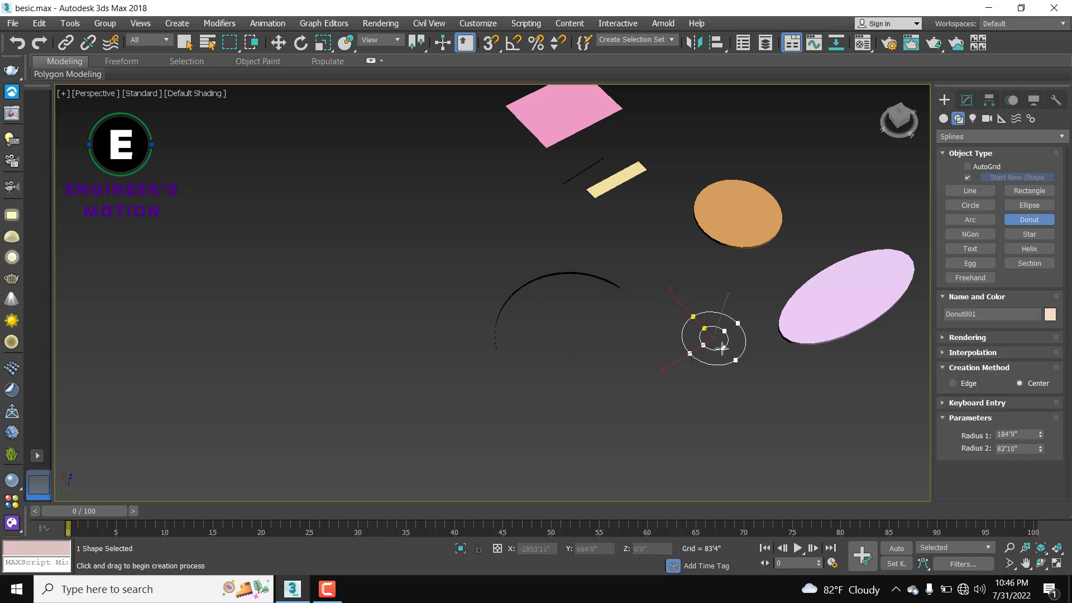
pyautogui.click(722, 348)
pyautogui.scroll(3, 723, 349)
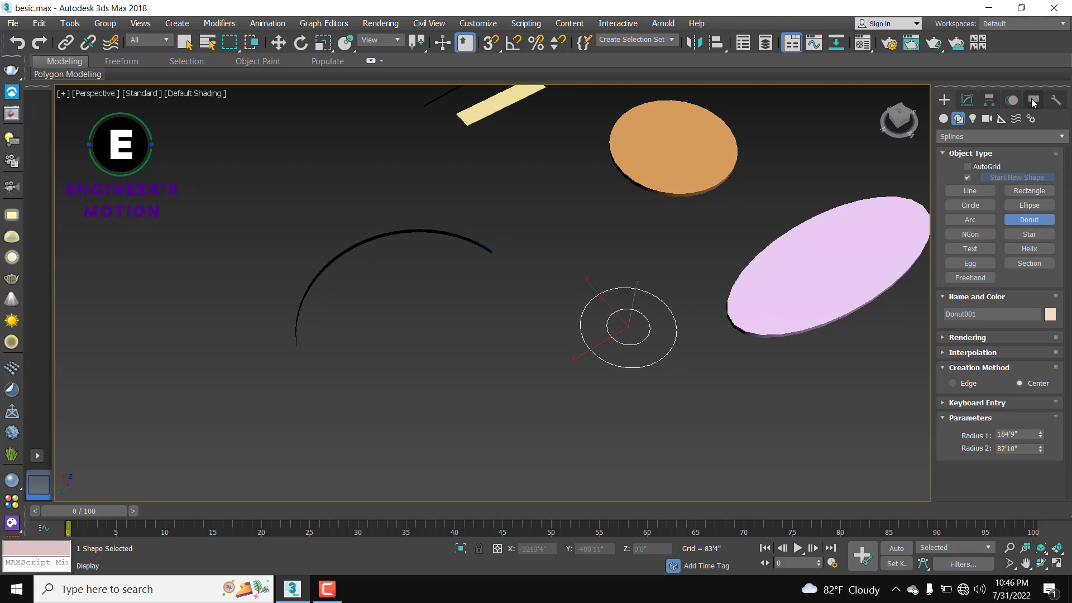
# Step: Add an Extrude modifier to Donut001 and orbit around the resulting ring
pyautogui.click(968, 100)
pyautogui.click(963, 141)
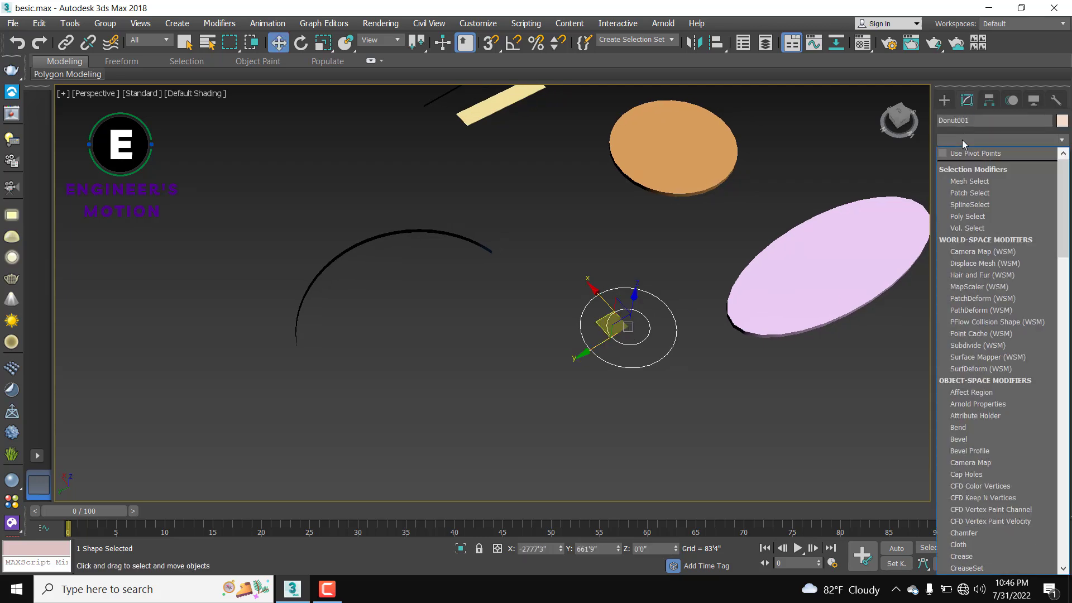
pyautogui.scroll(-10, 960, 145)
pyautogui.click(962, 154)
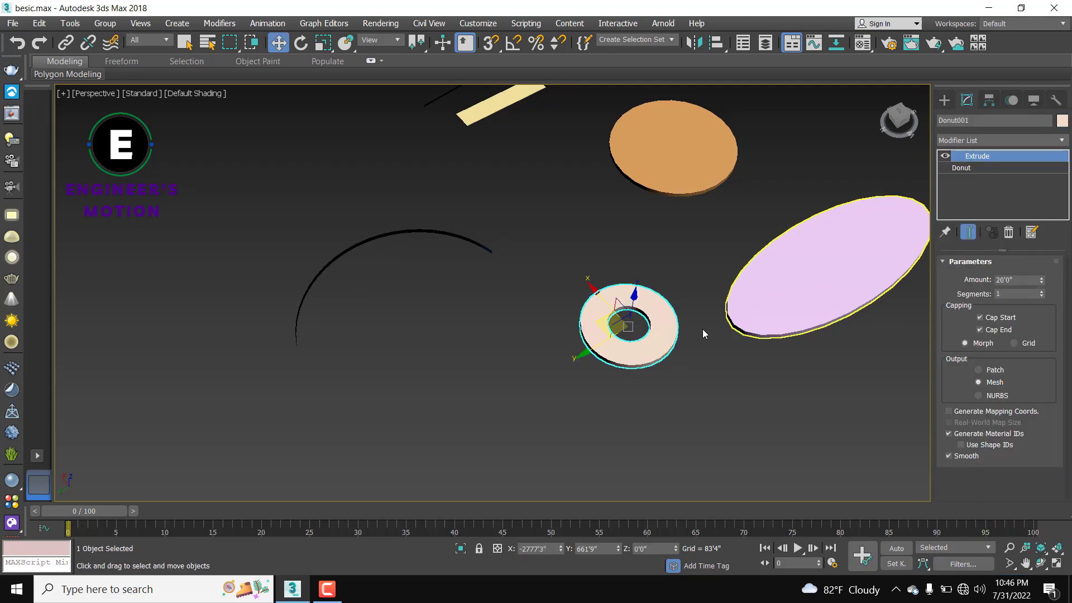
pyautogui.scroll(-8, 665, 350)
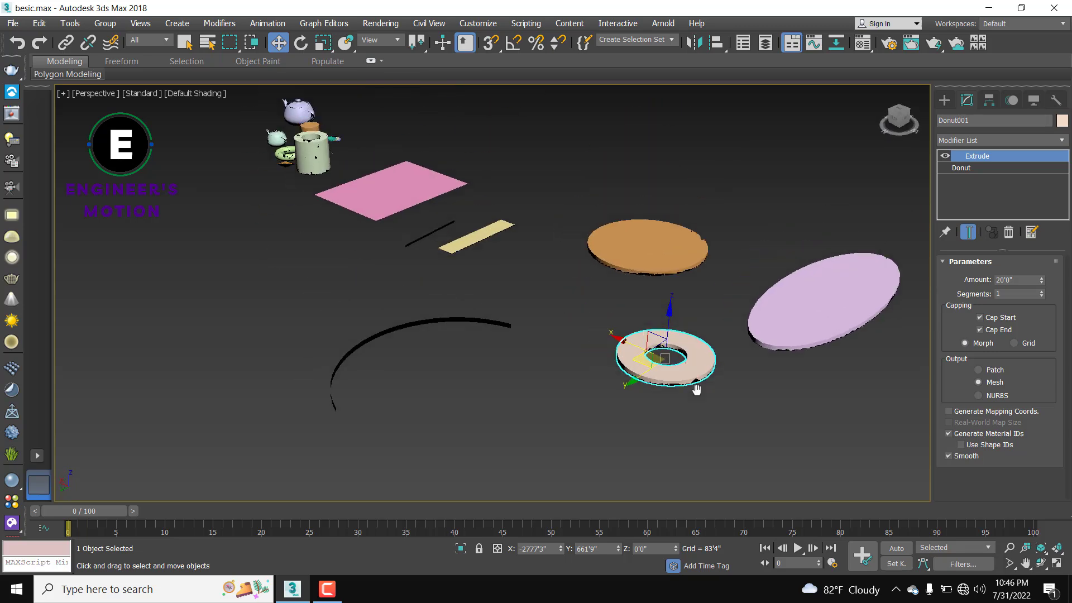
pyautogui.keyDown('alt'); pyautogui.moveTo(724, 395); pyautogui.dragTo(774, 381, button='middle'); pyautogui.keyUp('alt')
pyautogui.scroll(6, 774, 381)
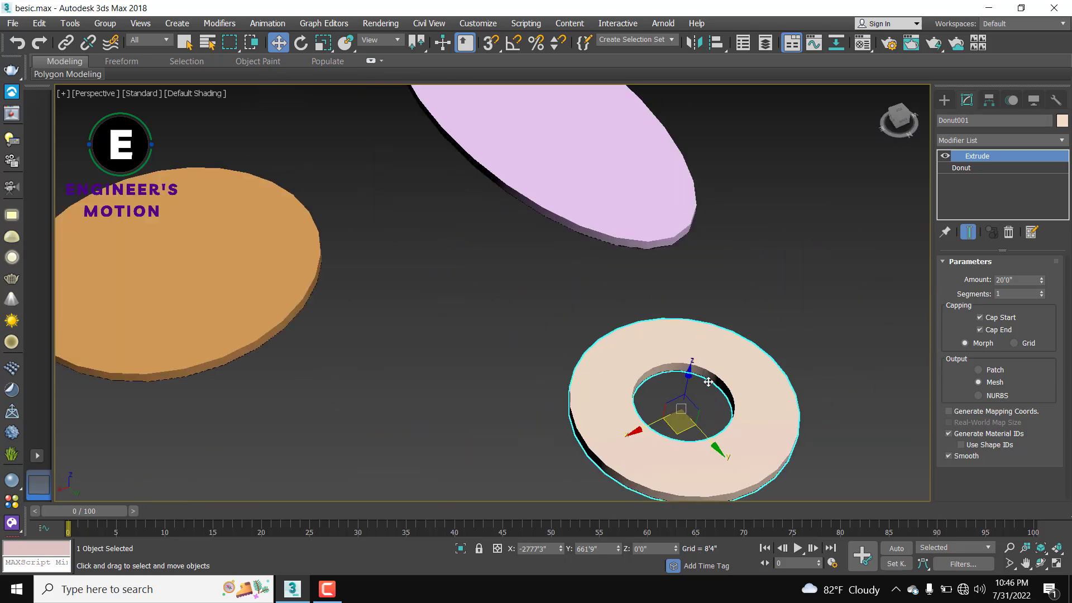
pyautogui.scroll(-5, 707, 380)
pyautogui.moveTo(681, 309); pyautogui.dragTo(789, 189, button='middle')
pyautogui.scroll(7, 429, 361)
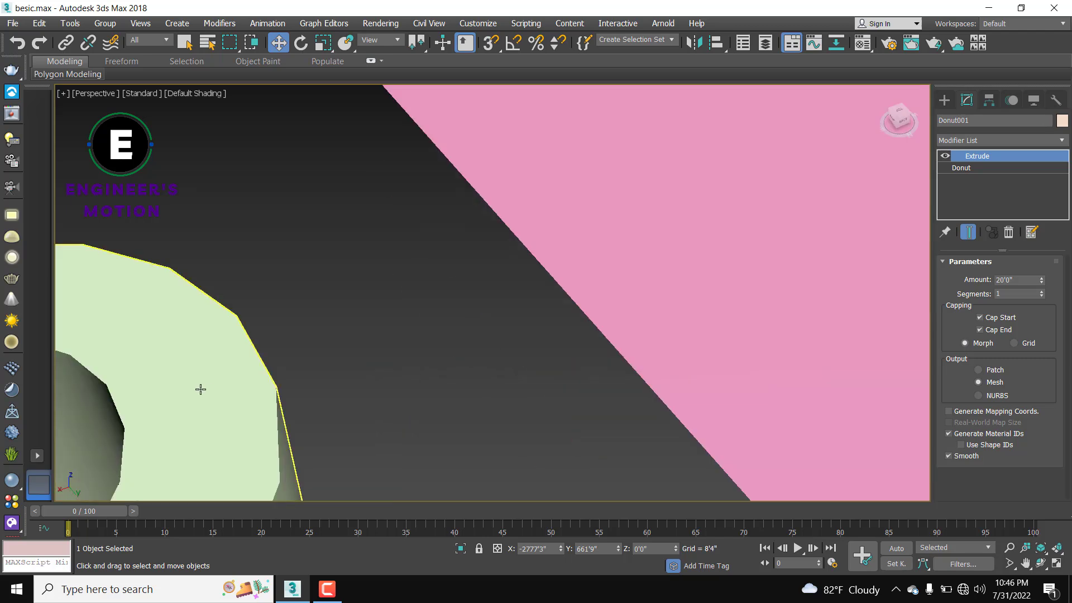
pyautogui.scroll(-7, 648, 381)
pyautogui.moveTo(797, 392); pyautogui.dragTo(451, 419, button='middle')
pyautogui.keyDown('alt'); pyautogui.moveTo(719, 332); pyautogui.dragTo(652, 315, button='middle'); pyautogui.keyUp('alt')
pyautogui.scroll(7, 665, 319)
# Step: Raise the donut's extrusion to 100'0" and view the tall ring from low and top angles
pyautogui.doubleClick(1024, 281)
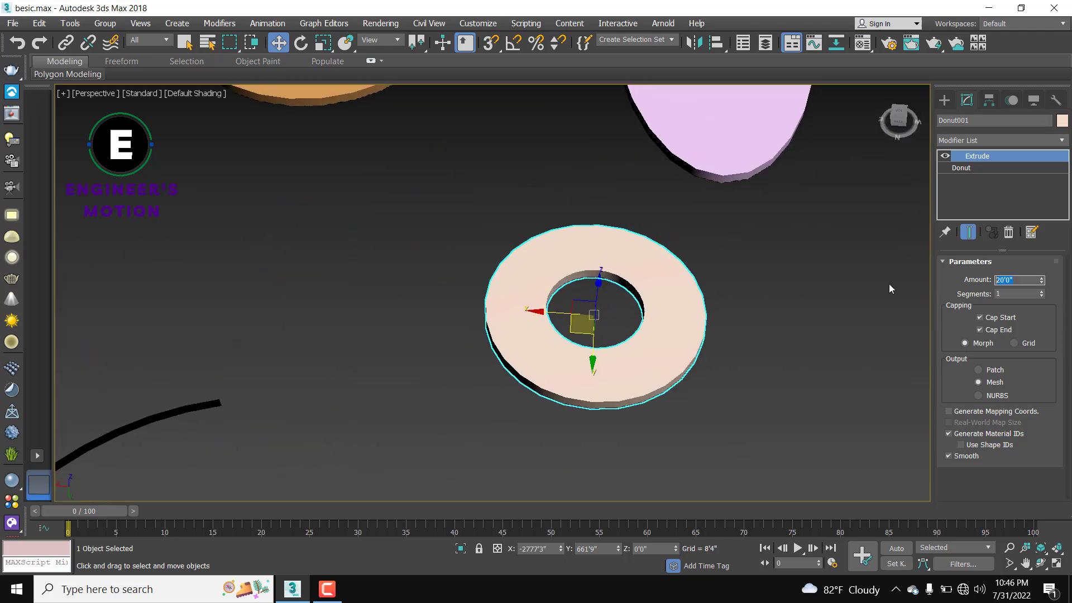
pyautogui.write("100'")
pyautogui.press('Return')
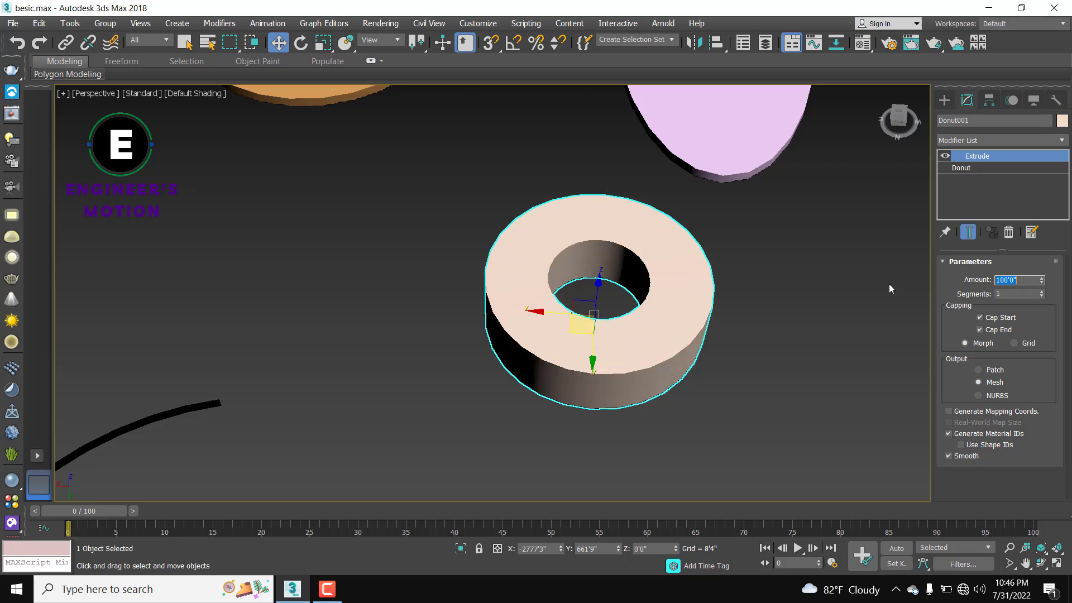
pyautogui.scroll(-7, 694, 282)
pyautogui.keyDown('alt'); pyautogui.moveTo(670, 255); pyautogui.dragTo(675, 223, button='middle'); pyautogui.keyUp('alt')
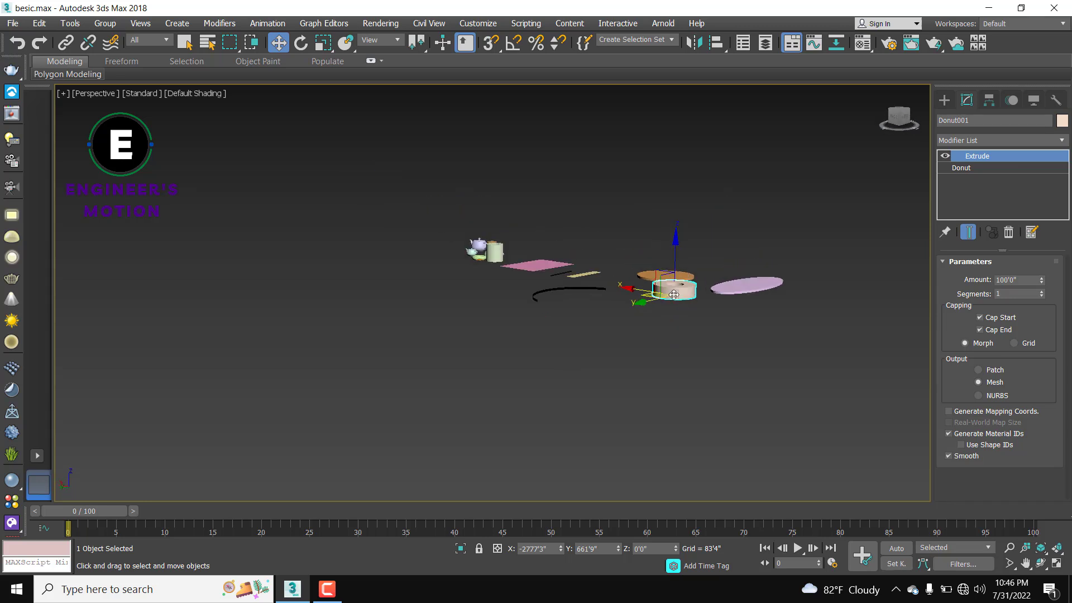
pyautogui.scroll(6, 687, 296)
pyautogui.keyDown('alt'); pyautogui.moveTo(691, 304); pyautogui.dragTo(720, 346, button='middle'); pyautogui.keyUp('alt')
pyautogui.scroll(-5, 724, 344)
pyautogui.scroll(-2, 724, 343)
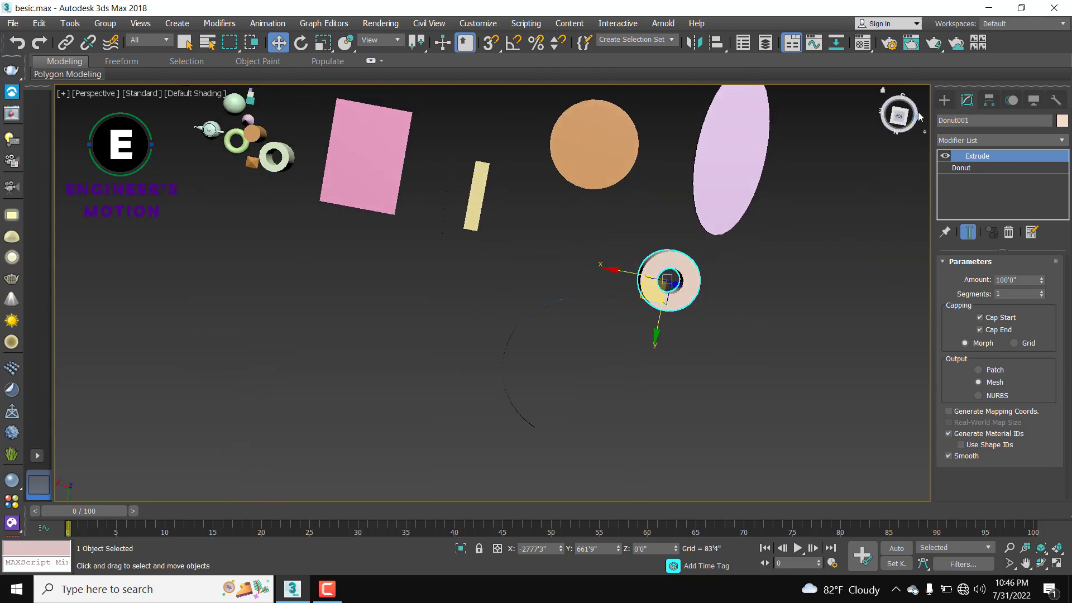
pyautogui.click(945, 100)
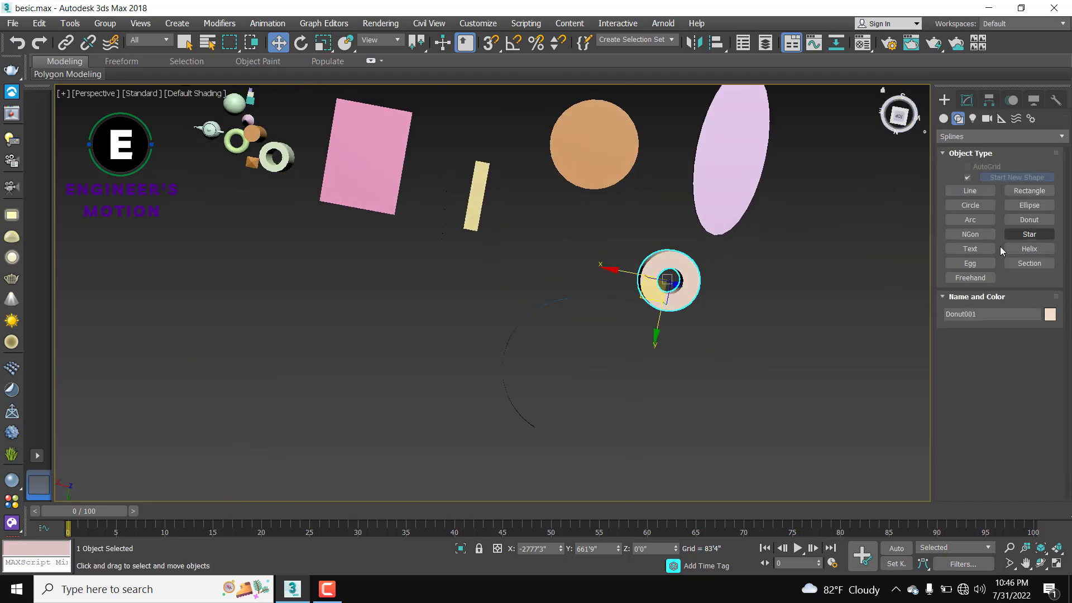
# Step: Draw an NGon right of the donut and set its Sides to 5 to make a pentagon
pyautogui.click(965, 235)
pyautogui.moveTo(805, 277); pyautogui.dragTo(788, 328)
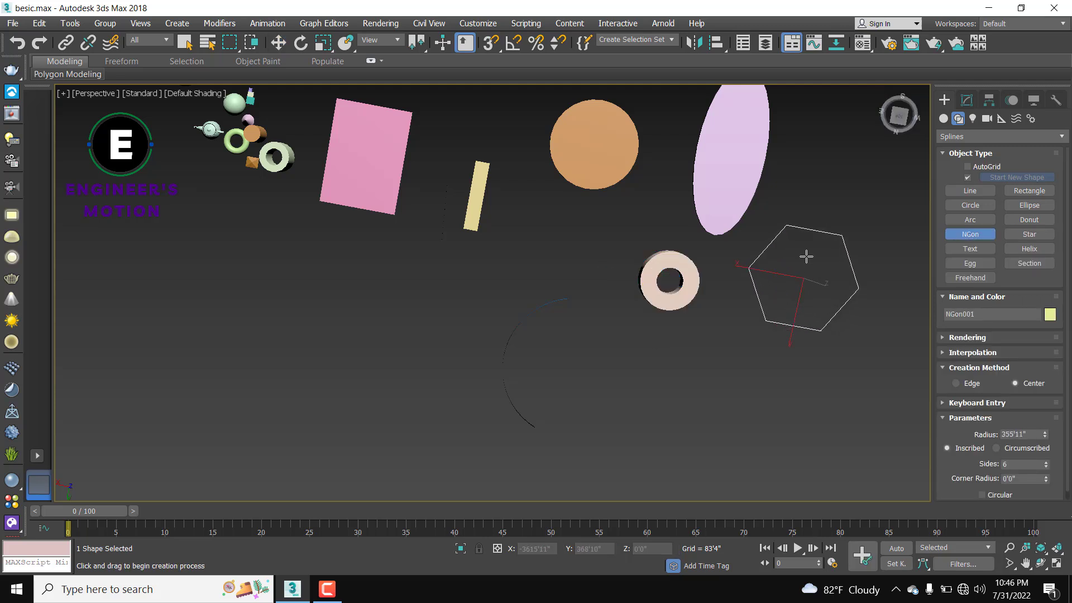
pyautogui.doubleClick(1014, 462)
pyautogui.press('Return')
pyautogui.moveTo(850, 295); pyautogui.dragTo(660, 328, button='middle')
pyautogui.press('w')
# Step: Add an Extrude modifier to the pentagon, making it a 100'0" thick slab
pyautogui.click(966, 100)
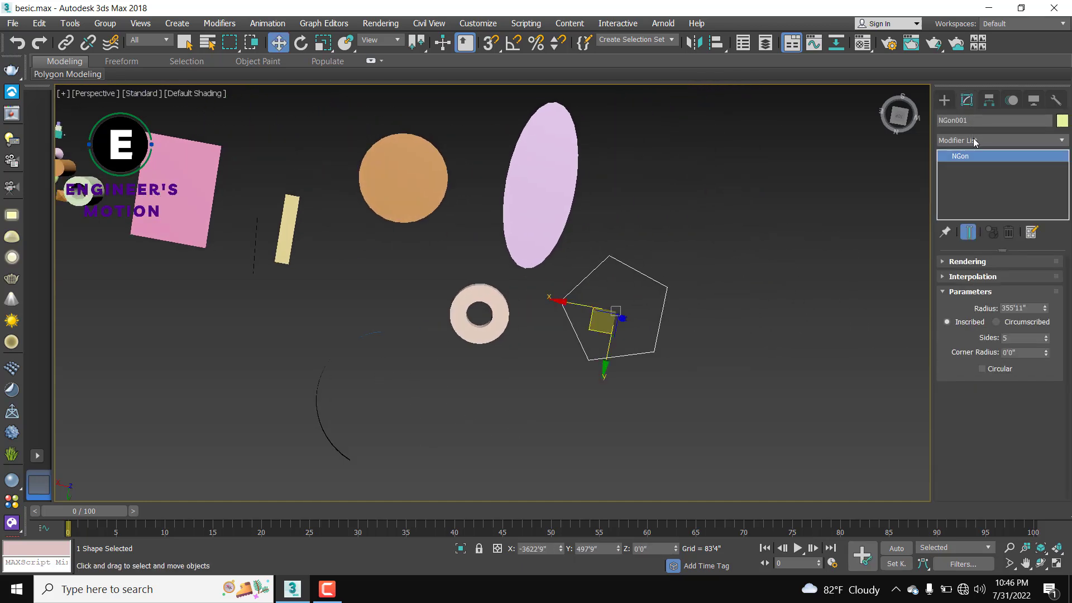
pyautogui.click(975, 140)
pyautogui.write('ex')
pyautogui.click(963, 153)
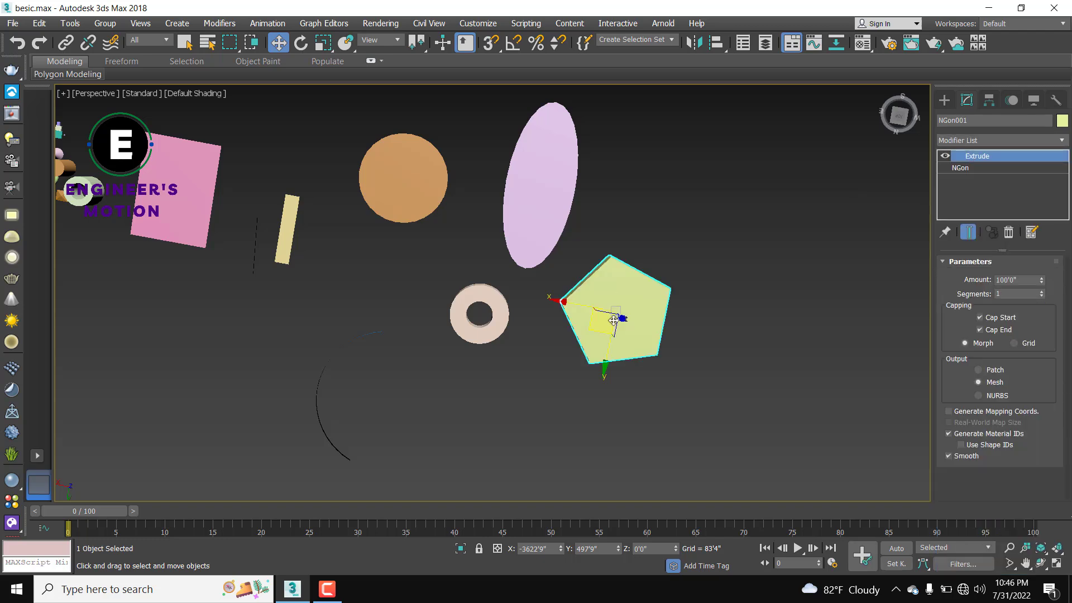
pyautogui.keyDown('alt'); pyautogui.moveTo(648, 383); pyautogui.dragTo(716, 330, button='middle'); pyautogui.keyUp('alt')
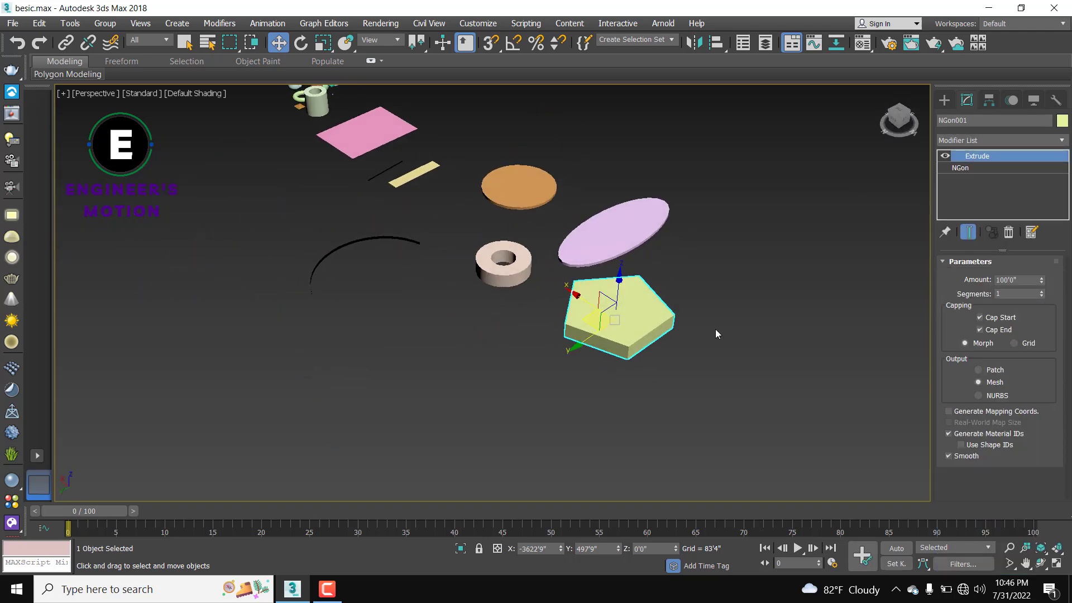
pyautogui.keyDown('alt'); pyautogui.moveTo(594, 321); pyautogui.dragTo(635, 333, button='middle'); pyautogui.keyUp('alt')
pyautogui.scroll(-4, 635, 333)
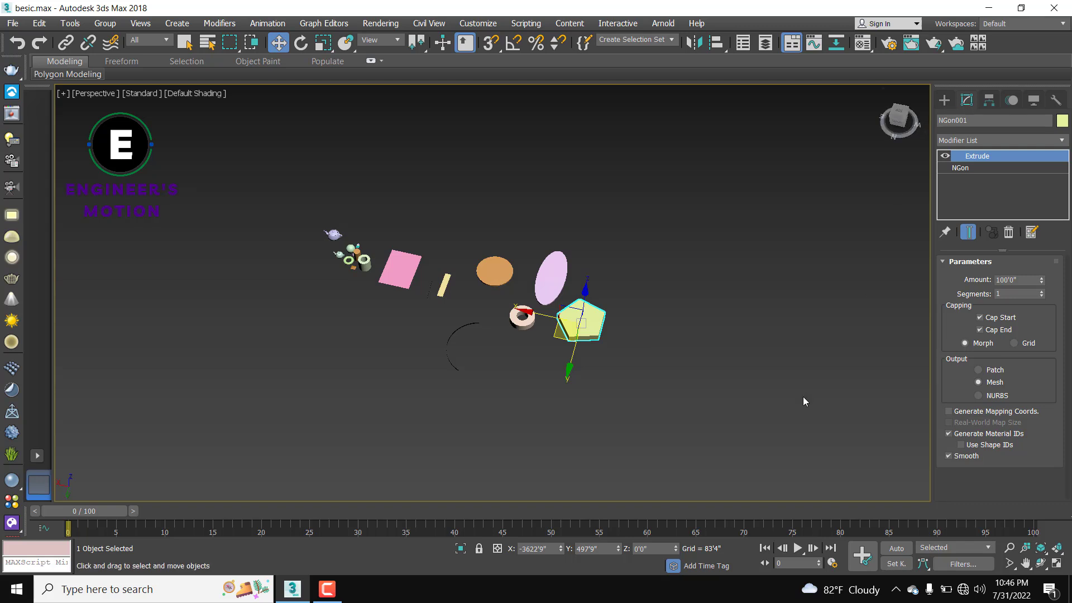
pyautogui.scroll(4, 584, 349)
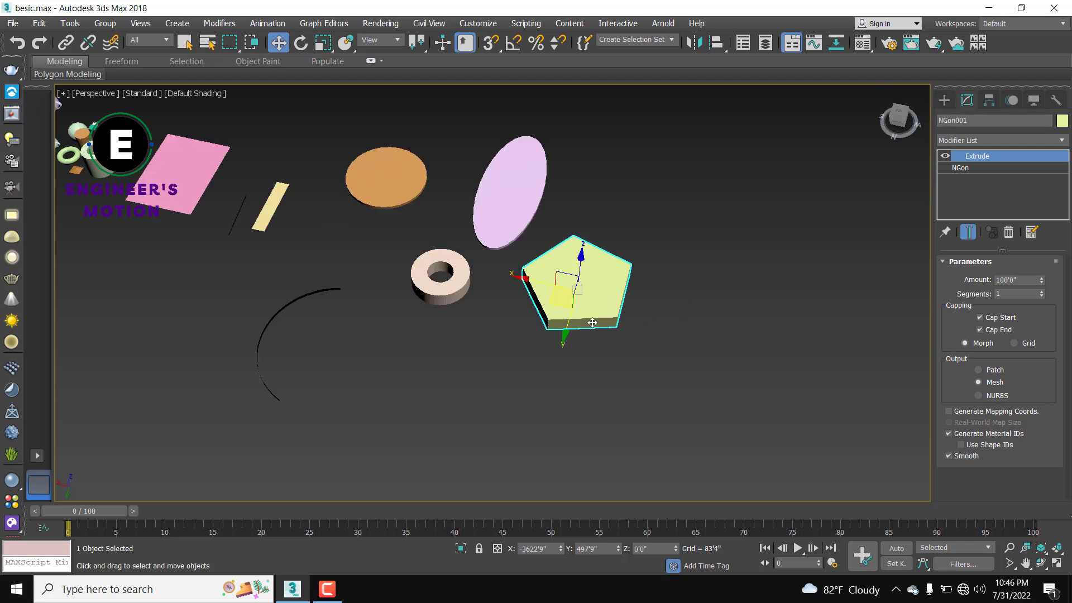
pyautogui.moveTo(593, 322); pyautogui.dragTo(634, 336, button='middle')
pyautogui.scroll(4, 635, 335)
pyautogui.scroll(-4, 634, 335)
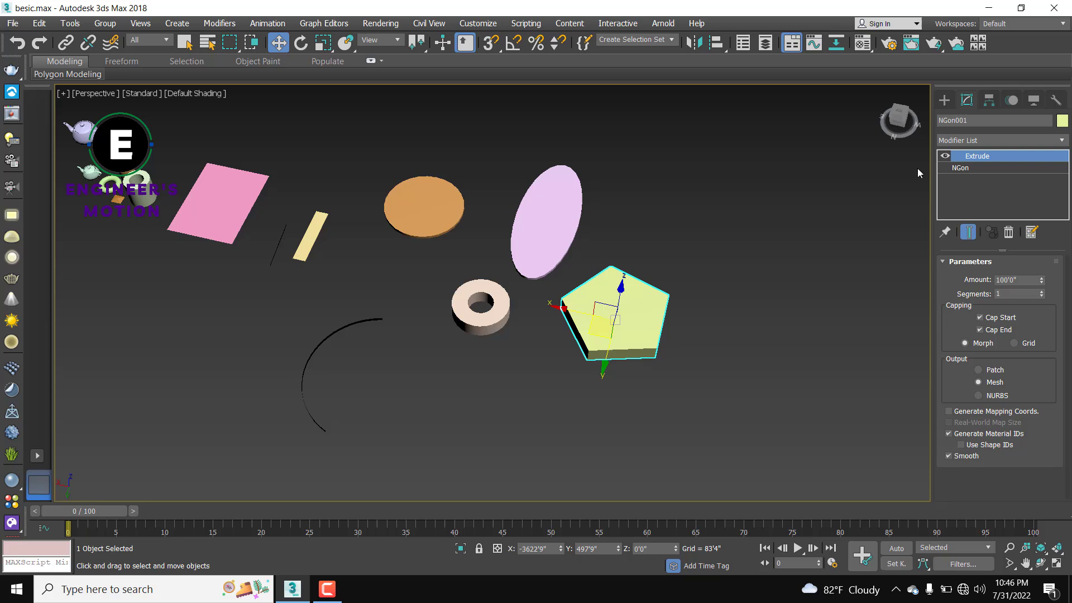
pyautogui.click(945, 101)
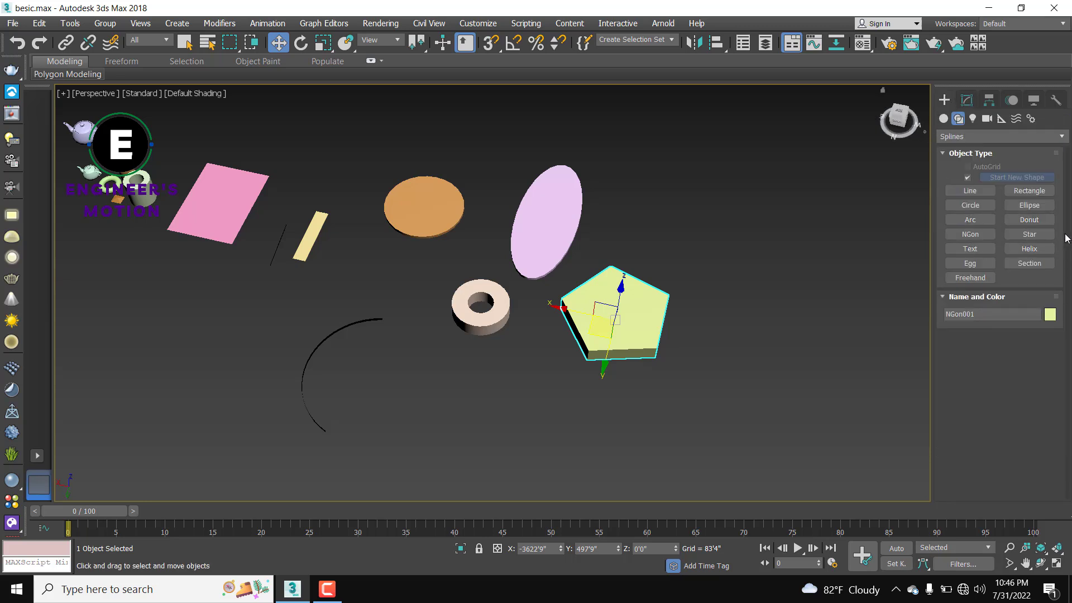
# Step: Draw a six-pointed star to the right of the pentagon
pyautogui.click(1030, 234)
pyautogui.moveTo(825, 335); pyautogui.dragTo(713, 289, button='middle')
pyautogui.moveTo(713, 289); pyautogui.dragTo(676, 385)
pyautogui.click(675, 385)
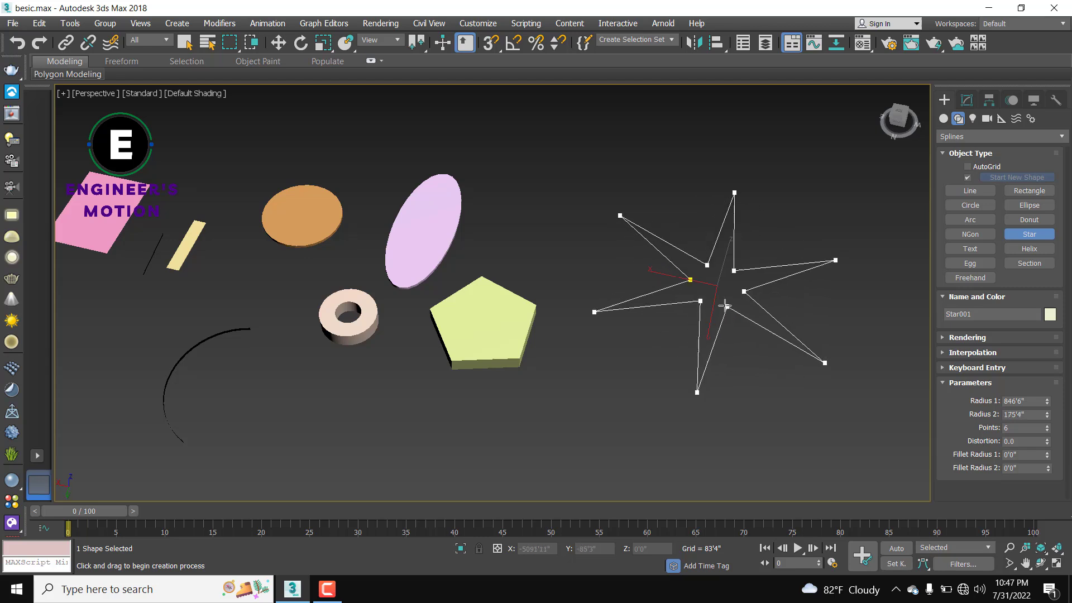
pyautogui.click(775, 453)
pyautogui.scroll(-3, 740, 319)
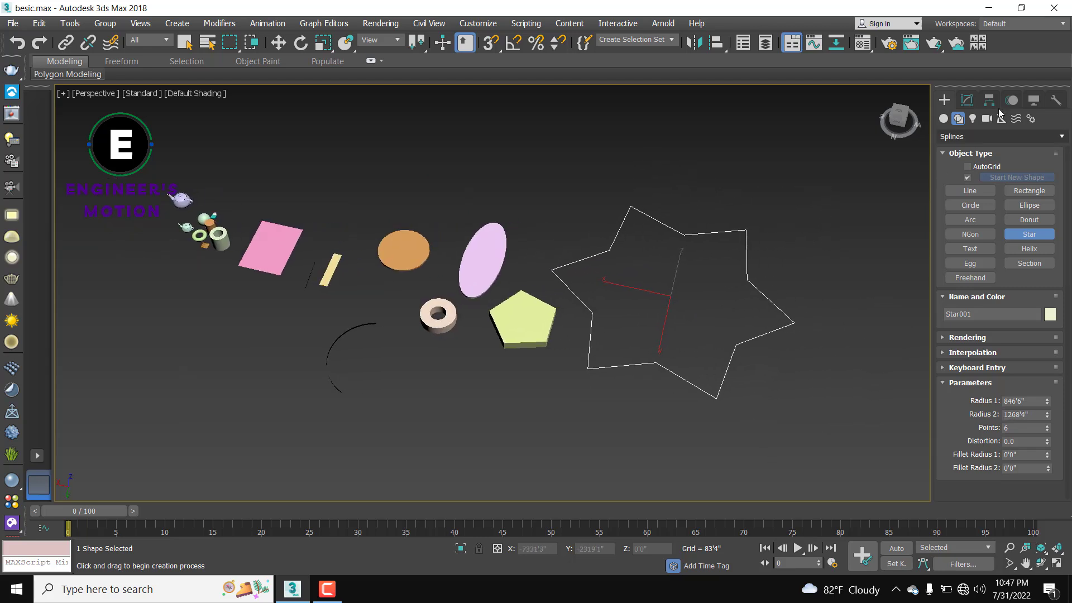
# Step: Add an Extrude modifier to the star, making it a 100'0" thick slab
pyautogui.click(967, 105)
pyautogui.click(974, 139)
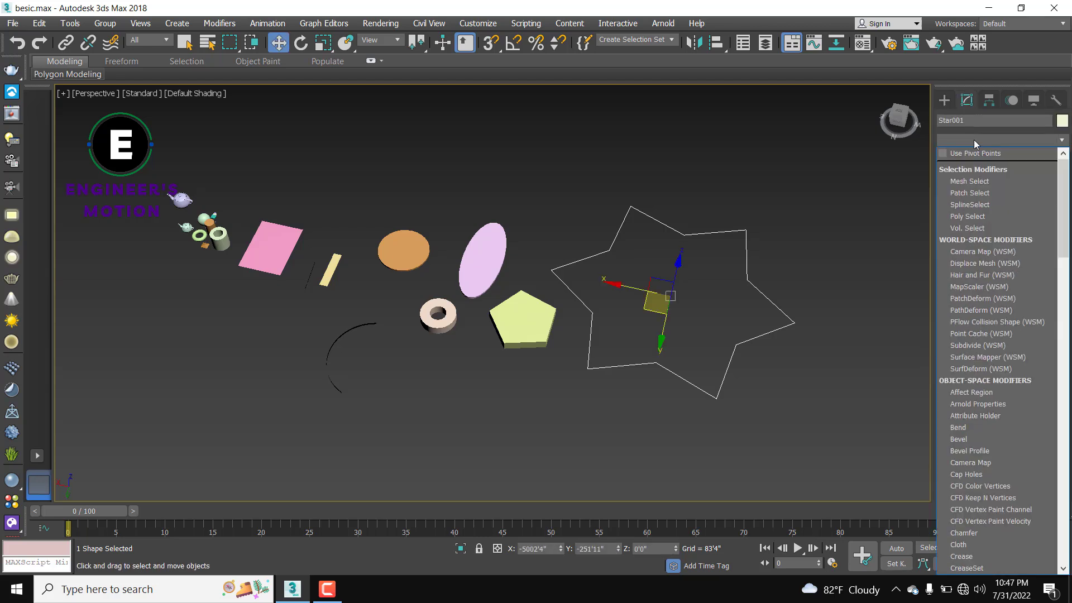
pyautogui.press('e')
pyautogui.press('x')
pyautogui.click(975, 152)
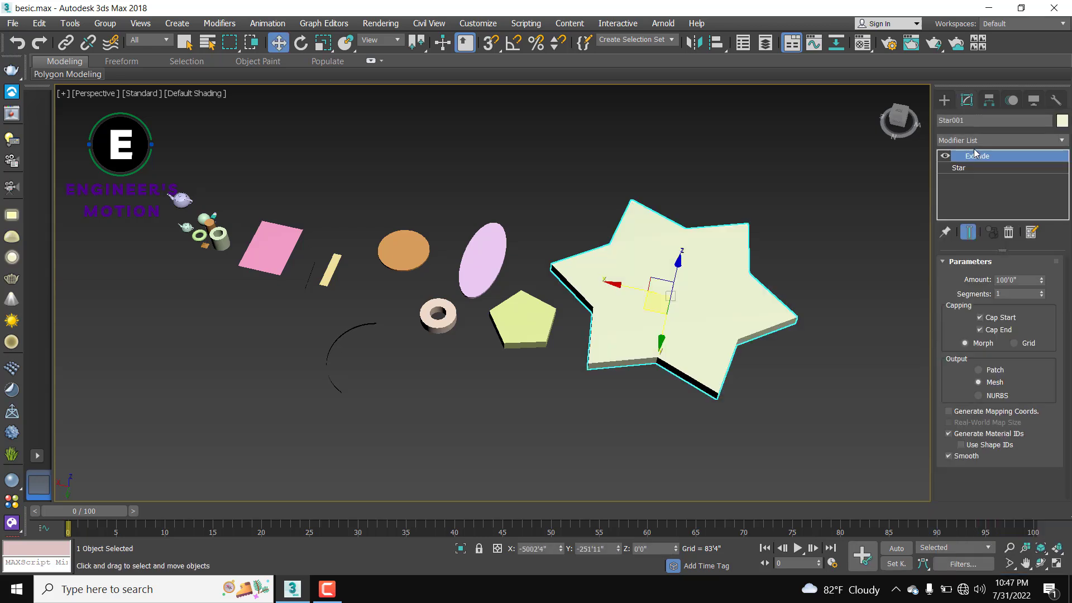
pyautogui.moveTo(693, 284)
pyautogui.keyDown('alt'); pyautogui.mouseDown(button='middle')
pyautogui.moveTo(727, 208)
pyautogui.moveTo(702, 285)
pyautogui.mouseUp(button='middle'); pyautogui.keyUp('alt')
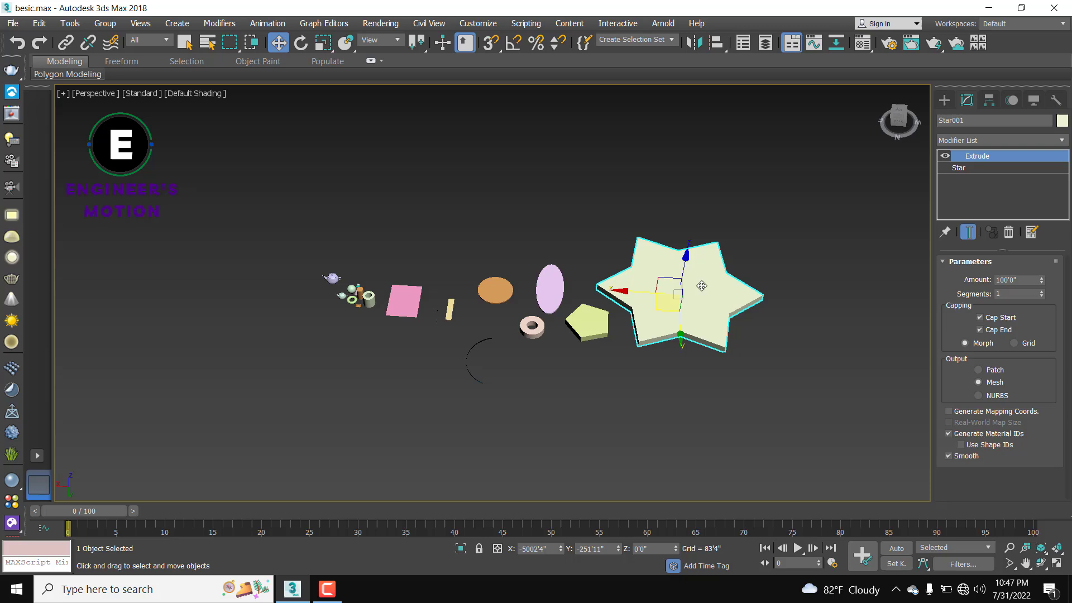
# Step: Deselect the star and bring back the spline shape types under Create > Shapes
pyautogui.click(830, 306)
pyautogui.click(945, 100)
pyautogui.click(977, 218)
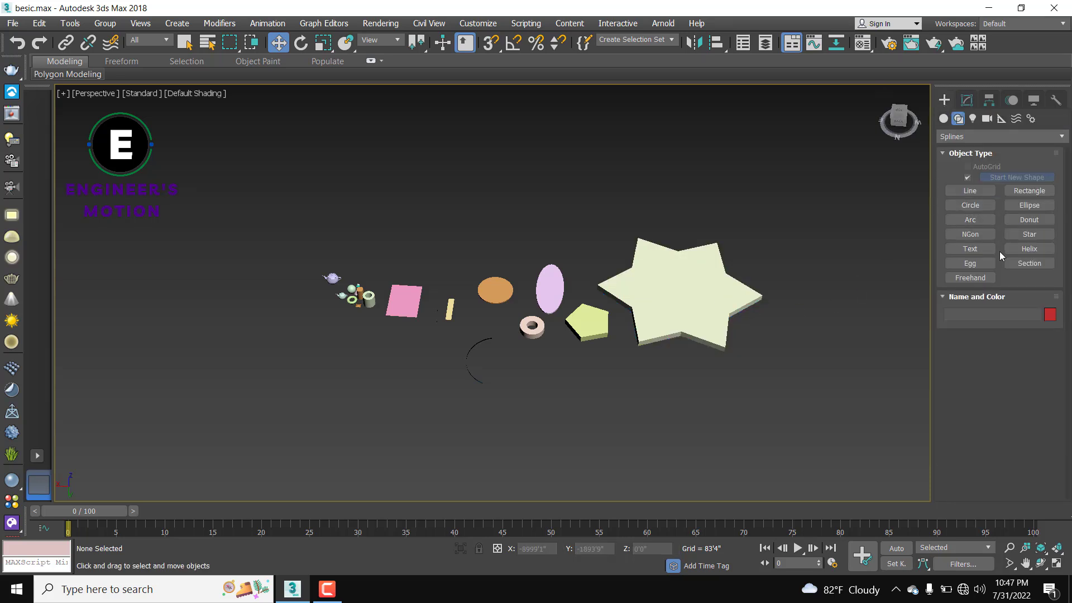
# Step: Place a default 'MAX Text' Arial text spline in open space and orbit to read it
pyautogui.click(971, 249)
pyautogui.moveTo(910, 304); pyautogui.dragTo(651, 292, button='middle')
pyautogui.click(669, 364)
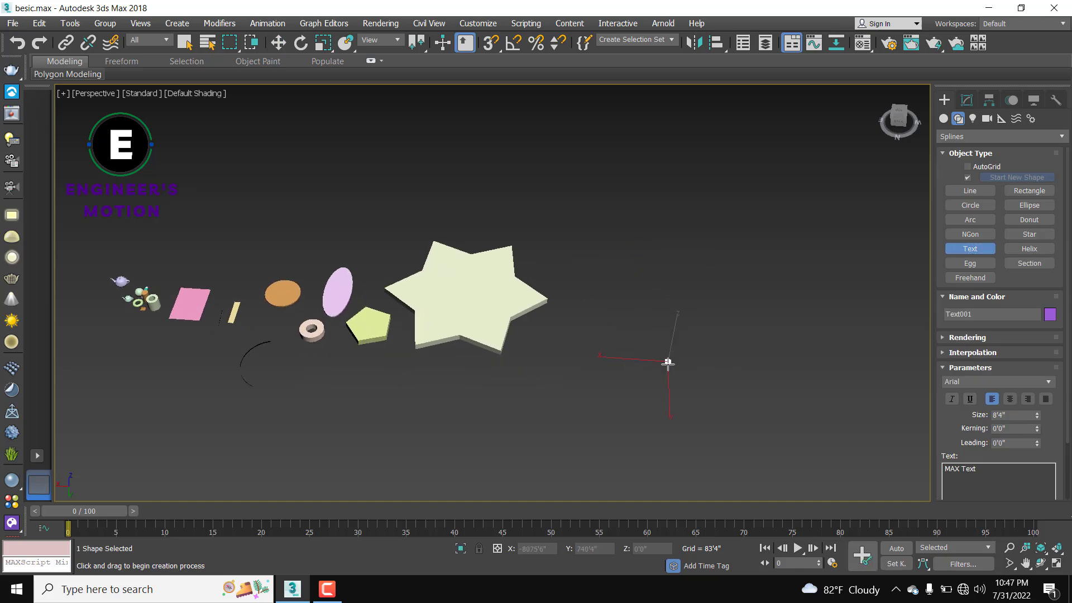
pyautogui.scroll(2, 666, 370)
pyautogui.moveTo(667, 370); pyautogui.dragTo(650, 318, button='middle')
pyautogui.keyDown('alt'); pyautogui.moveTo(626, 368); pyautogui.dragTo(469, 329, button='middle'); pyautogui.keyUp('alt')
pyautogui.scroll(-1, 706, 316)
# Step: Replace the text shape's 'MAX Text' wording with the person's full name
pyautogui.press('w')
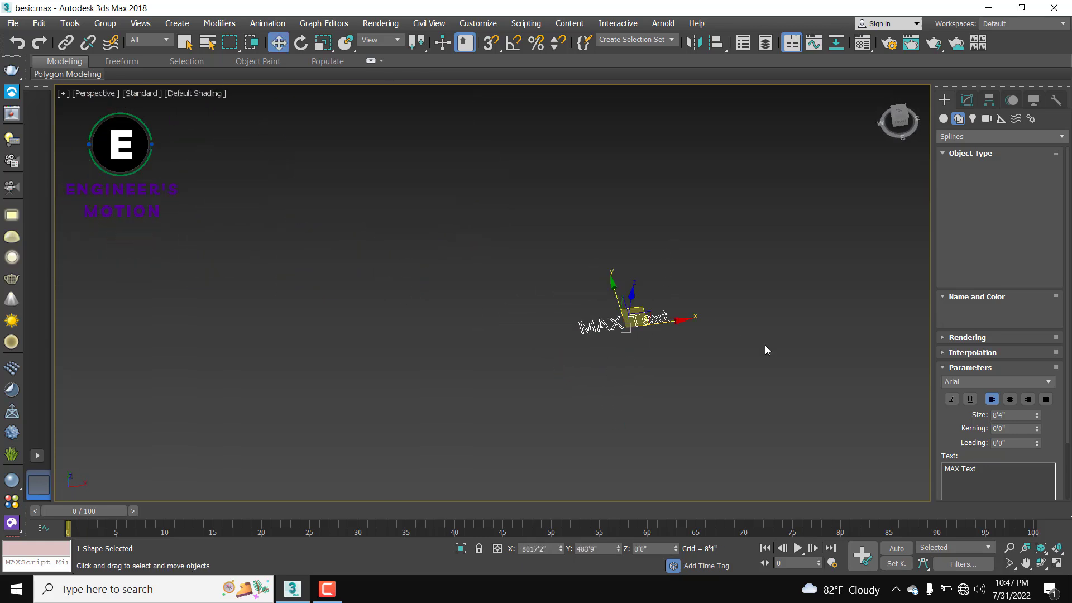
pyautogui.click(986, 104)
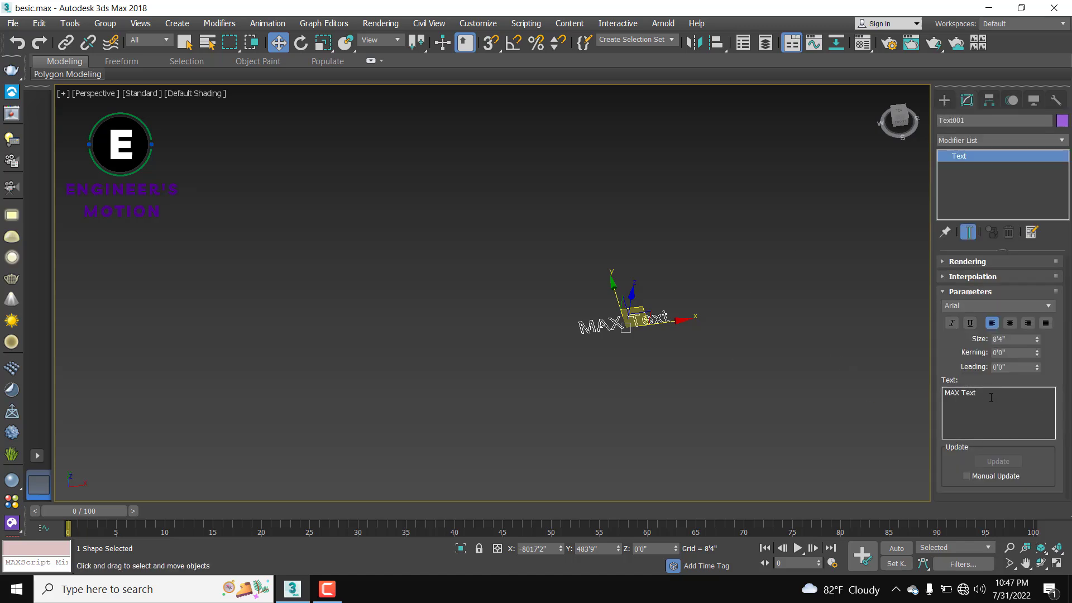
pyautogui.press('BackSpace')
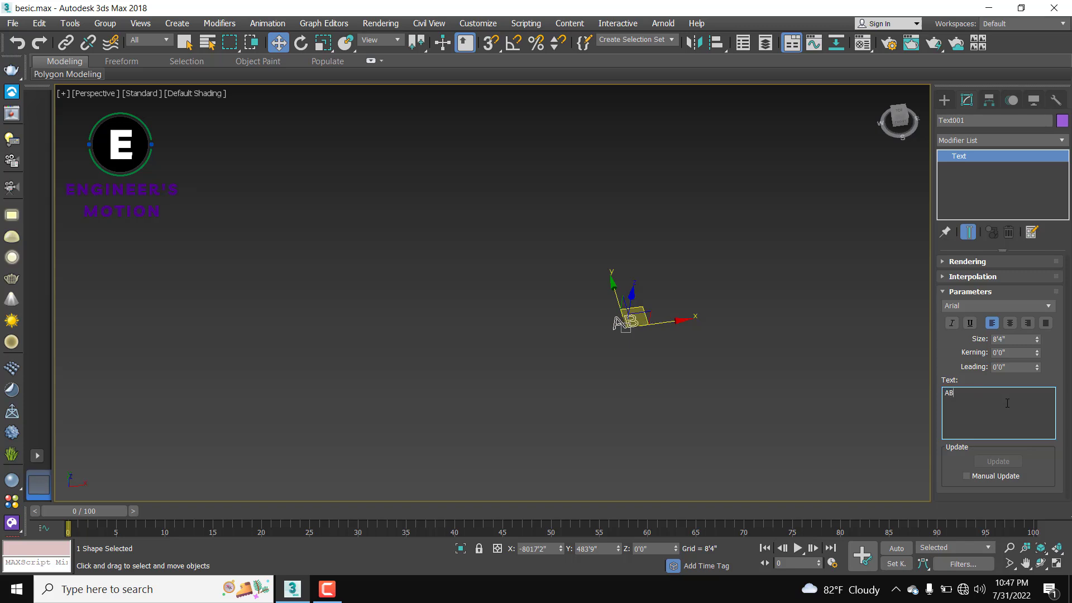
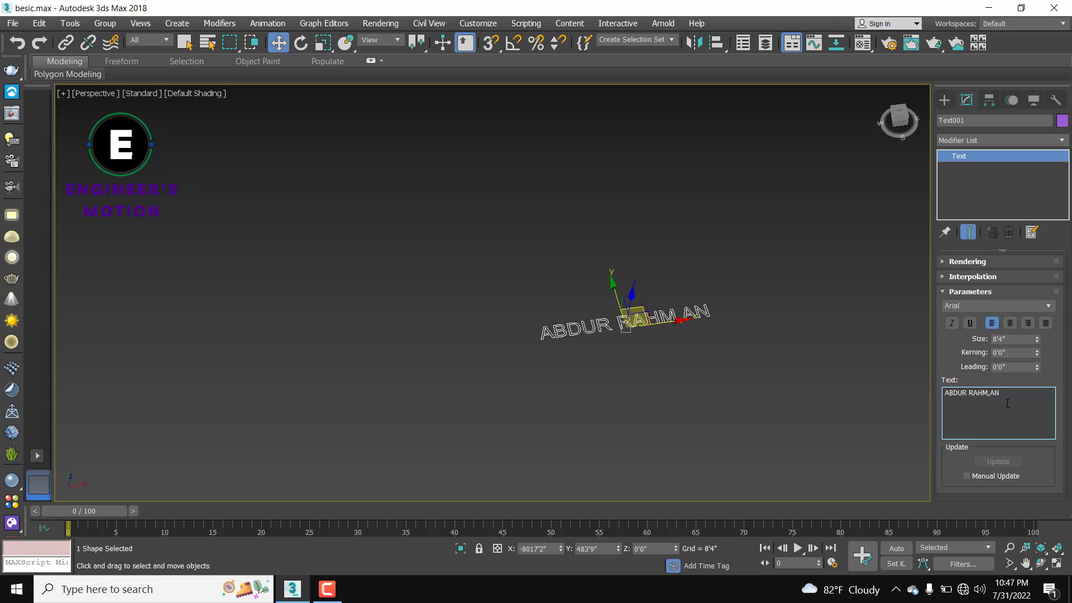
# Step: Remove the stray comma from the name and reselect the text shape
pyautogui.click(796, 337)
pyautogui.scroll(2, 704, 313)
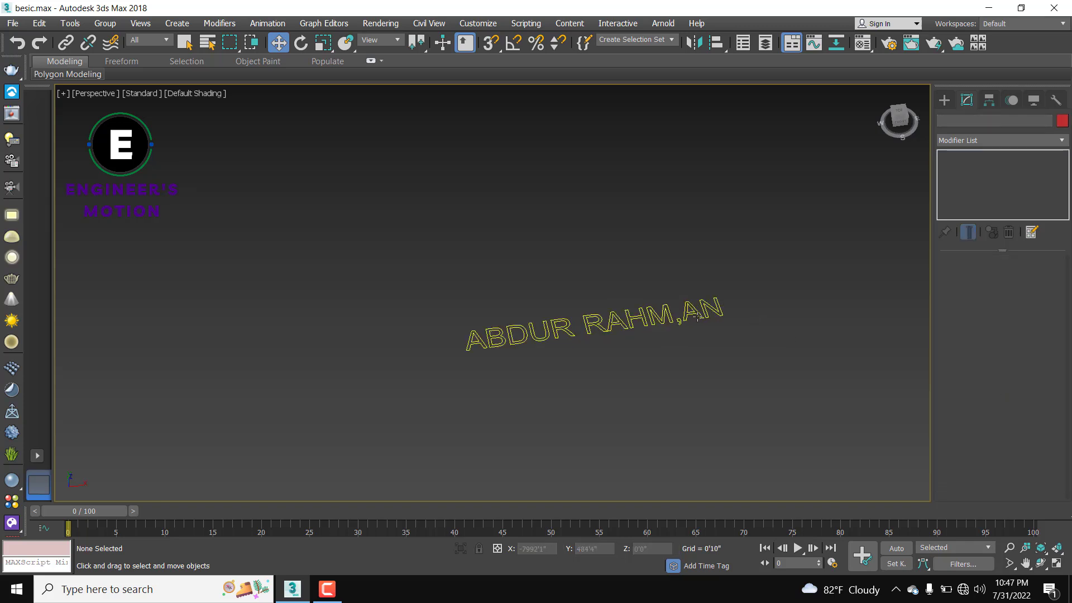
pyautogui.click(696, 317)
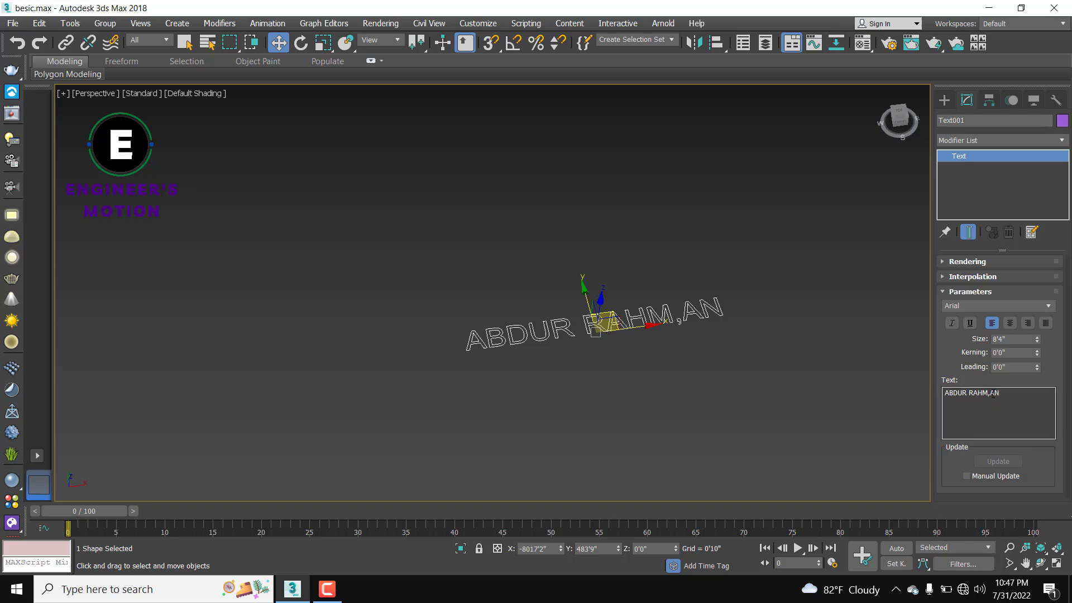
pyautogui.press('BackSpace')
pyautogui.click(812, 345)
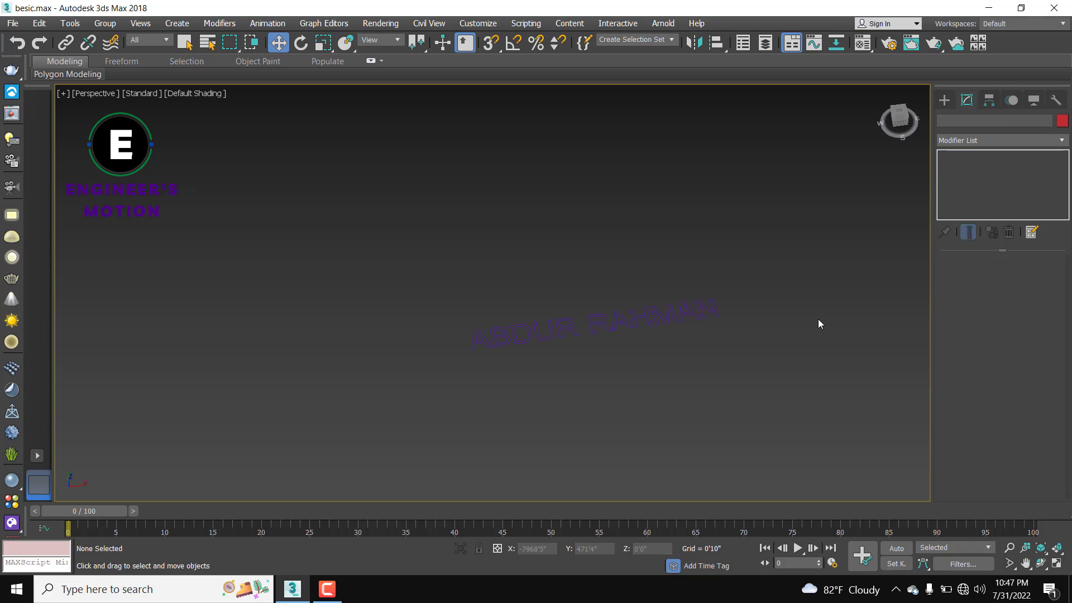
pyautogui.scroll(-2, 642, 334)
pyautogui.scroll(5, 636, 347)
pyautogui.click(647, 328)
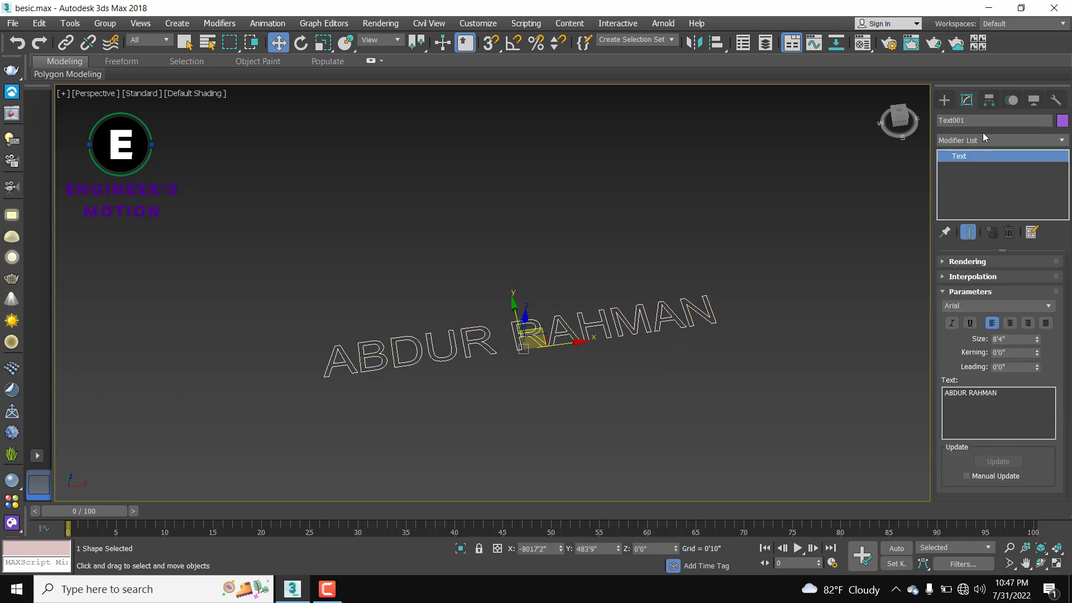
# Step: Apply an Extrude modifier to the name text
pyautogui.click(966, 137)
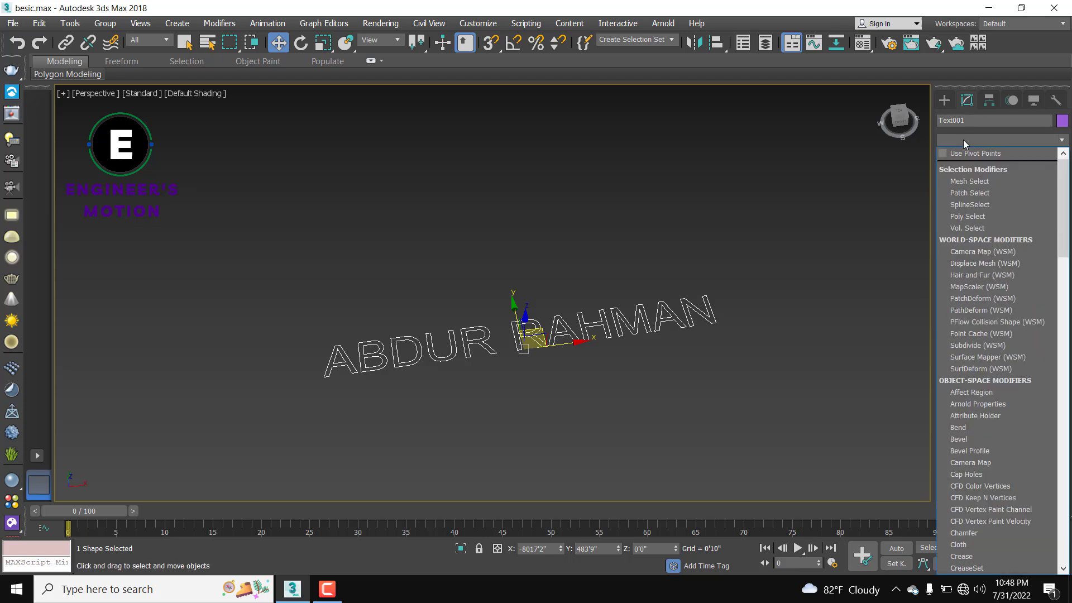
pyautogui.write('ex')
pyautogui.click(965, 151)
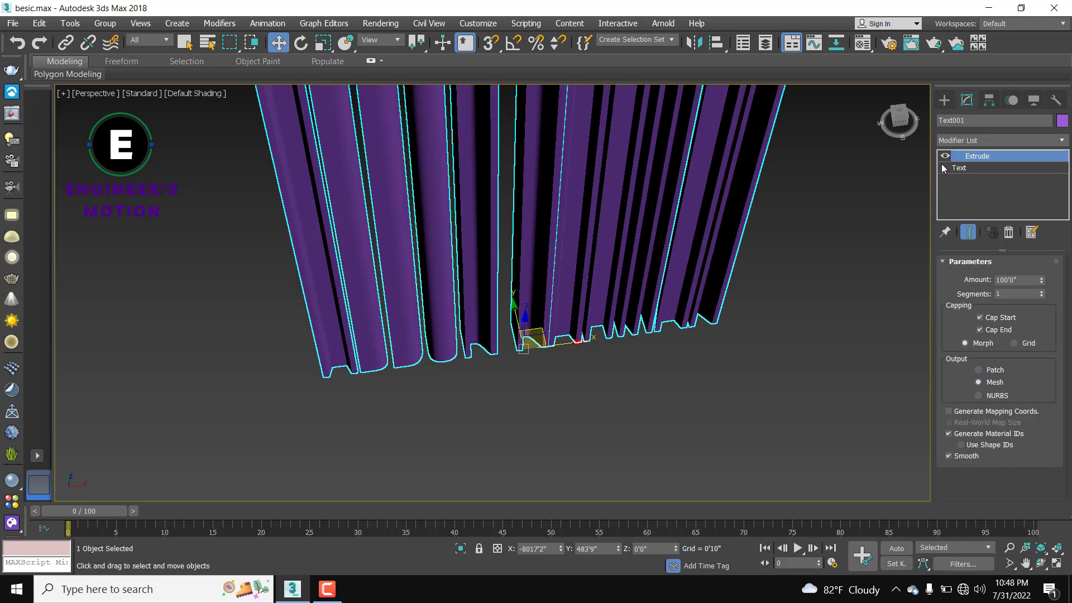
pyautogui.scroll(-5, 720, 301)
pyautogui.keyDown('alt'); pyautogui.moveTo(731, 248); pyautogui.dragTo(731, 306, button='middle'); pyautogui.keyUp('alt')
pyautogui.scroll(5, 689, 281)
pyautogui.scroll(3, 614, 204)
pyautogui.scroll(-5, 608, 217)
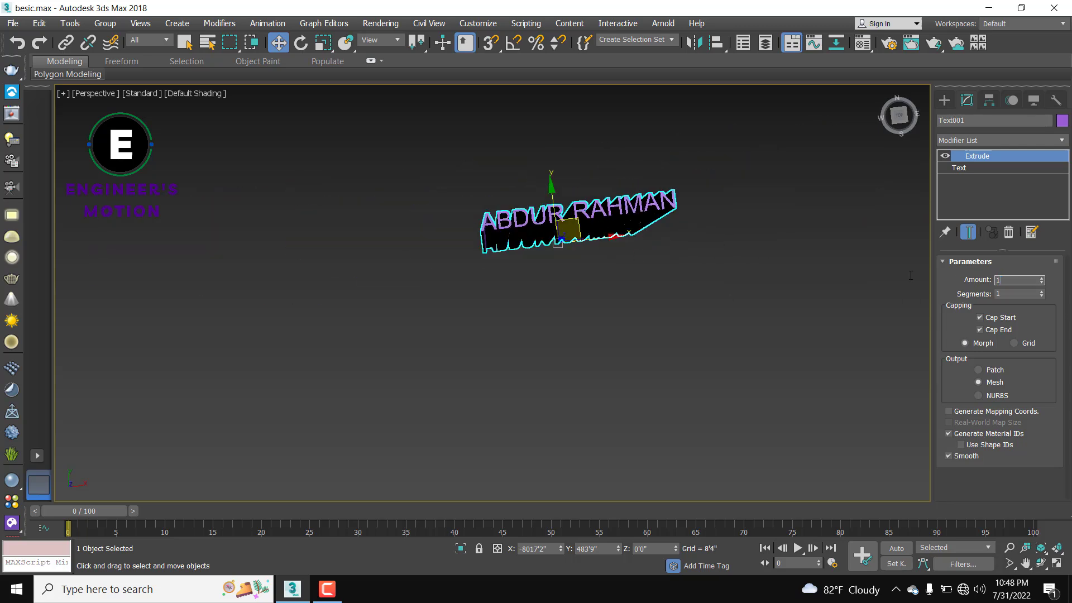
# Step: Set the text's extrusion Amount to 0'10" for thin 3D lettering
pyautogui.write('0')
pyautogui.press('Return')
pyautogui.scroll(-3, 686, 229)
pyautogui.keyDown('alt'); pyautogui.moveTo(685, 230); pyautogui.dragTo(679, 274, button='middle'); pyautogui.keyUp('alt')
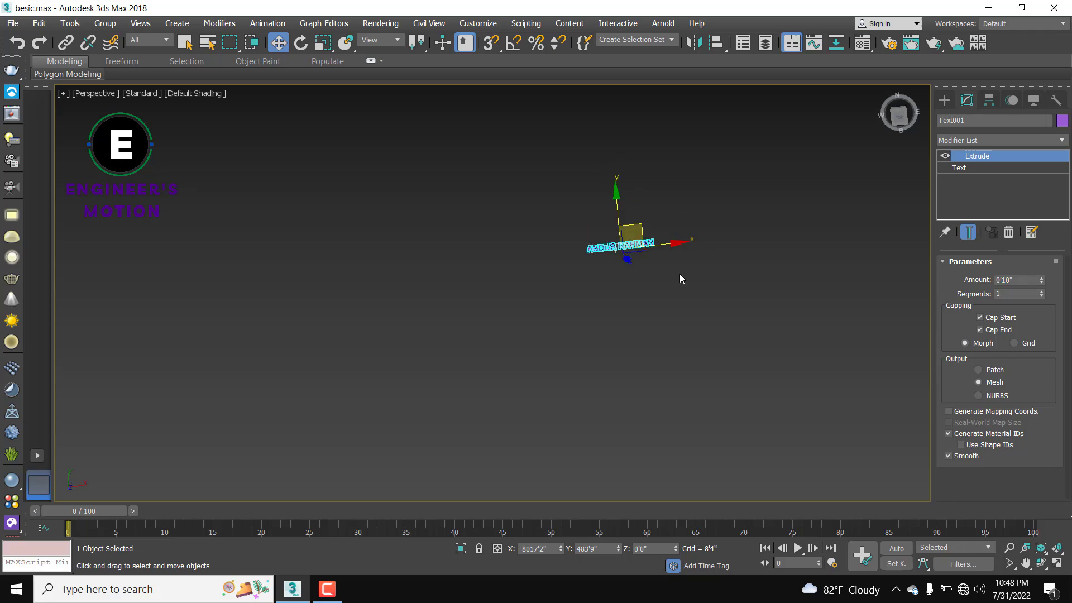
pyautogui.scroll(9, 609, 239)
pyautogui.moveTo(613, 295)
pyautogui.mouseDown(button='middle')
pyautogui.moveTo(632, 337)
pyautogui.moveTo(686, 304)
pyautogui.moveTo(622, 282)
pyautogui.moveTo(634, 293)
pyautogui.mouseUp(button='middle')
pyautogui.scroll(-8, 634, 292)
pyautogui.click(711, 326)
# Step: Reselect the extruded text, raise it along Z and shift it toward the star
pyautogui.scroll(-5, 726, 329)
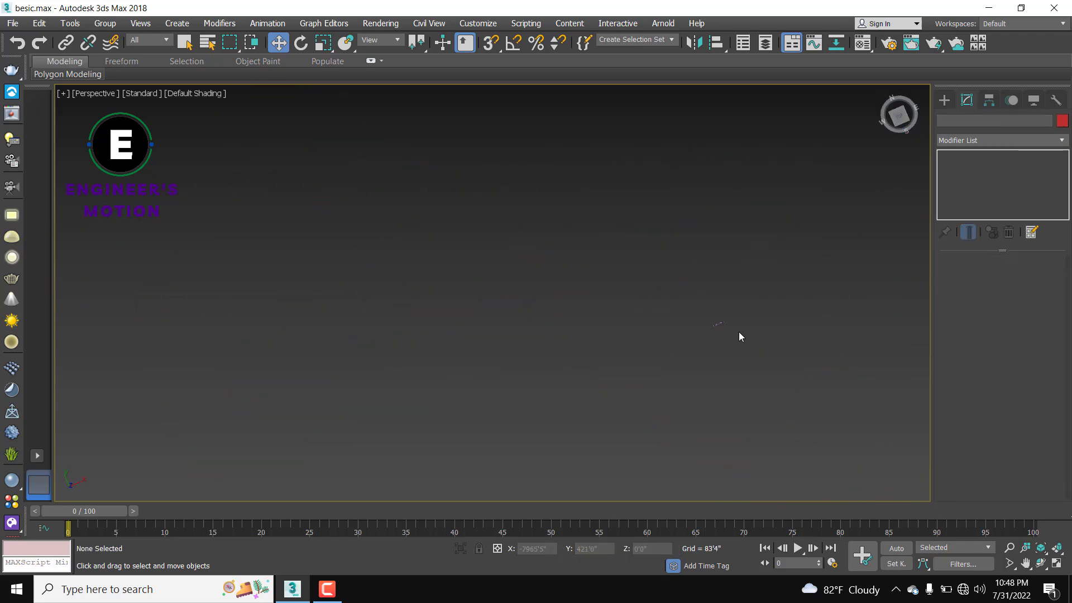
pyautogui.moveTo(813, 282); pyautogui.dragTo(632, 378)
pyautogui.keyDown('alt'); pyautogui.moveTo(633, 385); pyautogui.dragTo(657, 329, button='middle'); pyautogui.keyUp('alt')
pyautogui.moveTo(657, 330); pyautogui.dragTo(727, 214)
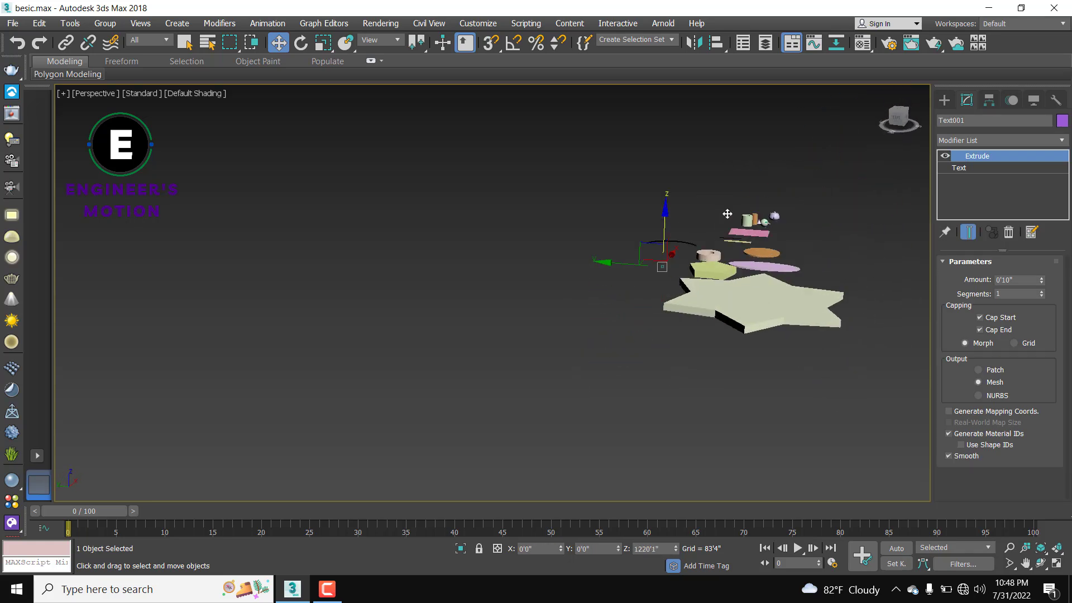
pyautogui.moveTo(610, 241); pyautogui.dragTo(769, 254)
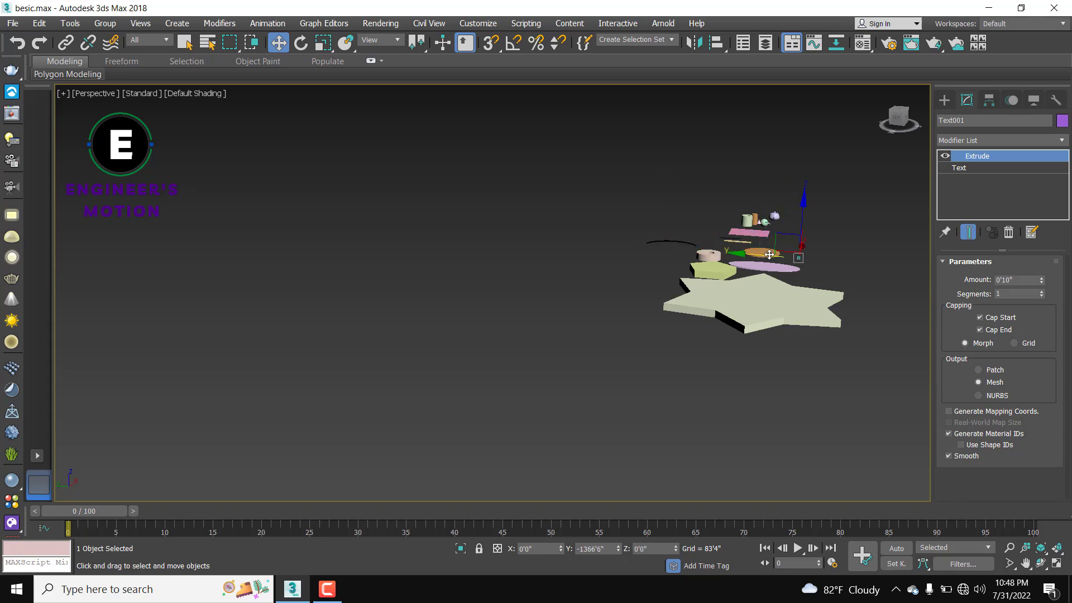
pyautogui.scroll(3, 788, 261)
# Step: Slide the text along X up against the star's edge and check its placement
pyautogui.moveTo(832, 287); pyautogui.dragTo(699, 362, button='middle')
pyautogui.scroll(-6, 612, 337)
pyautogui.scroll(4, 504, 343)
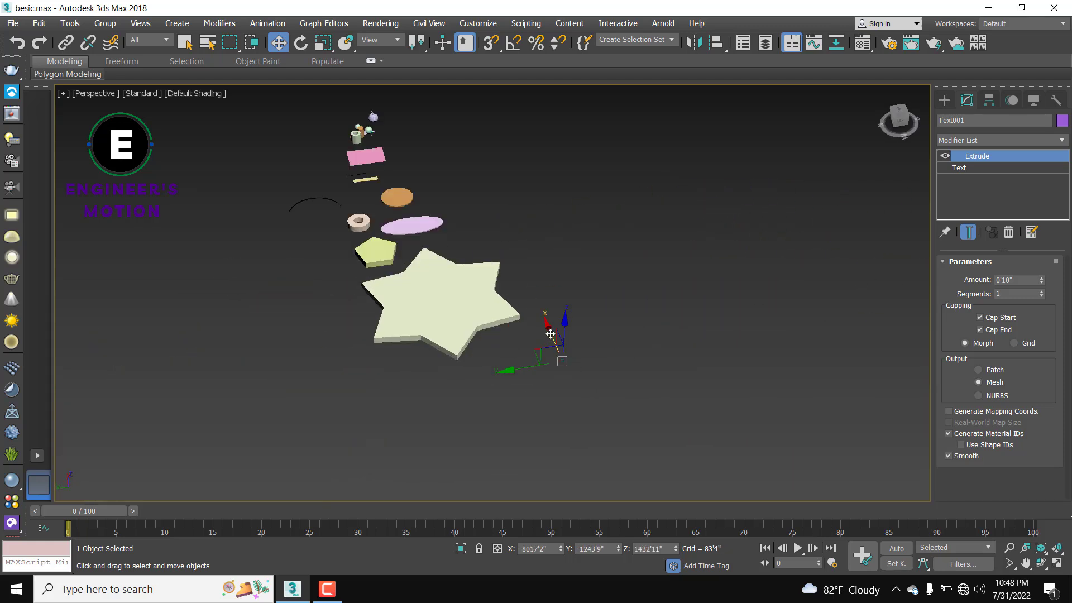
pyautogui.moveTo(550, 334); pyautogui.dragTo(448, 267)
pyautogui.scroll(6, 538, 262)
pyautogui.scroll(1, 482, 273)
pyautogui.scroll(-1, 482, 273)
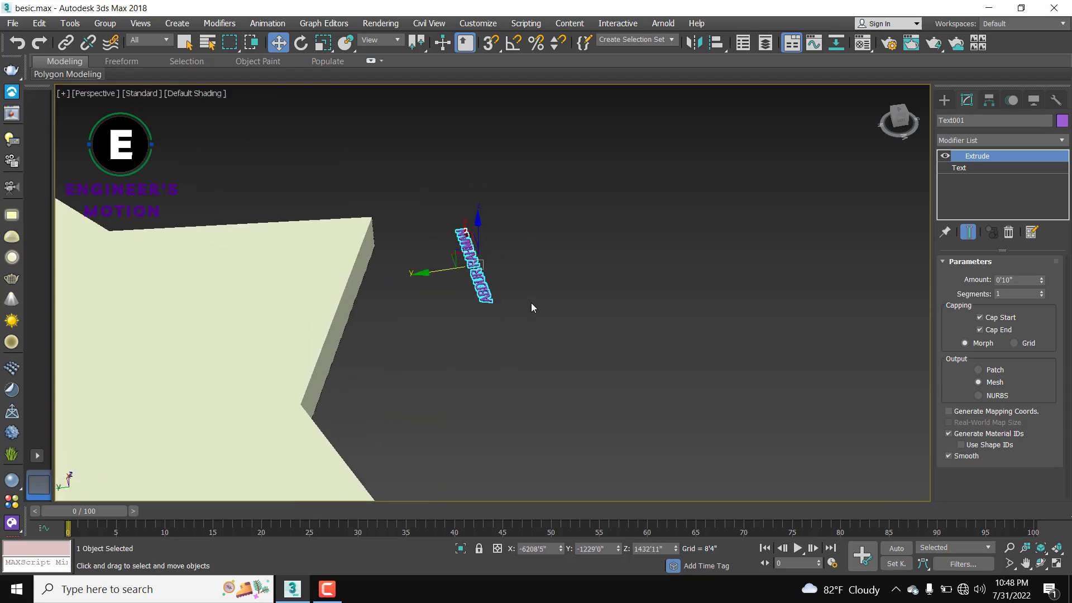
pyautogui.scroll(-7, 606, 337)
pyautogui.keyDown('alt'); pyautogui.moveTo(639, 367); pyautogui.dragTo(609, 365, button='middle'); pyautogui.keyUp('alt')
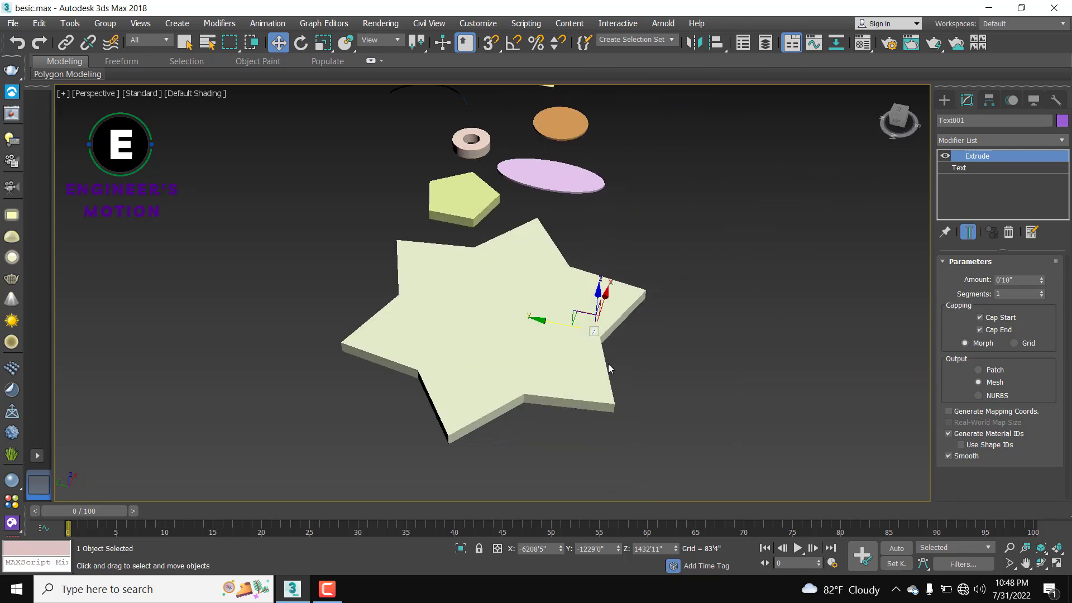
pyautogui.scroll(6, 610, 368)
pyautogui.keyDown('alt'); pyautogui.moveTo(557, 343); pyautogui.dragTo(522, 353, button='middle'); pyautogui.keyUp('alt')
pyautogui.scroll(2, 521, 351)
pyautogui.scroll(-3, 521, 352)
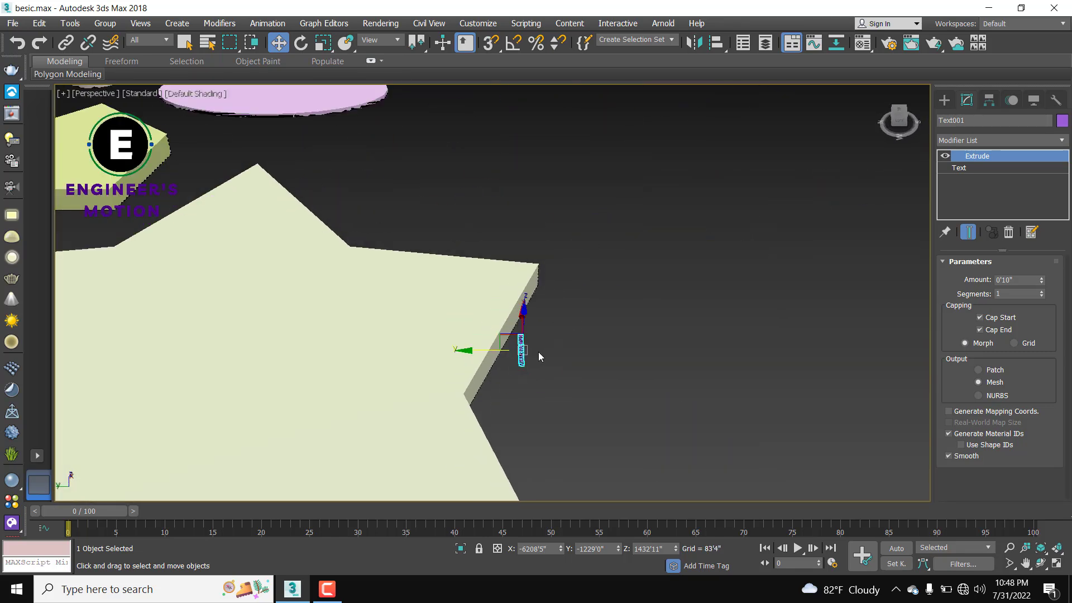
# Step: Rotate the text -90° about its Z axis
pyautogui.click(301, 43)
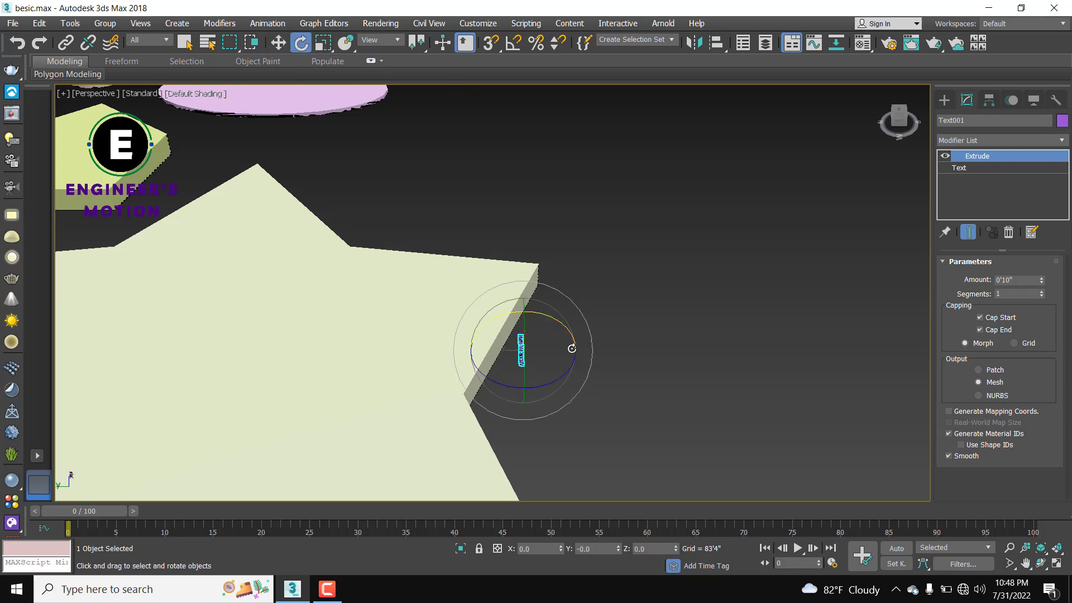
pyautogui.moveTo(551, 380); pyautogui.dragTo(507, 391)
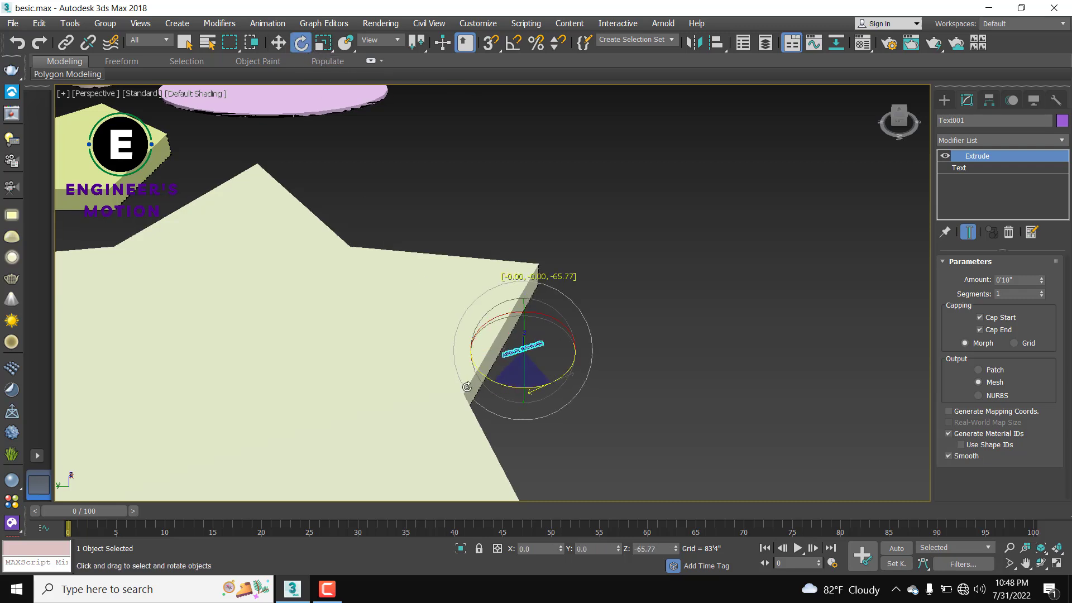
pyautogui.click(635, 345)
pyautogui.scroll(-4, 606, 349)
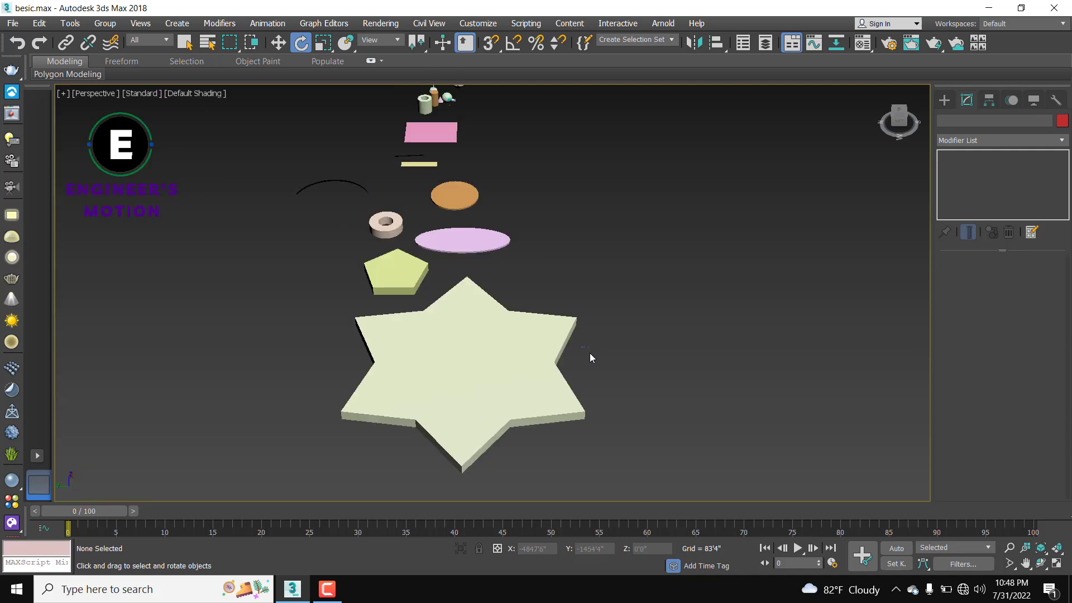
pyautogui.scroll(4, 589, 352)
pyautogui.click(570, 300)
pyautogui.scroll(-2, 589, 323)
pyautogui.keyDown('alt'); pyautogui.moveTo(589, 323); pyautogui.dragTo(651, 328, button='middle'); pyautogui.keyUp('alt')
pyautogui.scroll(-2, 638, 340)
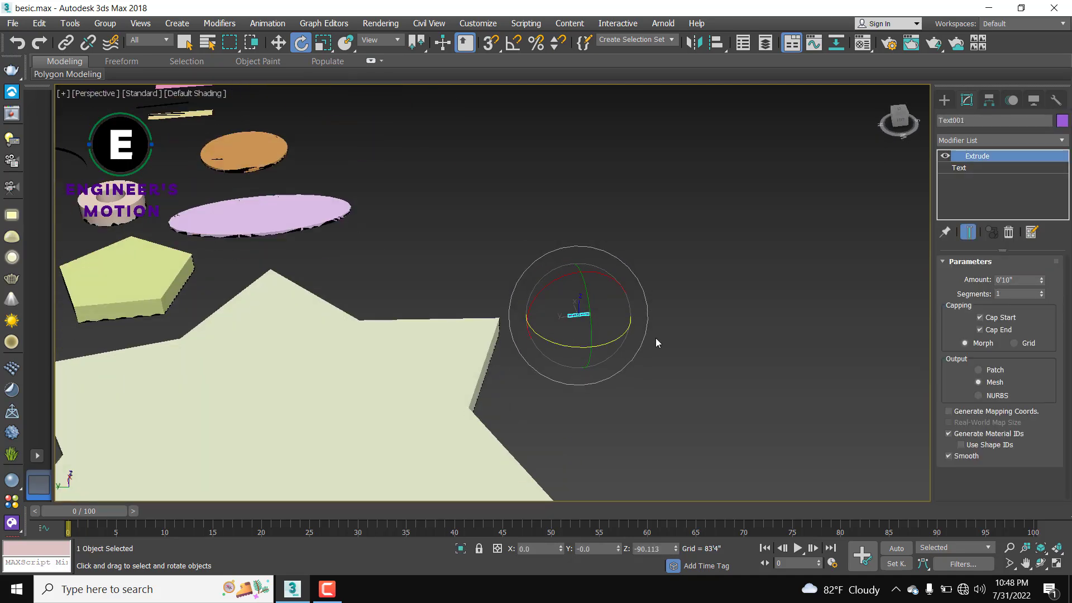
# Step: Move the text along Y to about 732'3", above the star
pyautogui.click(279, 43)
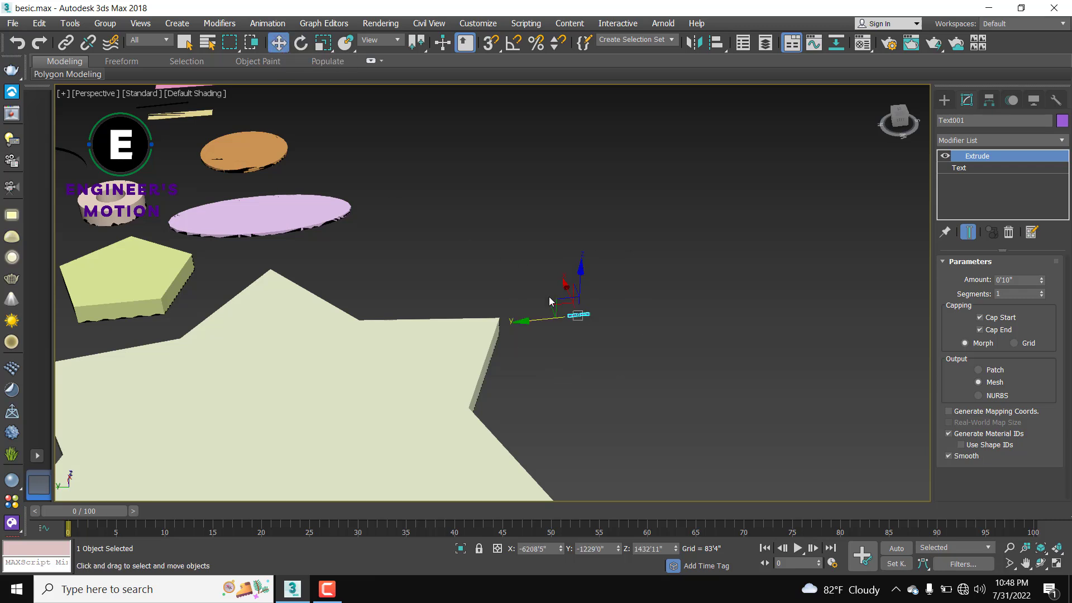
pyautogui.moveTo(537, 318); pyautogui.dragTo(302, 333)
pyautogui.moveTo(413, 309); pyautogui.dragTo(480, 374, button='middle')
pyautogui.keyDown('alt'); pyautogui.moveTo(548, 350); pyautogui.dragTo(601, 386, button='middle'); pyautogui.keyUp('alt')
pyautogui.moveTo(597, 392); pyautogui.dragTo(506, 492)
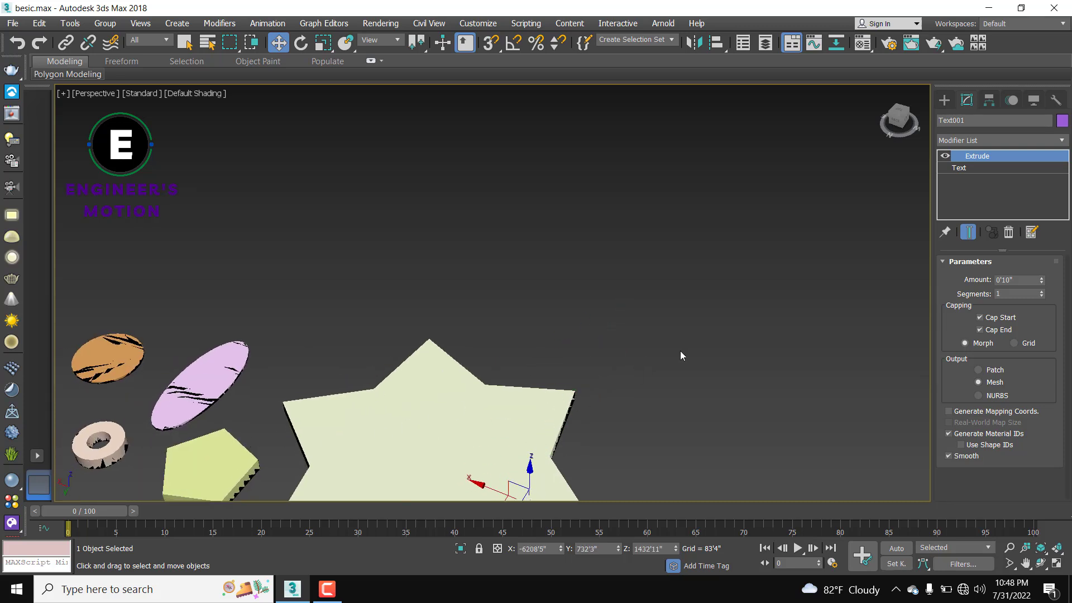
pyautogui.keyDown('alt'); pyautogui.moveTo(682, 354); pyautogui.dragTo(691, 280, button='middle'); pyautogui.keyUp('alt')
pyautogui.scroll(-3, 722, 247)
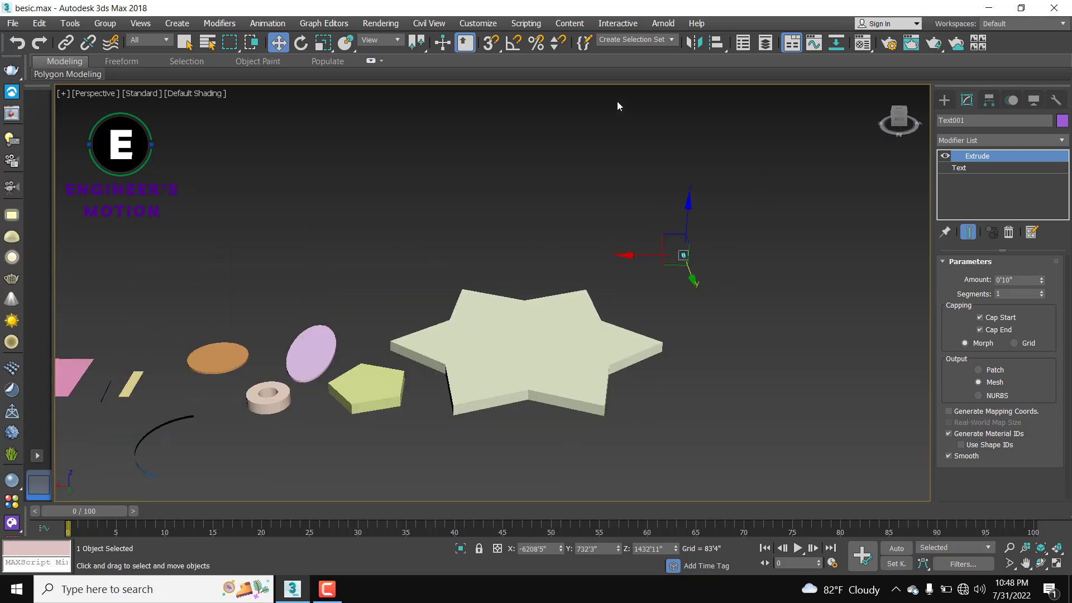
# Step: With vertex snapping on, snap the text onto a corner of the pentagon
pyautogui.click(489, 43)
pyautogui.scroll(6, 690, 257)
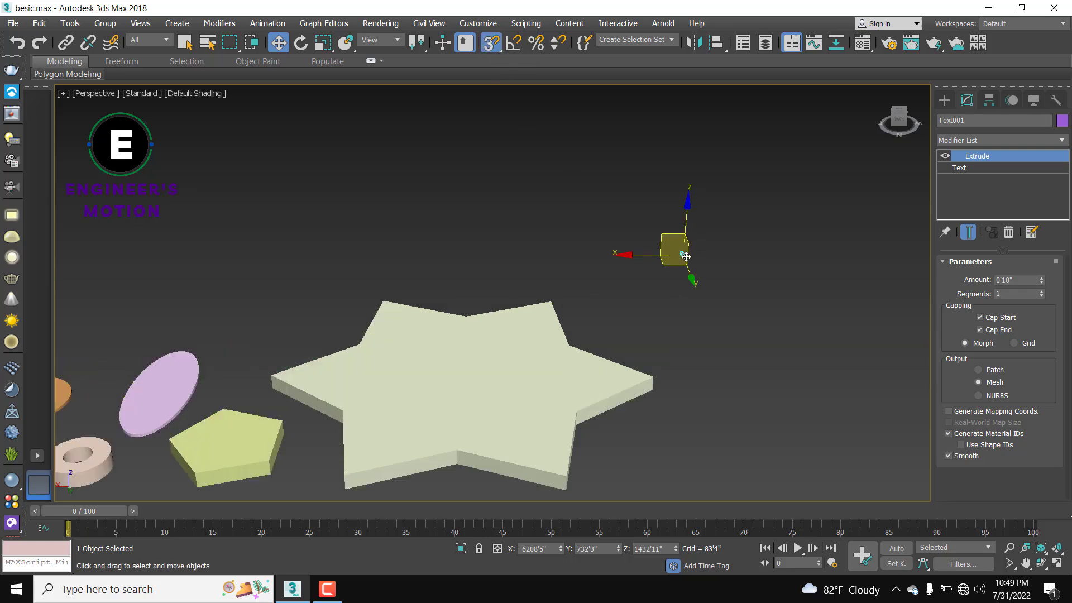
pyautogui.click(672, 268)
pyautogui.moveTo(662, 272); pyautogui.dragTo(463, 411)
pyautogui.scroll(-5, 592, 359)
pyautogui.moveTo(456, 406); pyautogui.dragTo(854, 143, button='middle')
pyautogui.moveTo(855, 142); pyautogui.dragTo(445, 373)
pyautogui.scroll(5, 443, 397)
pyautogui.scroll(5, 444, 373)
pyautogui.scroll(-2, 391, 365)
pyautogui.moveTo(502, 368); pyautogui.dragTo(732, 412, button='middle')
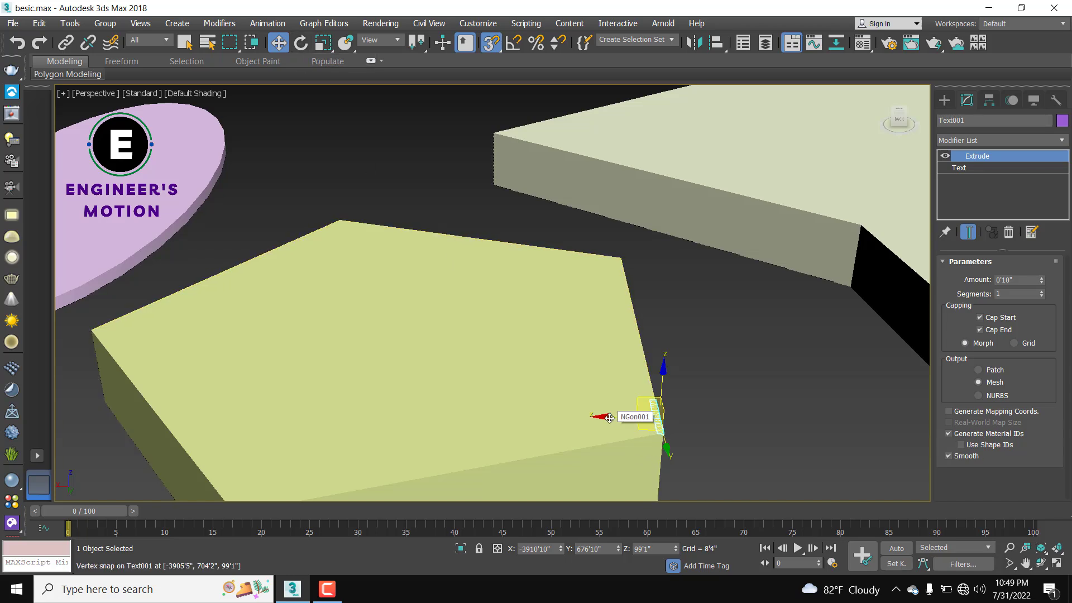
# Step: Turn snaps off and centre the text on the pentagon's top face at Z 101'9"
pyautogui.press('s')
pyautogui.moveTo(602, 414); pyautogui.dragTo(362, 321)
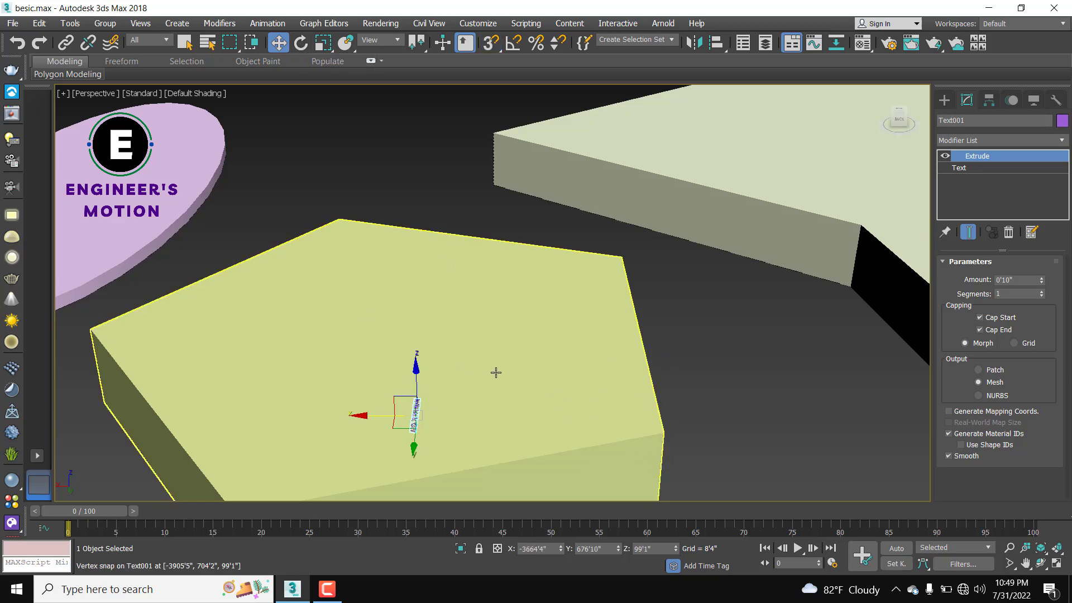
pyautogui.keyDown('alt'); pyautogui.moveTo(495, 373); pyautogui.dragTo(441, 390, button='middle'); pyautogui.keyUp('alt')
pyautogui.moveTo(365, 447); pyautogui.dragTo(567, 371)
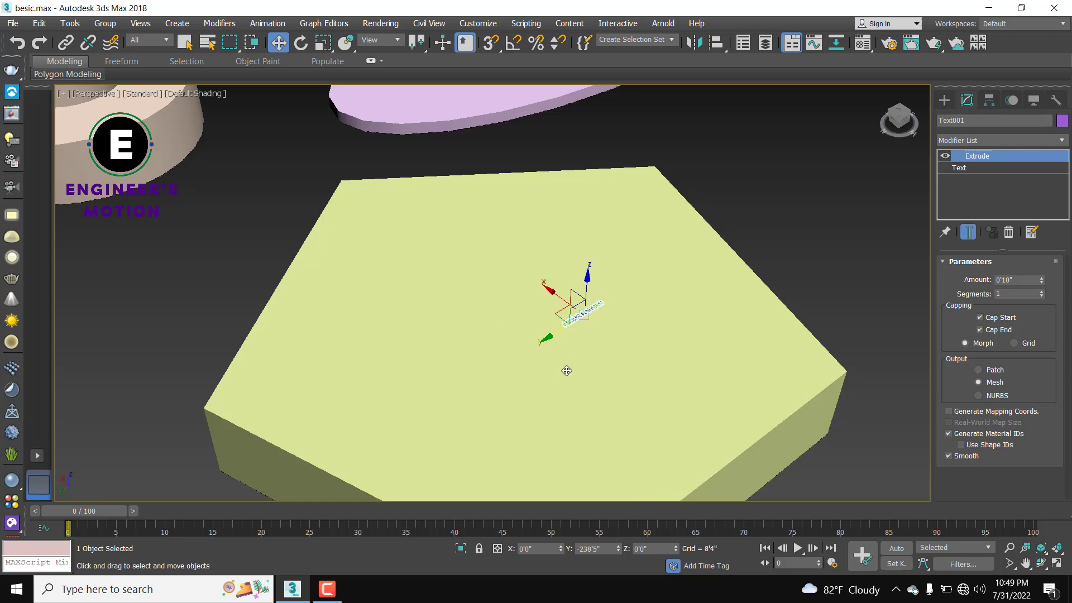
pyautogui.scroll(6, 565, 370)
pyautogui.scroll(5, 590, 313)
pyautogui.scroll(-6, 589, 311)
pyautogui.keyDown('alt'); pyautogui.moveTo(590, 311); pyautogui.dragTo(583, 256, button='middle'); pyautogui.keyUp('alt')
pyautogui.moveTo(579, 256); pyautogui.dragTo(579, 250)
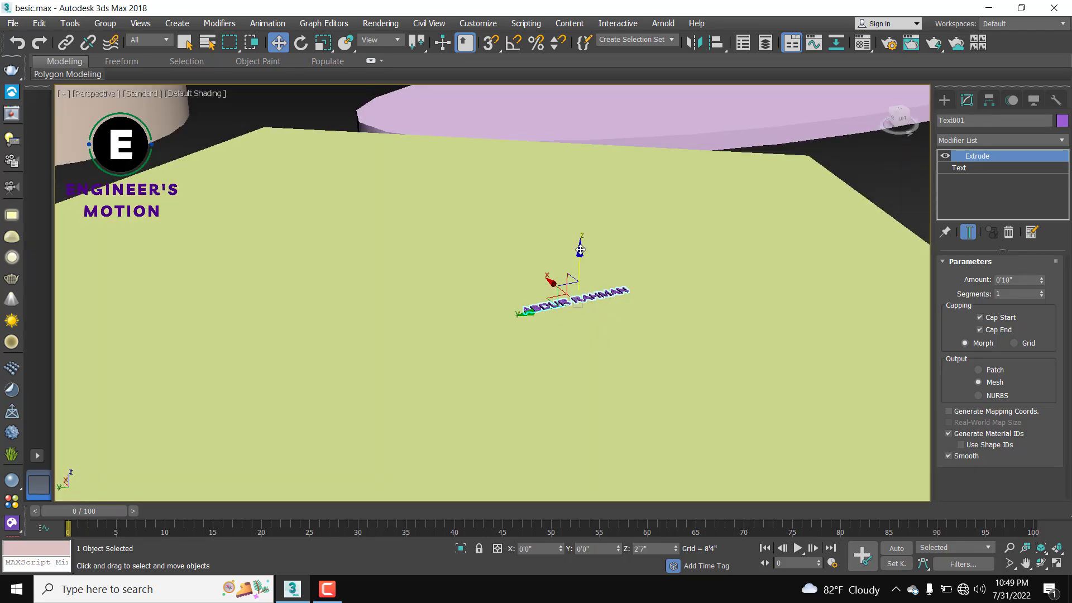
pyautogui.keyDown('alt'); pyautogui.moveTo(606, 302); pyautogui.dragTo(580, 334, button='middle'); pyautogui.keyUp('alt')
pyautogui.scroll(-4, 639, 348)
pyautogui.scroll(2, 630, 338)
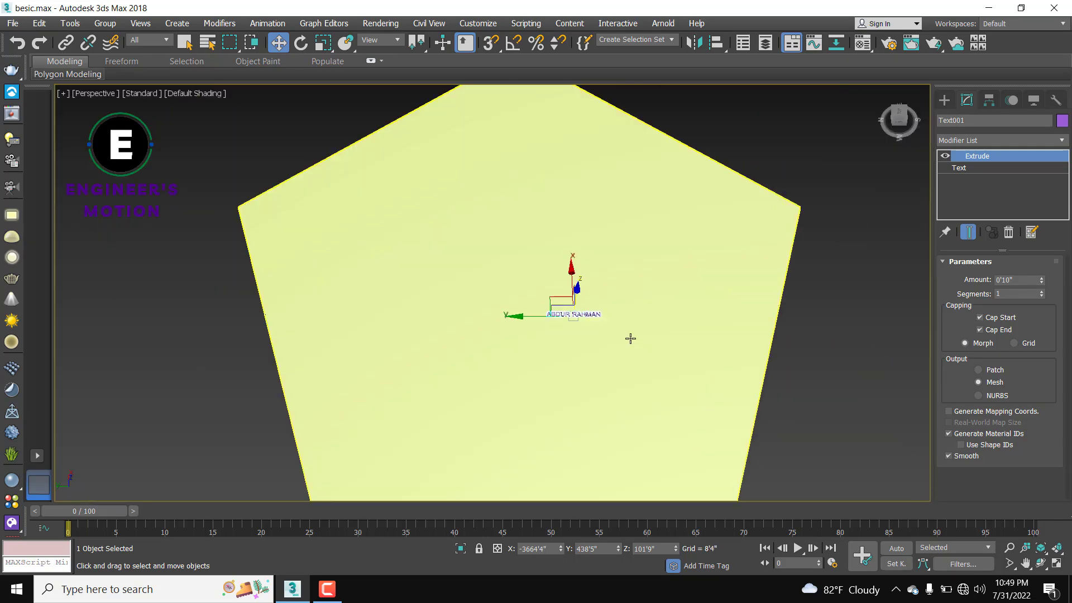
pyautogui.moveTo(533, 316); pyautogui.dragTo(482, 316)
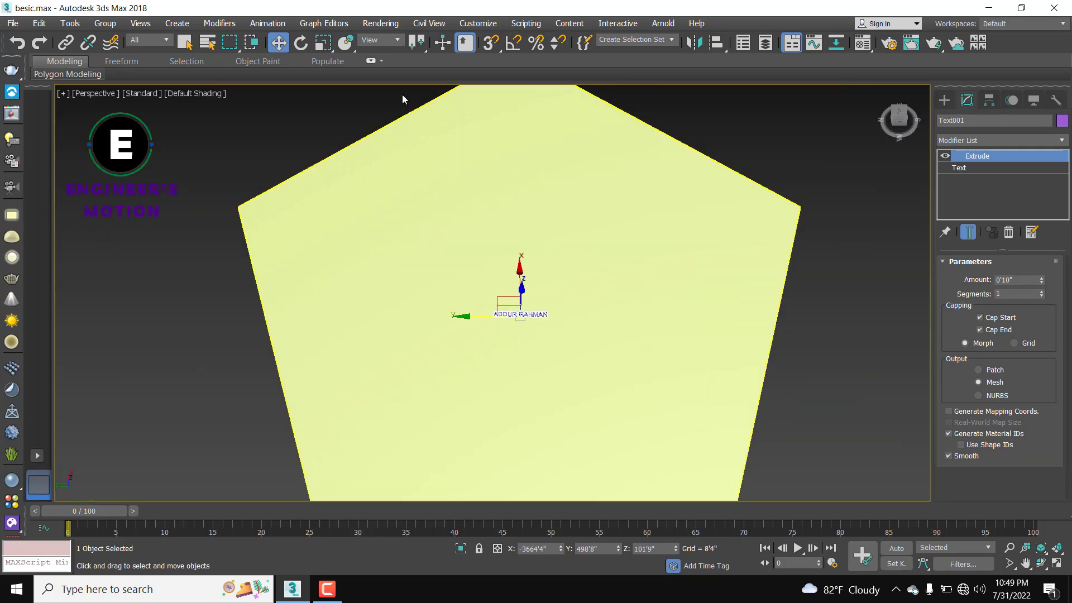
pyautogui.click(323, 46)
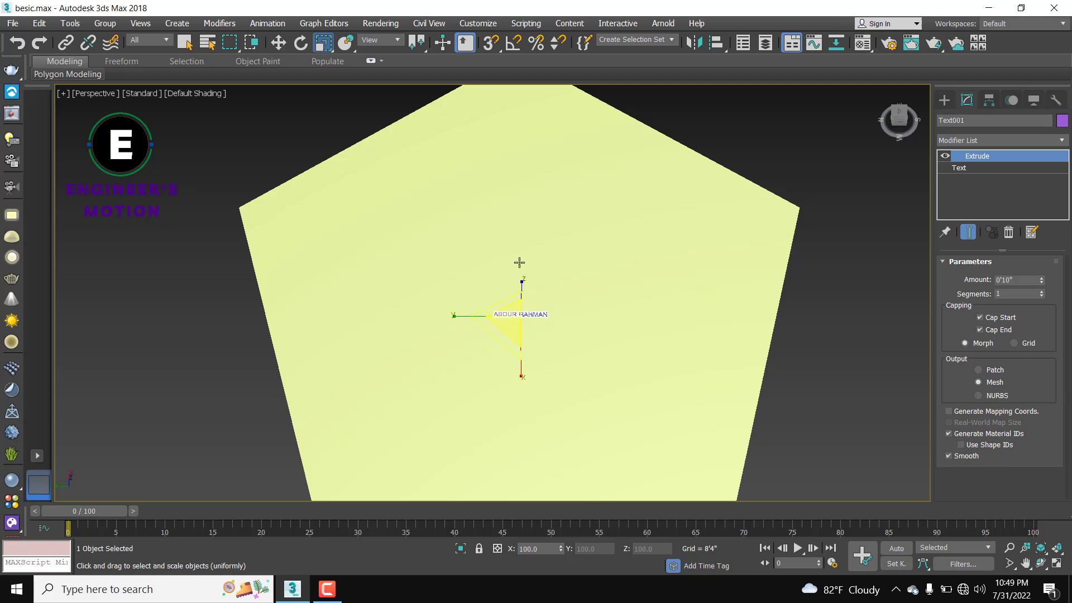
pyautogui.moveTo(520, 313); pyautogui.dragTo(419, 20)
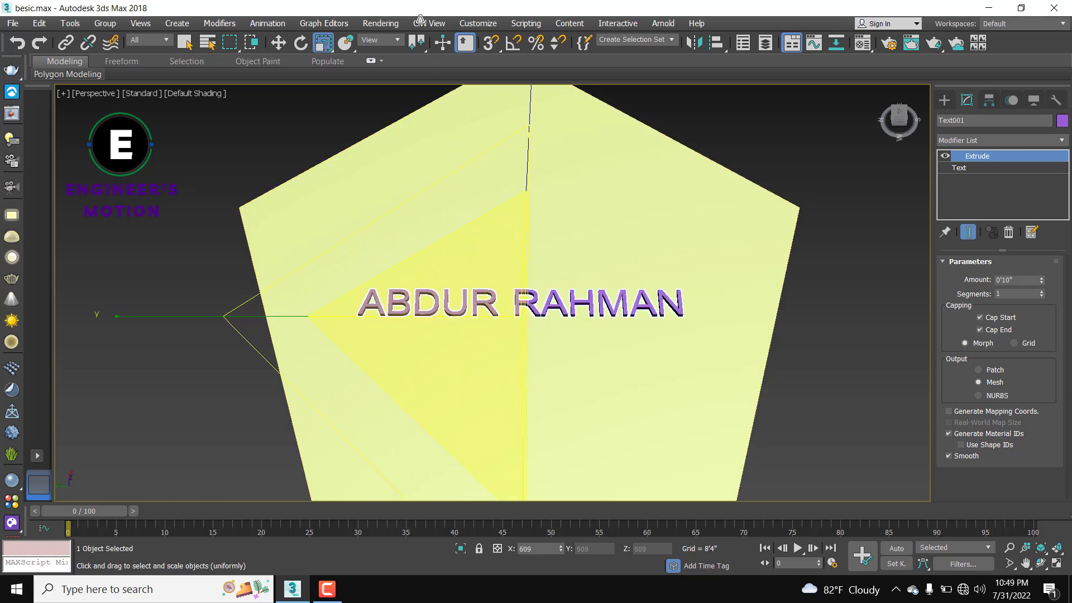
pyautogui.scroll(-2, 834, 414)
pyautogui.click(838, 412)
# Step: Reframe the view on the pentagon, reselect the text to check it, then clear the selection
pyautogui.scroll(-2, 867, 413)
pyautogui.moveTo(867, 413); pyautogui.dragTo(725, 366, button='middle')
pyautogui.scroll(-2, 726, 379)
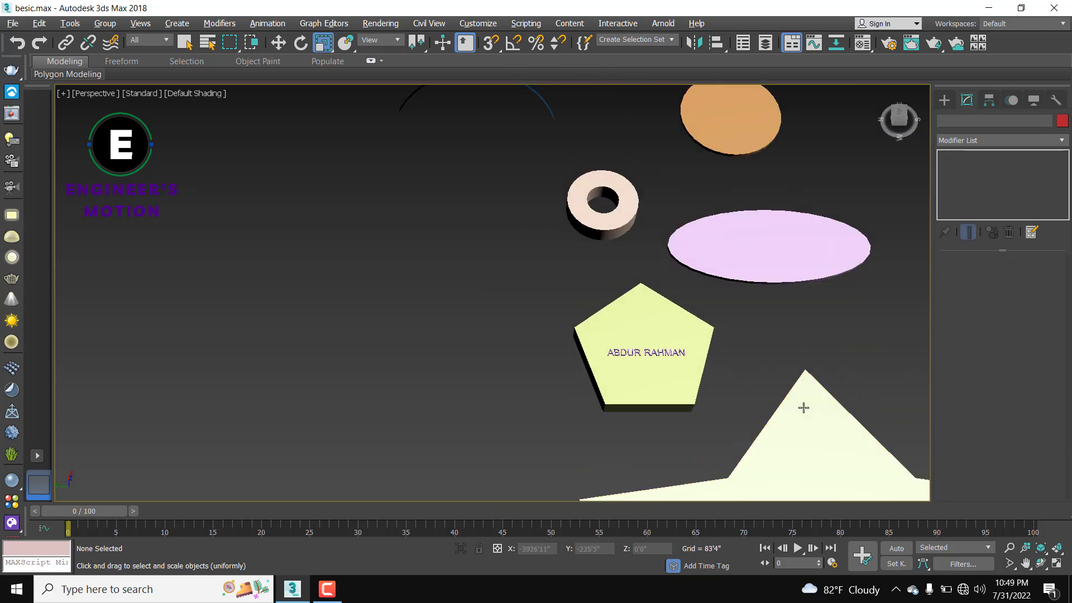
pyautogui.keyDown('alt'); pyautogui.moveTo(804, 407); pyautogui.dragTo(810, 441, button='middle'); pyautogui.keyUp('alt')
pyautogui.moveTo(752, 387); pyautogui.dragTo(696, 267, button='middle')
pyautogui.scroll(4, 637, 314)
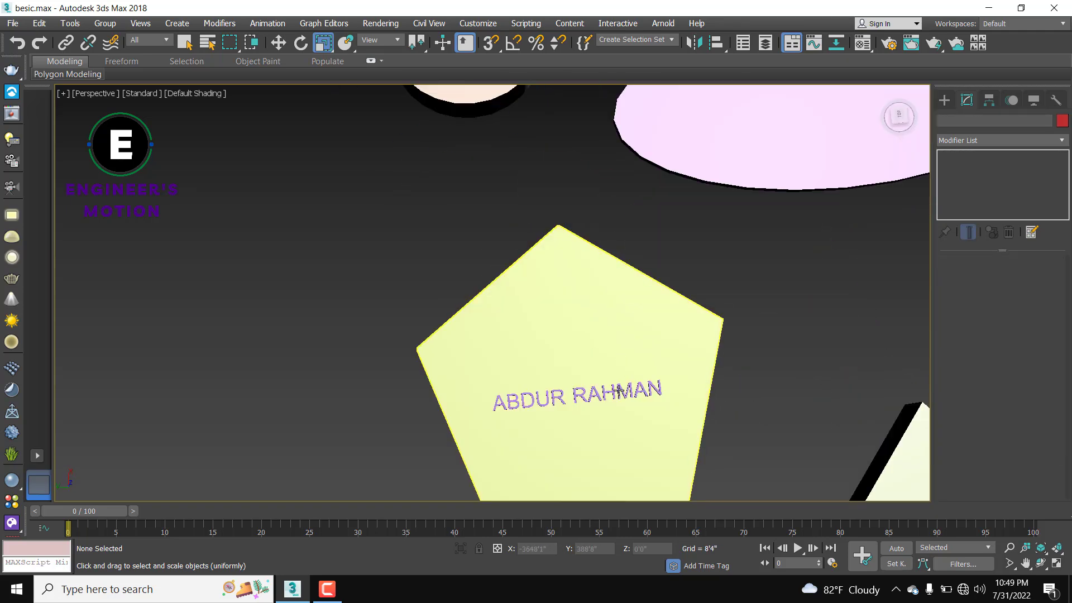
pyautogui.click(619, 392)
pyautogui.scroll(-2, 619, 392)
pyautogui.moveTo(698, 332); pyautogui.dragTo(600, 270, button='middle')
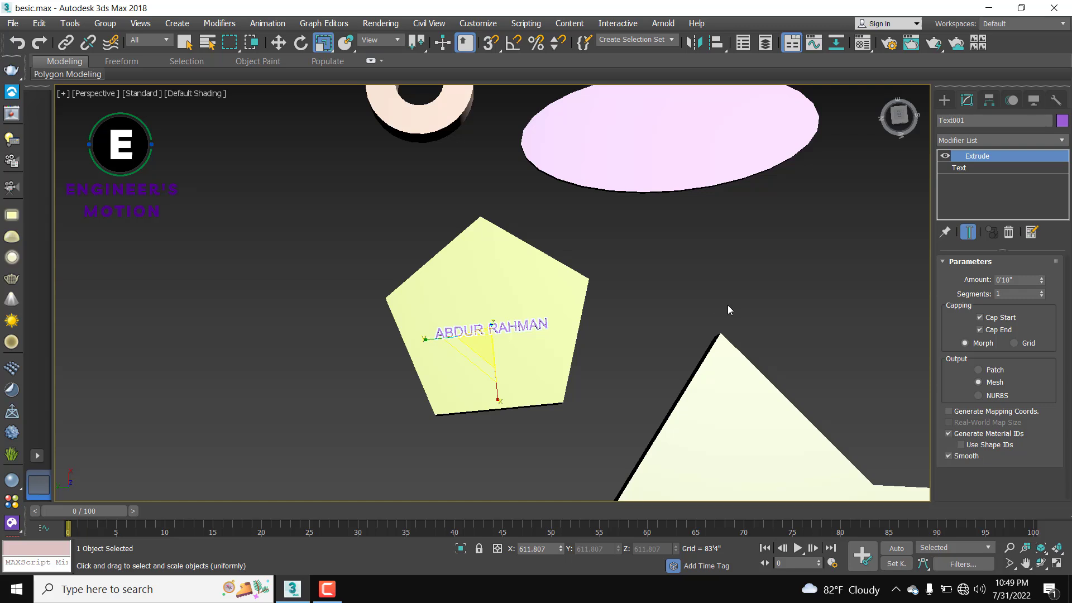
pyautogui.scroll(-4, 716, 307)
pyautogui.click(793, 273)
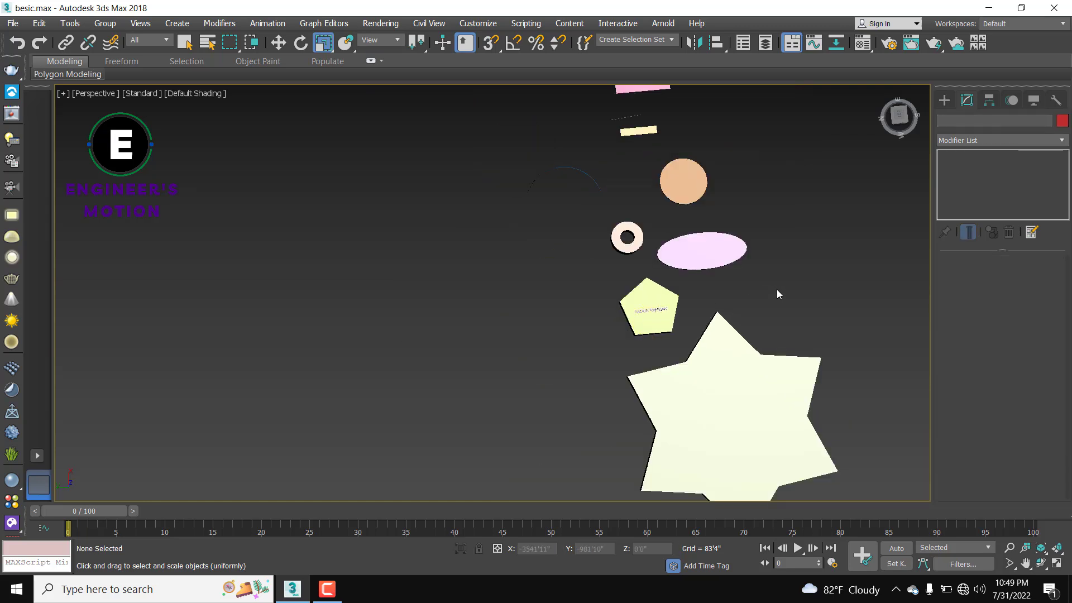
pyautogui.moveTo(704, 263); pyautogui.dragTo(669, 252, button='middle')
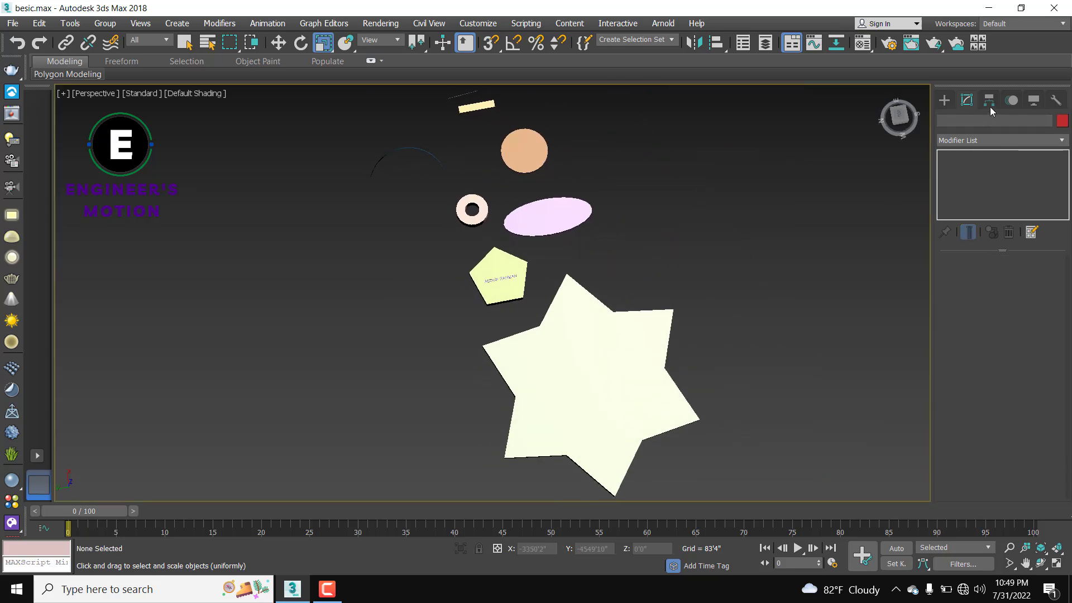
# Step: Draw a helix spline beside the other shapes, setting its radius and height
pyautogui.click(944, 100)
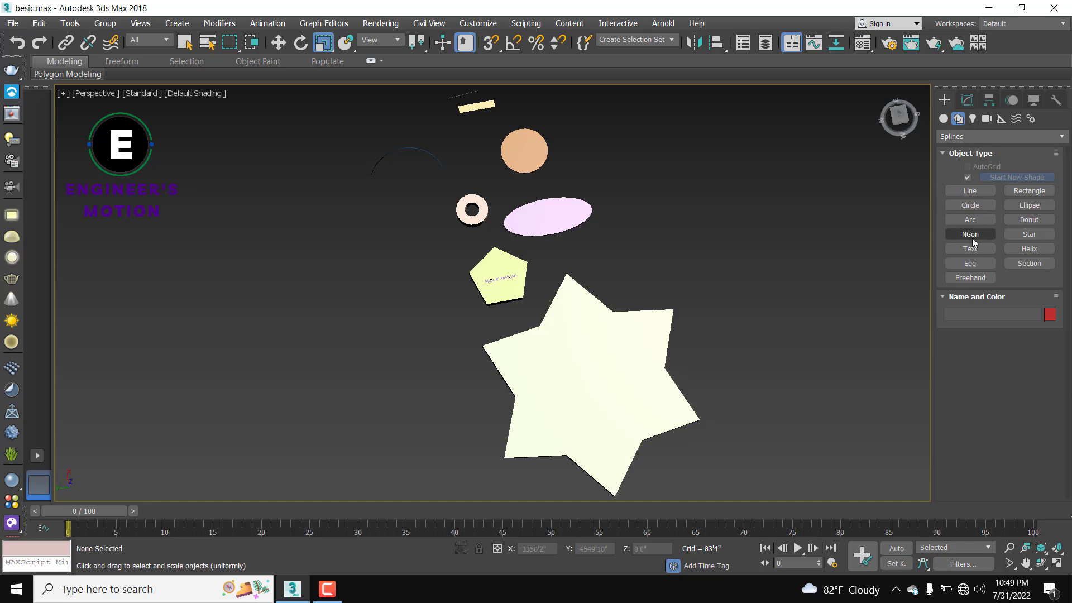
pyautogui.click(1040, 249)
pyautogui.moveTo(819, 285); pyautogui.dragTo(672, 237, button='middle')
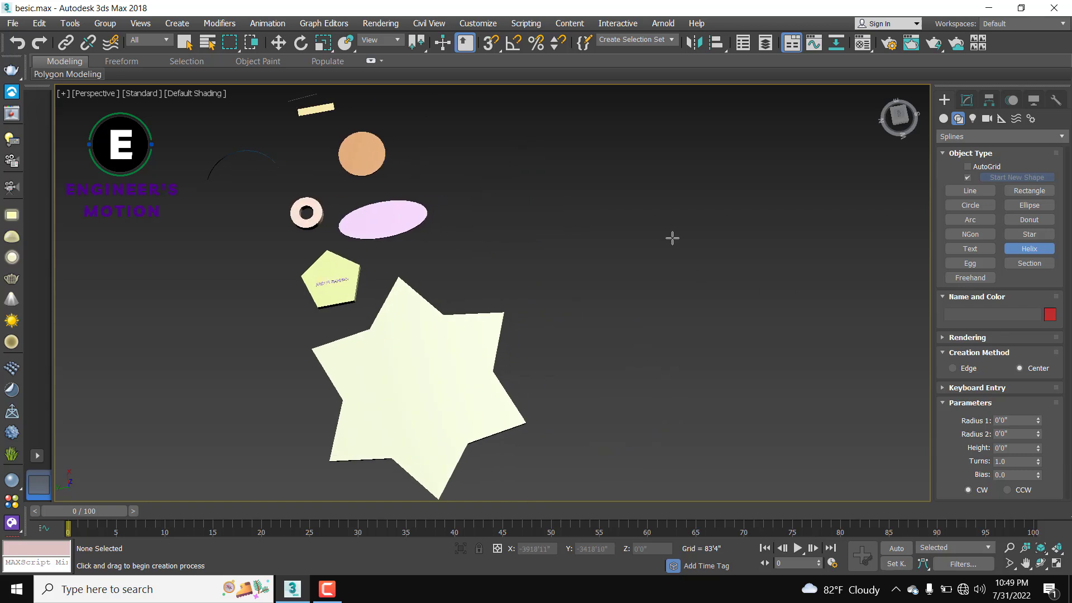
pyautogui.moveTo(701, 230); pyautogui.dragTo(680, 289)
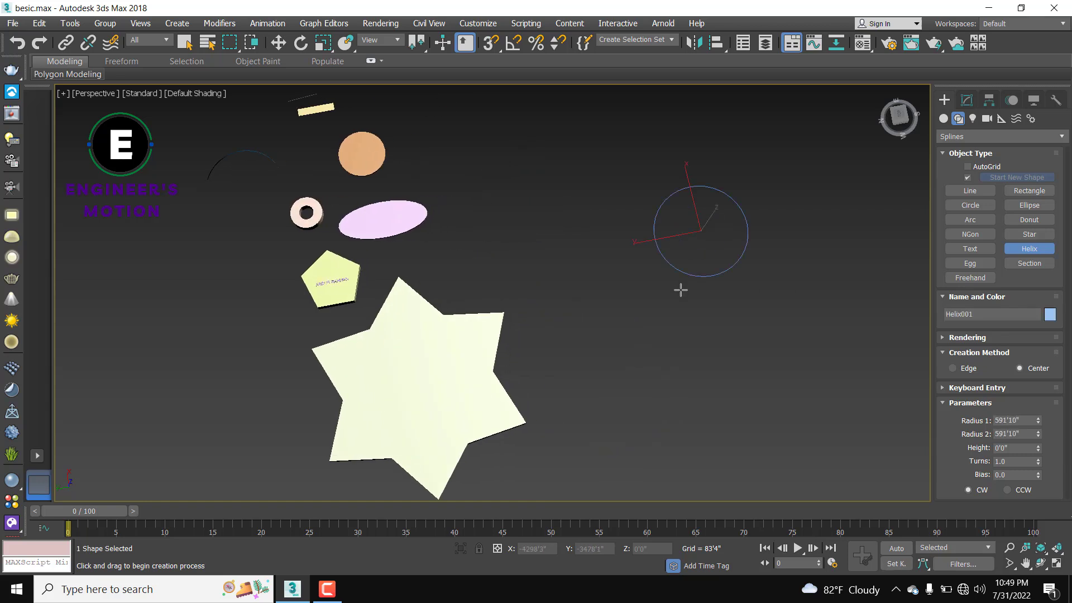
pyautogui.click(740, 108)
pyautogui.moveTo(736, 164); pyautogui.dragTo(582, 166, button='middle')
pyautogui.scroll(-3, 548, 251)
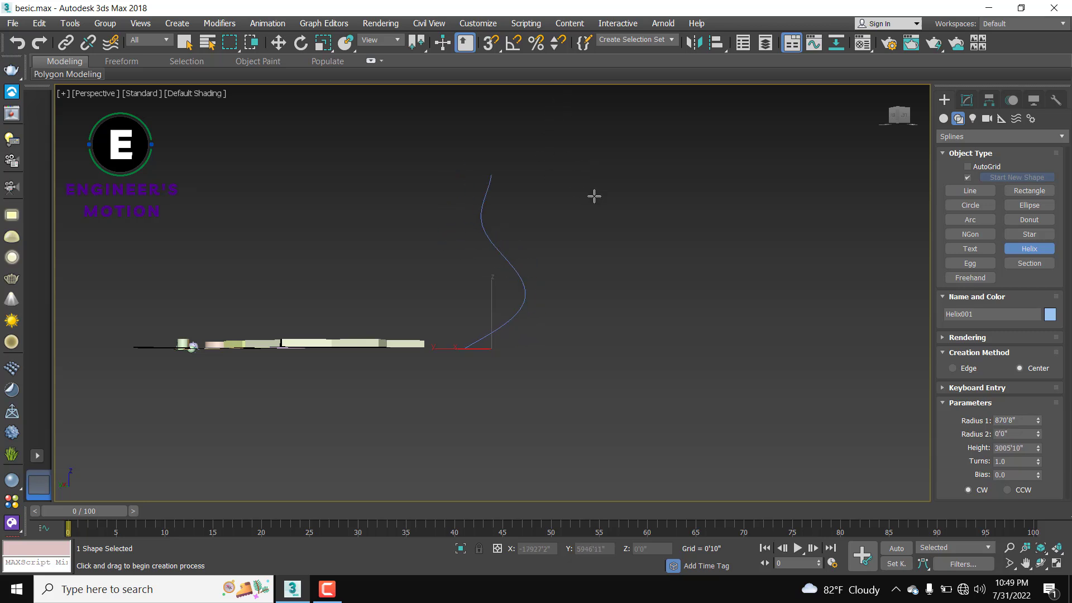
pyautogui.keyDown('alt'); pyautogui.moveTo(555, 280); pyautogui.dragTo(759, 258, button='middle'); pyautogui.keyUp('alt')
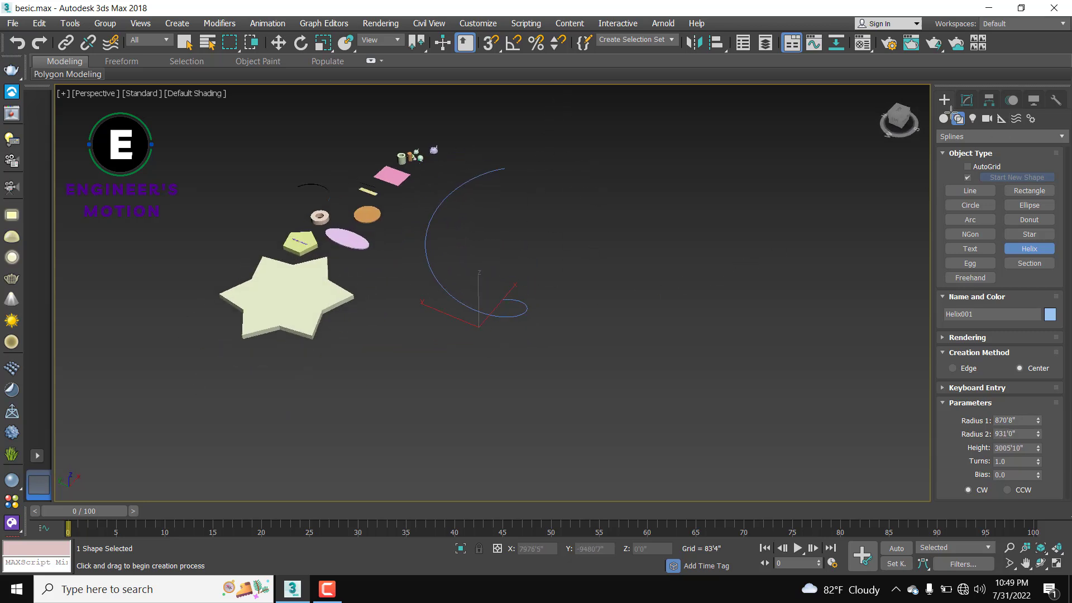
# Step: Apply an Extrude modifier to the helix with an amount of 100'0"
pyautogui.press('r')
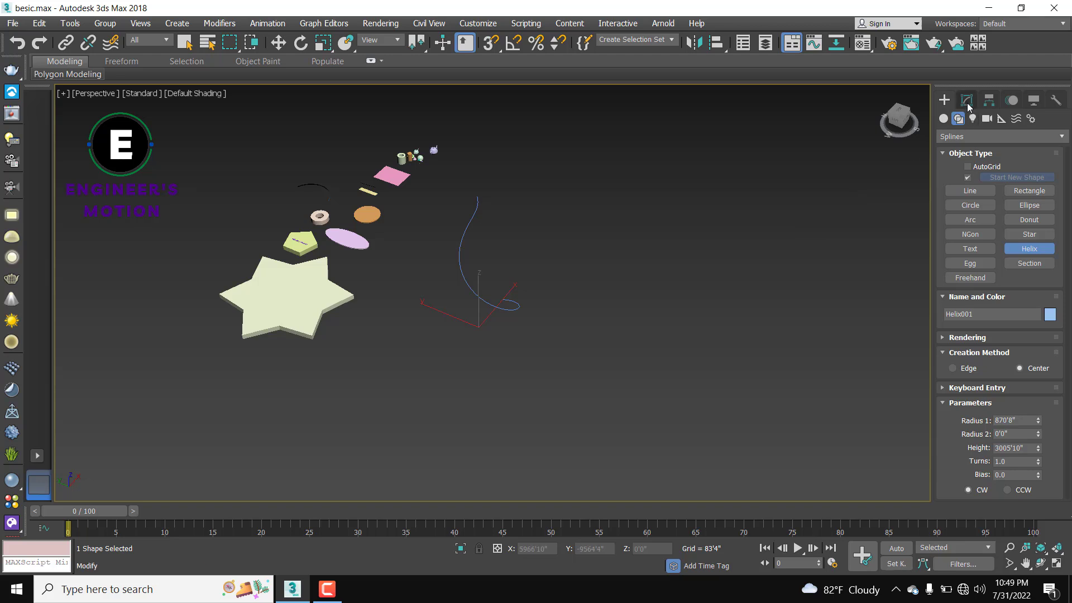
pyautogui.click(967, 100)
pyautogui.click(967, 137)
pyautogui.write('ex')
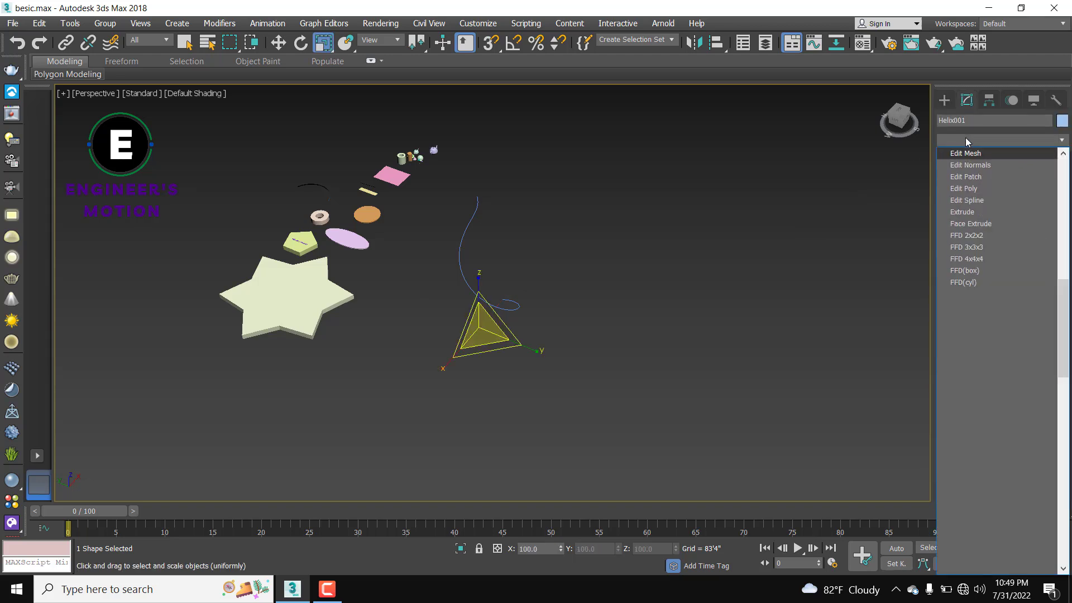
pyautogui.click(965, 154)
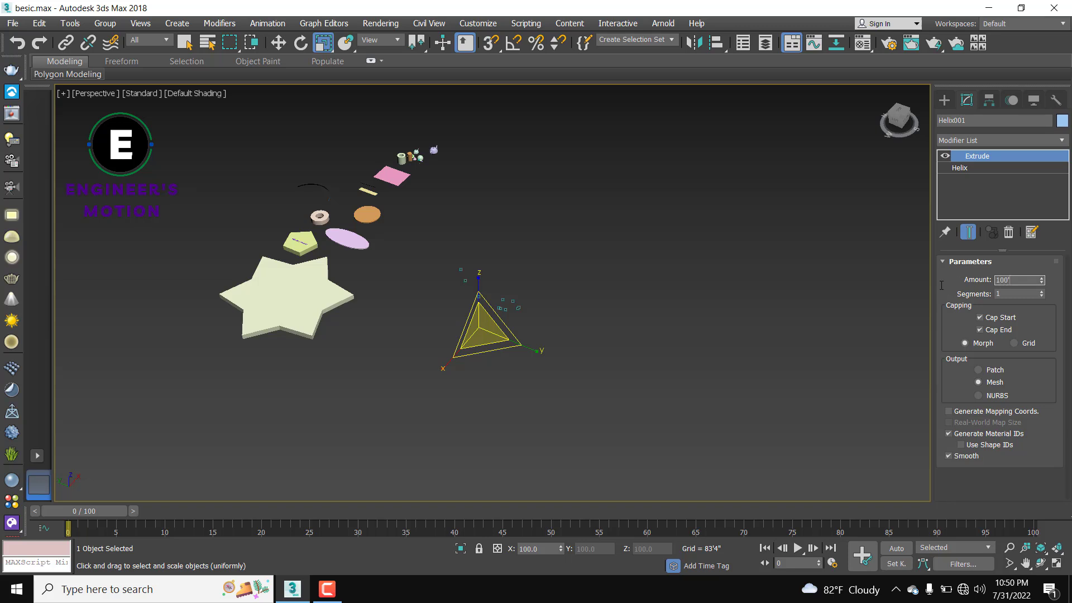
pyautogui.write("100'")
pyautogui.press('Return')
# Step: Orbit around the scene to view the spiral ribbon and clear the selection
pyautogui.keyDown('alt'); pyautogui.moveTo(337, 185); pyautogui.dragTo(196, 187, button='middle'); pyautogui.keyUp('alt')
pyautogui.scroll(-5, 467, 287)
pyautogui.keyDown('alt'); pyautogui.moveTo(517, 313); pyautogui.dragTo(666, 315, button='middle'); pyautogui.keyUp('alt')
pyautogui.click(668, 309)
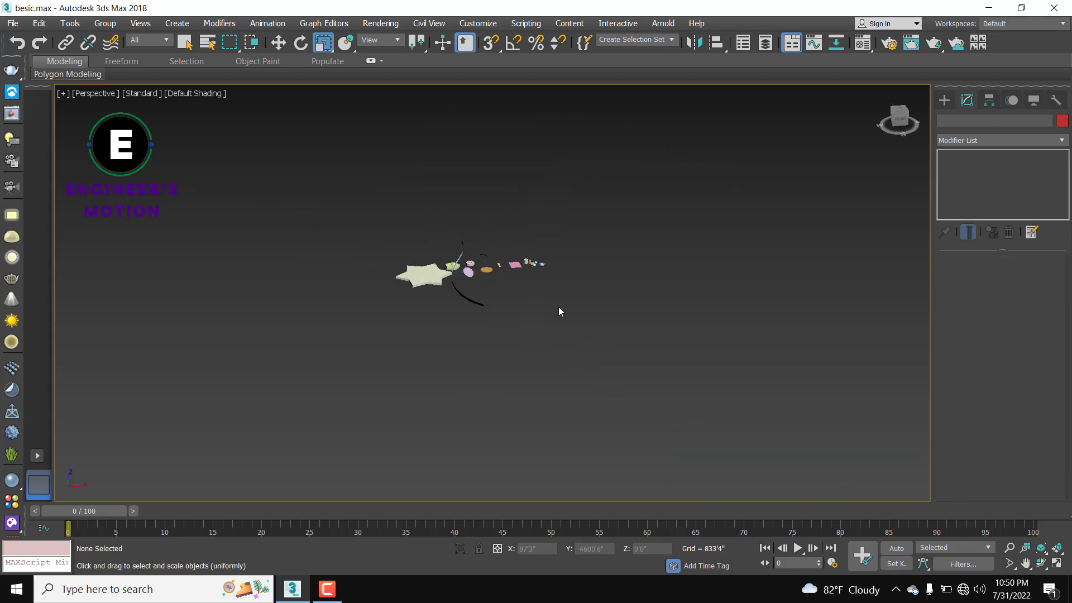
pyautogui.keyDown('alt'); pyautogui.moveTo(560, 308); pyautogui.dragTo(657, 303, button='middle'); pyautogui.keyUp('alt')
pyautogui.scroll(5, 565, 314)
pyautogui.scroll(-4, 565, 314)
pyautogui.click(949, 100)
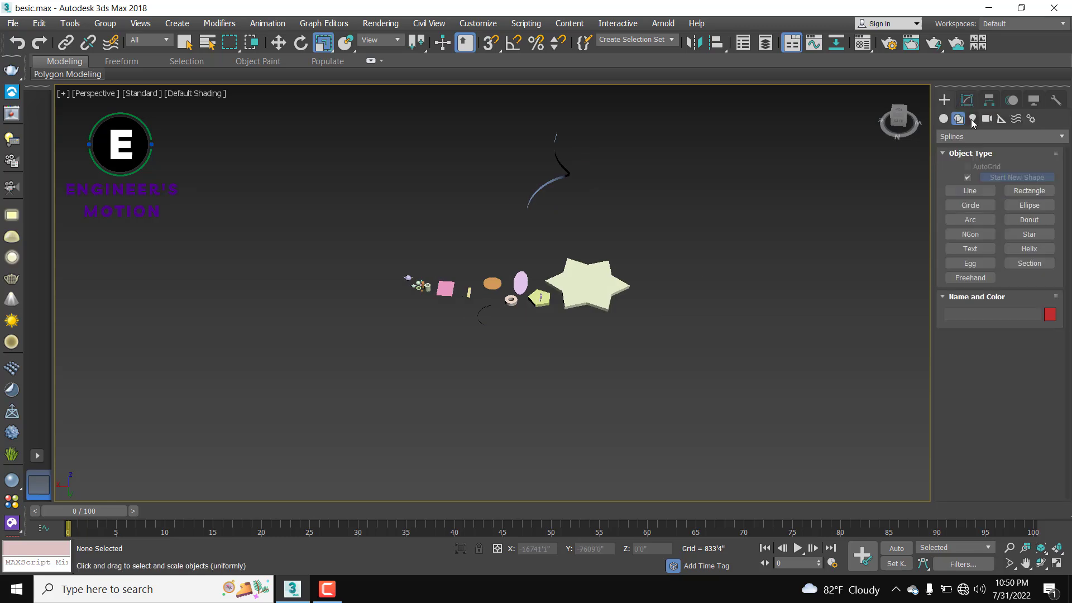
# Step: Draw a new egg spline outline below the existing shapes
pyautogui.click(971, 263)
pyautogui.scroll(5, 598, 332)
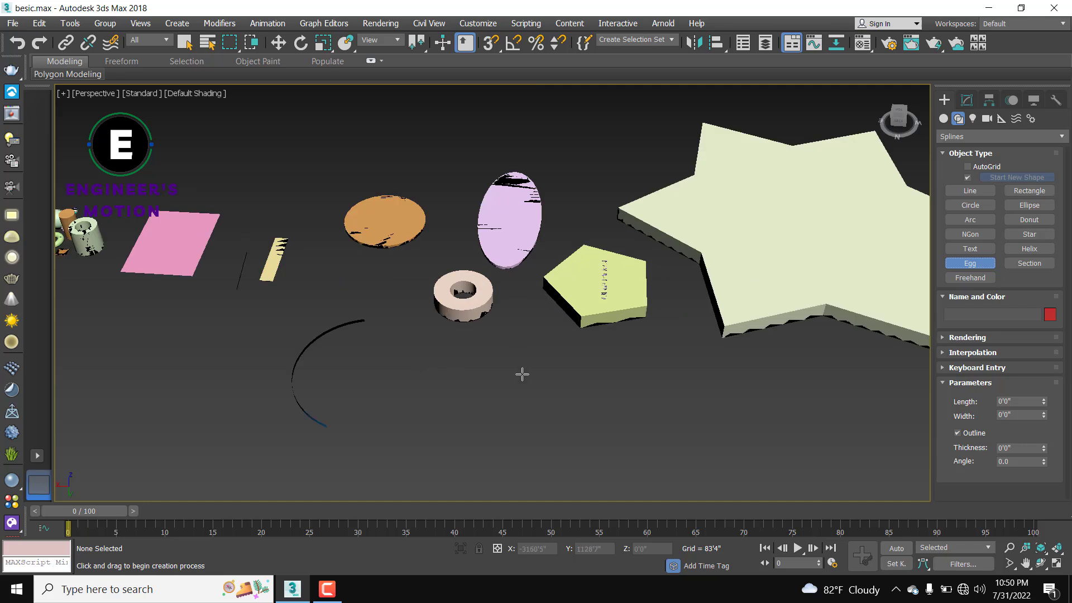
pyautogui.moveTo(538, 384); pyautogui.dragTo(554, 330, button='middle')
pyautogui.moveTo(542, 309); pyautogui.dragTo(545, 386)
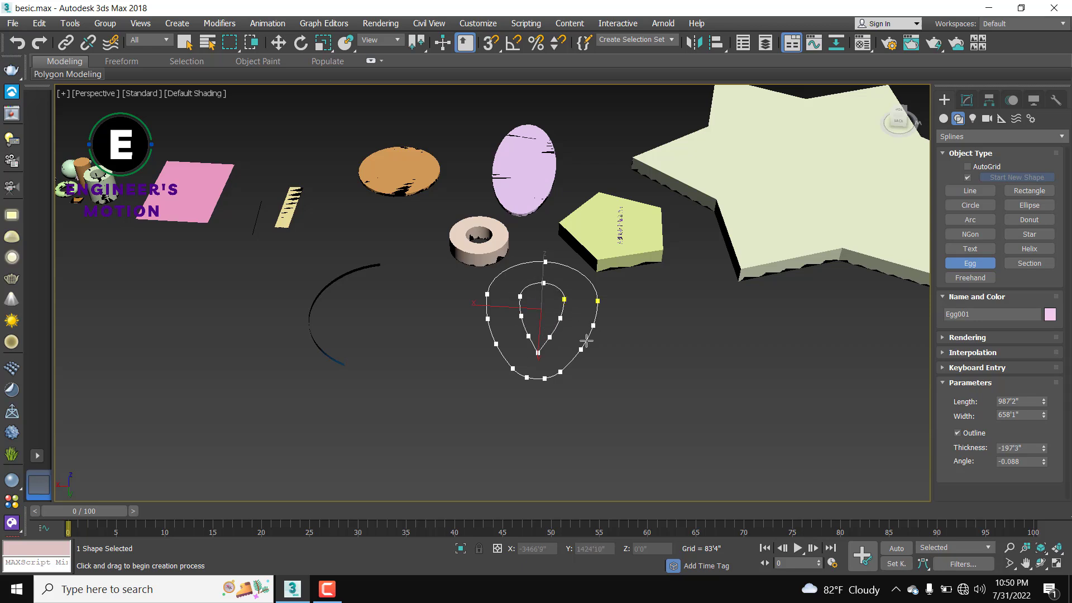
pyautogui.click(743, 336)
# Step: Extrude the egg outline 100'0" into a pink solid egg
pyautogui.press('r')
pyautogui.click(967, 100)
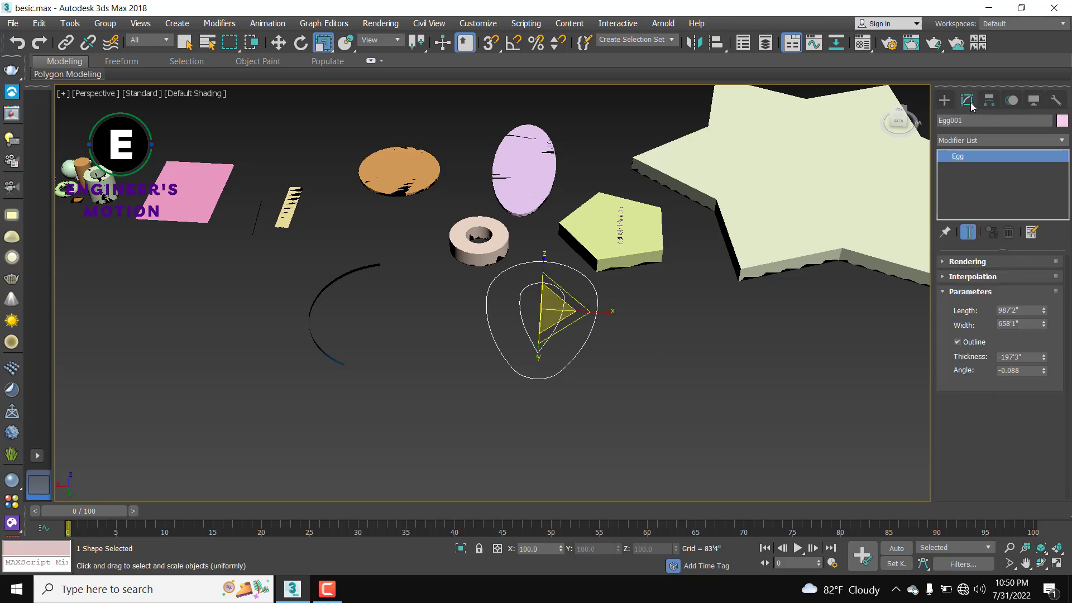
pyautogui.click(969, 138)
pyautogui.write('ex')
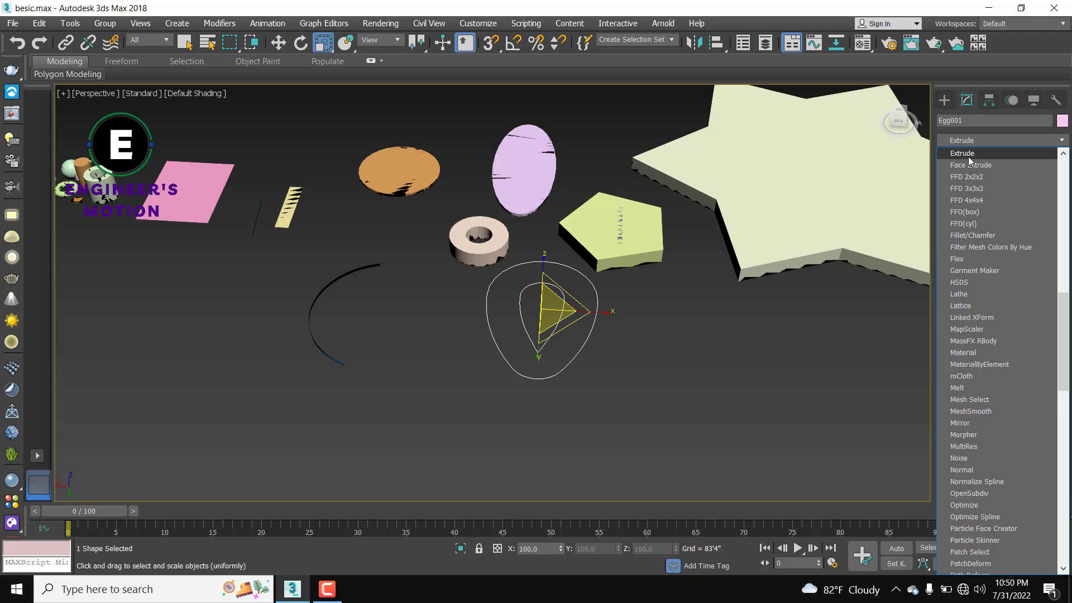
pyautogui.click(969, 156)
pyautogui.moveTo(623, 378)
pyautogui.keyDown('alt'); pyautogui.mouseDown(button='middle')
pyautogui.moveTo(641, 320)
pyautogui.moveTo(626, 377)
pyautogui.moveTo(618, 368)
pyautogui.mouseUp(button='middle'); pyautogui.keyUp('alt')
pyautogui.scroll(-3, 618, 368)
pyautogui.keyDown('alt'); pyautogui.moveTo(696, 366); pyautogui.dragTo(679, 361, button='middle'); pyautogui.keyUp('alt')
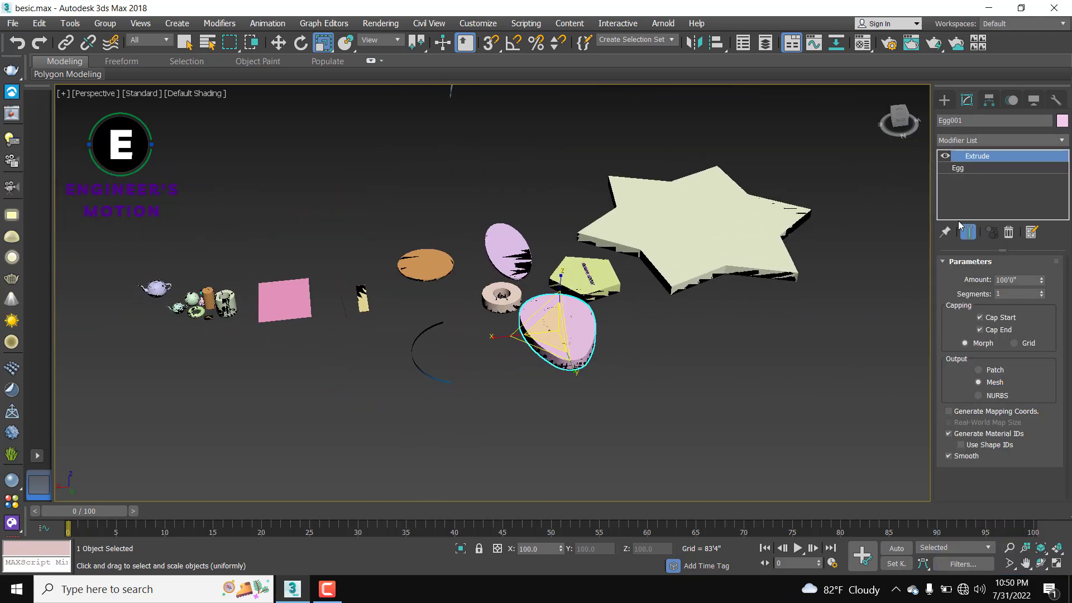
pyautogui.click(944, 100)
pyautogui.click(1039, 263)
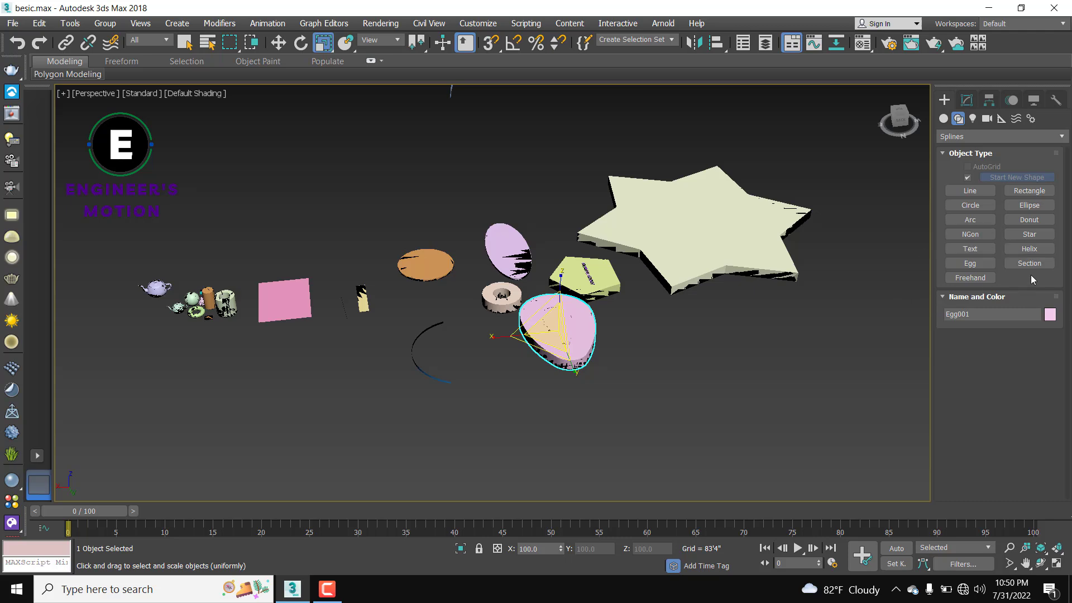
# Step: Drag out a section plane across the scene and select it
pyautogui.moveTo(791, 358); pyautogui.dragTo(815, 345)
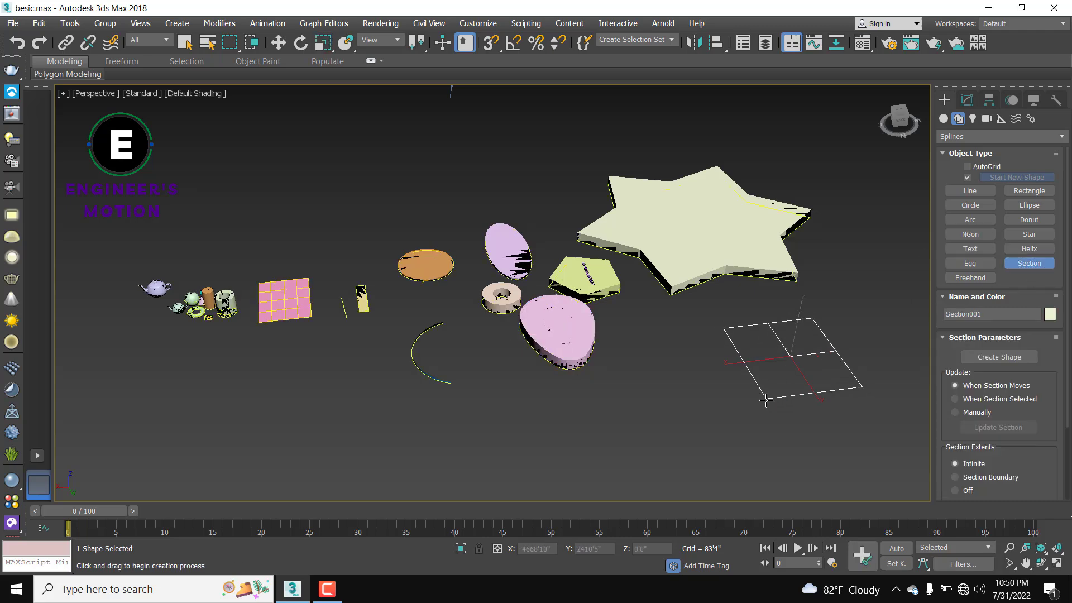
pyautogui.moveTo(838, 337); pyautogui.dragTo(698, 362, button='middle')
pyautogui.scroll(5, 698, 361)
pyautogui.scroll(-5, 674, 267)
pyautogui.press('r')
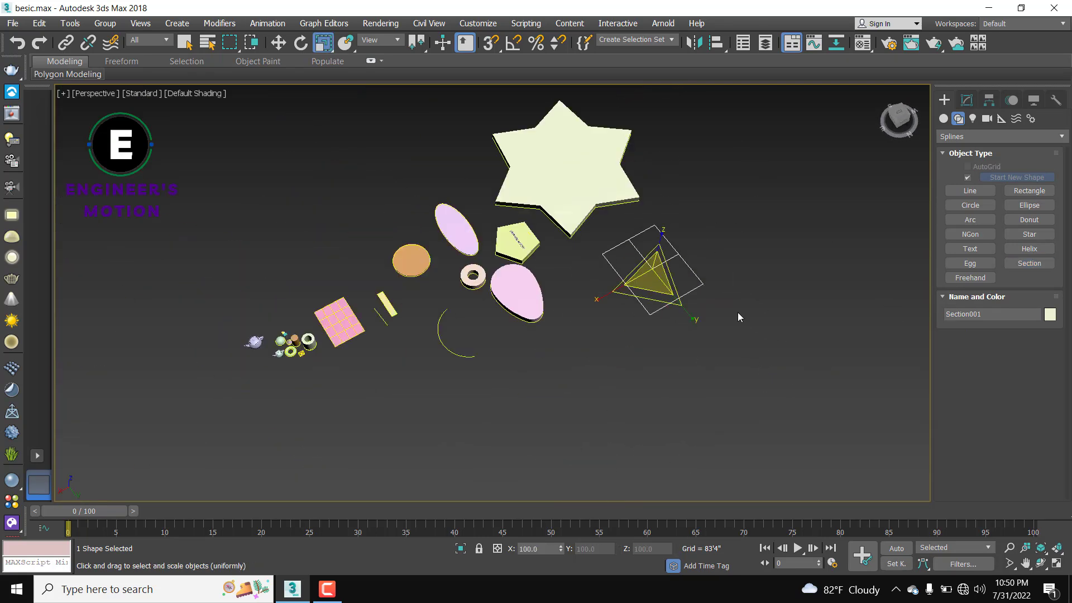
pyautogui.click(718, 298)
pyautogui.scroll(2, 640, 276)
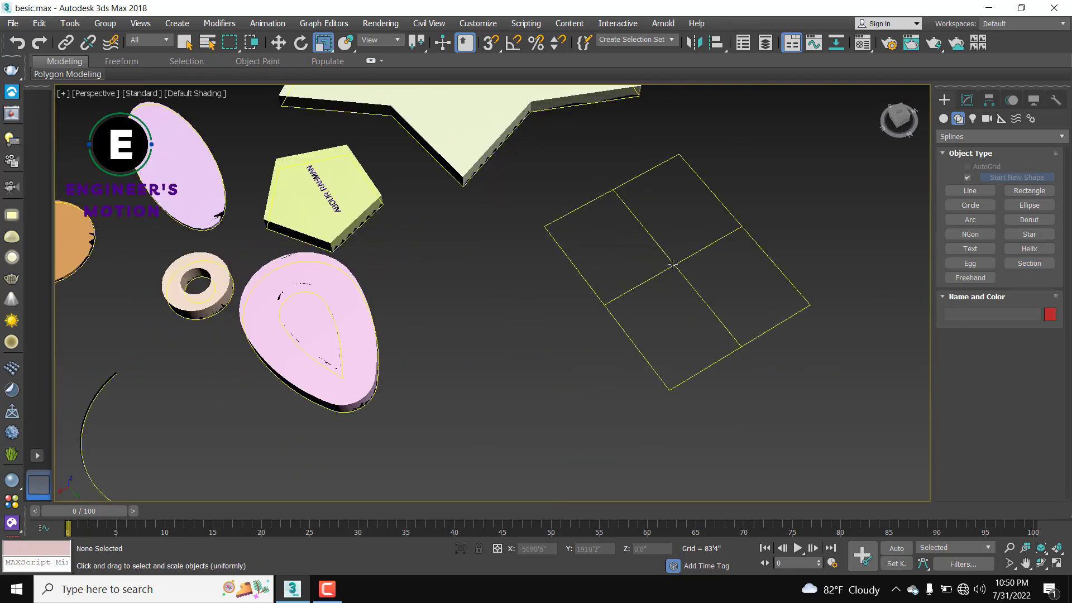
pyautogui.click(673, 264)
pyautogui.scroll(-3, 673, 264)
# Step: Apply an Extrude modifier to the section shape with an amount of 200
pyautogui.click(967, 100)
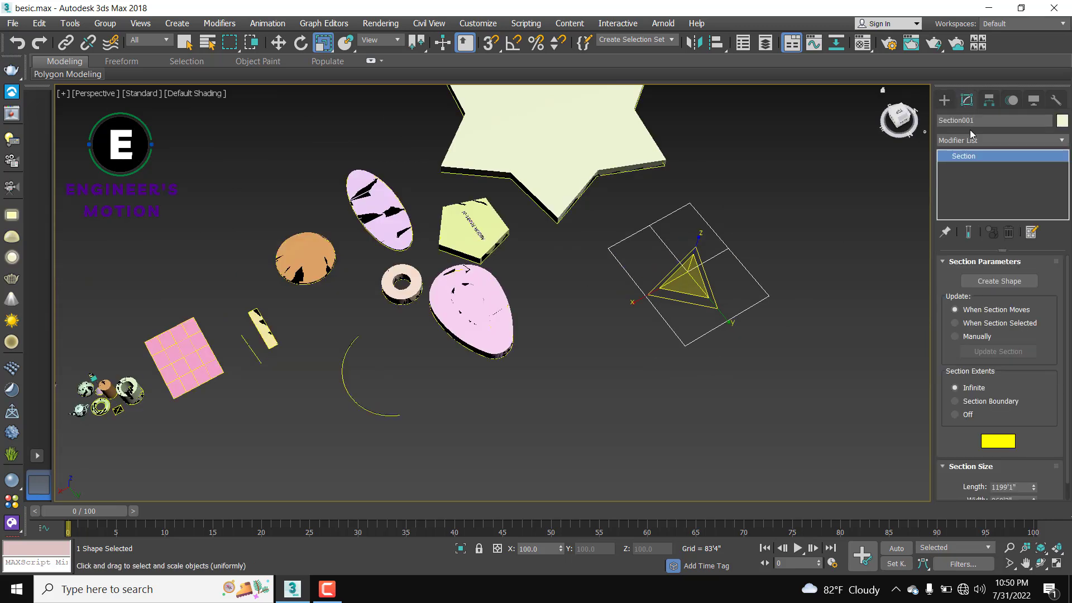
pyautogui.click(970, 140)
pyautogui.write('ex')
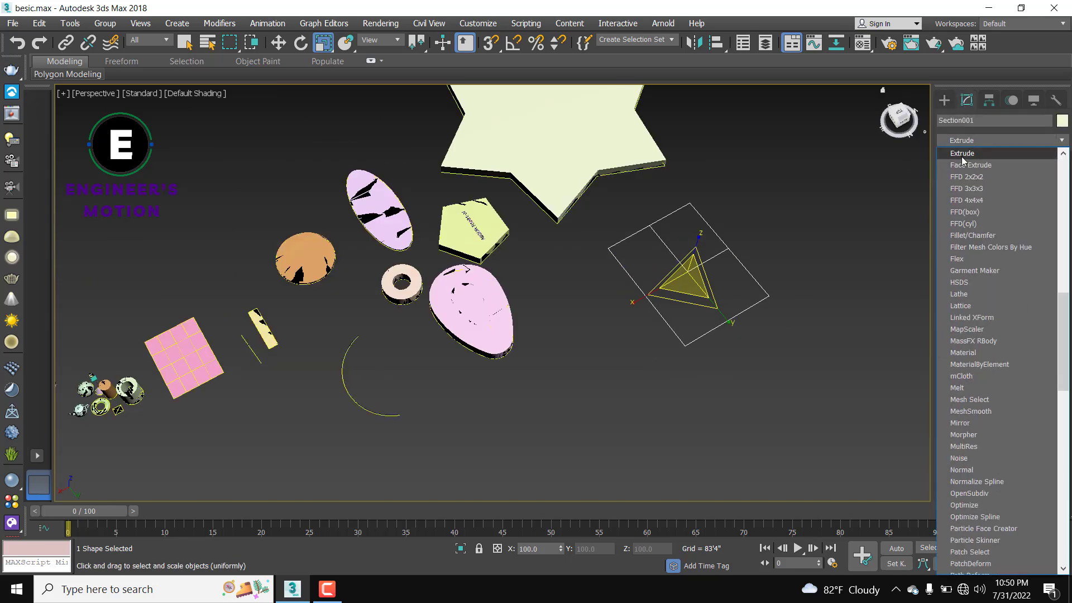
pyautogui.click(962, 155)
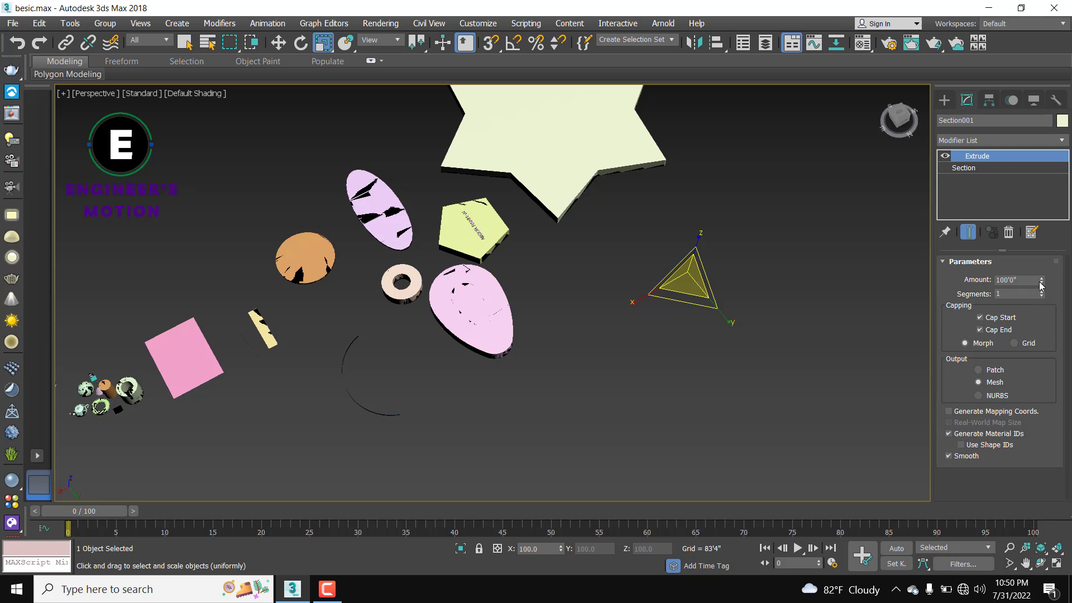
pyautogui.write('200')
pyautogui.scroll(-4, 823, 274)
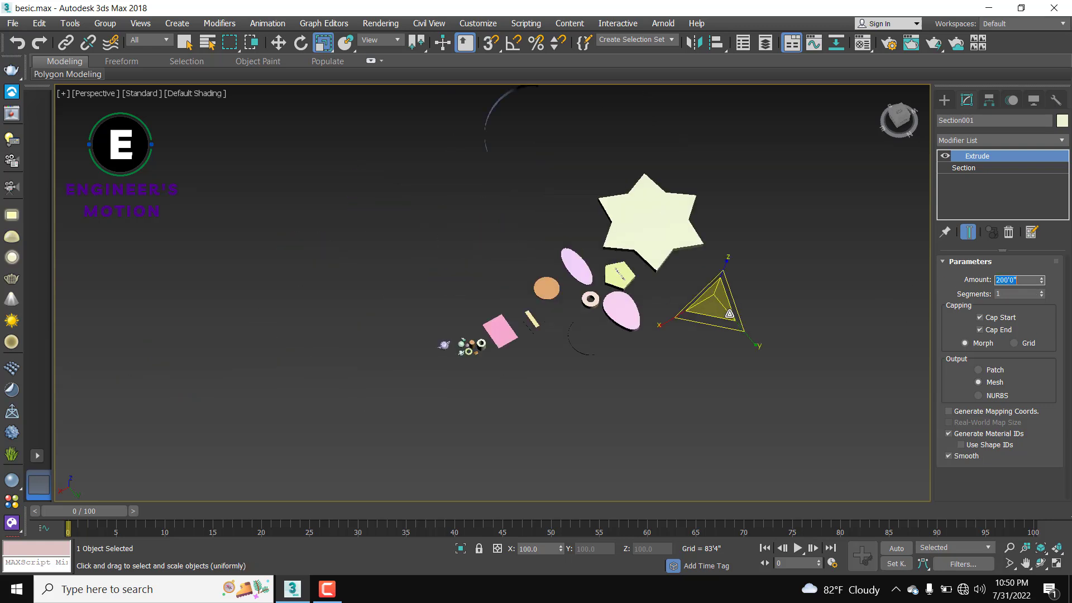
pyautogui.click(789, 295)
pyautogui.scroll(3, 712, 316)
pyautogui.scroll(4, 560, 296)
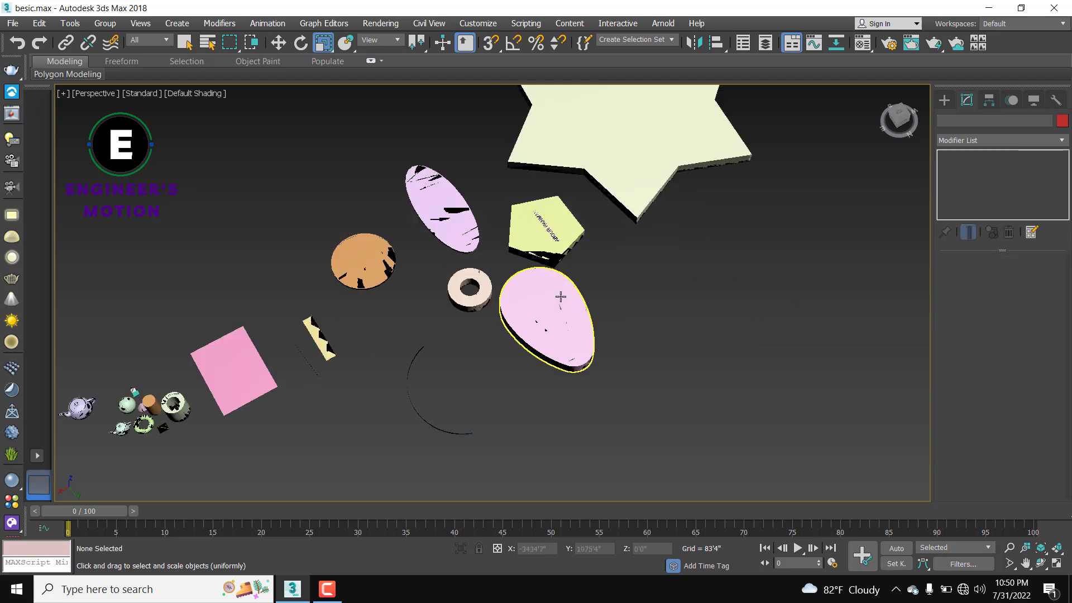
pyautogui.scroll(-6, 560, 296)
pyautogui.click(945, 100)
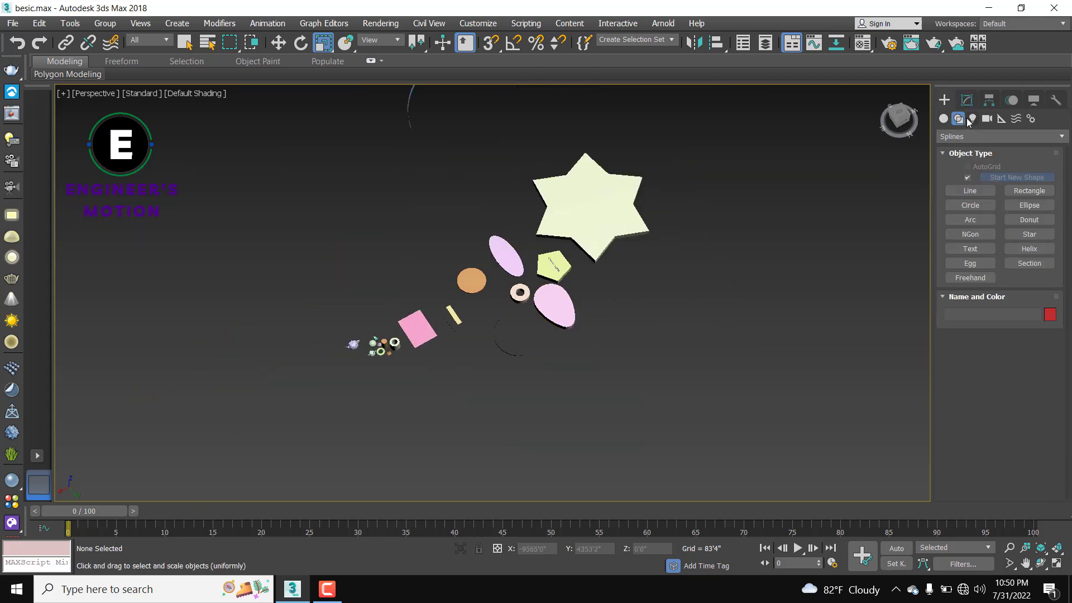
# Step: Sketch three freehand curves below the egg, including a long looping stroke
pyautogui.click(976, 278)
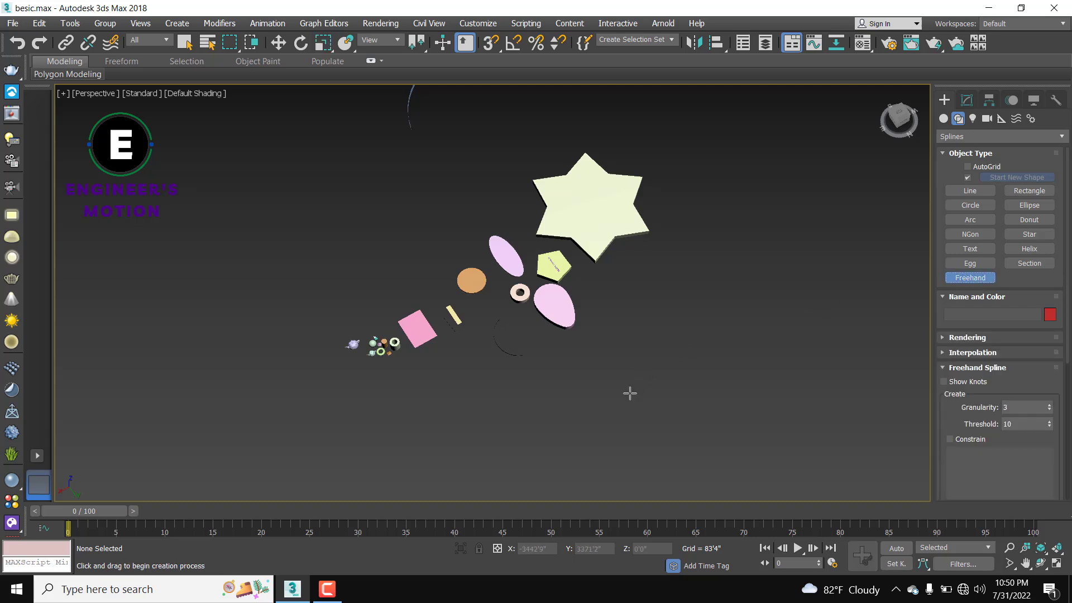
pyautogui.moveTo(630, 393); pyautogui.dragTo(708, 393)
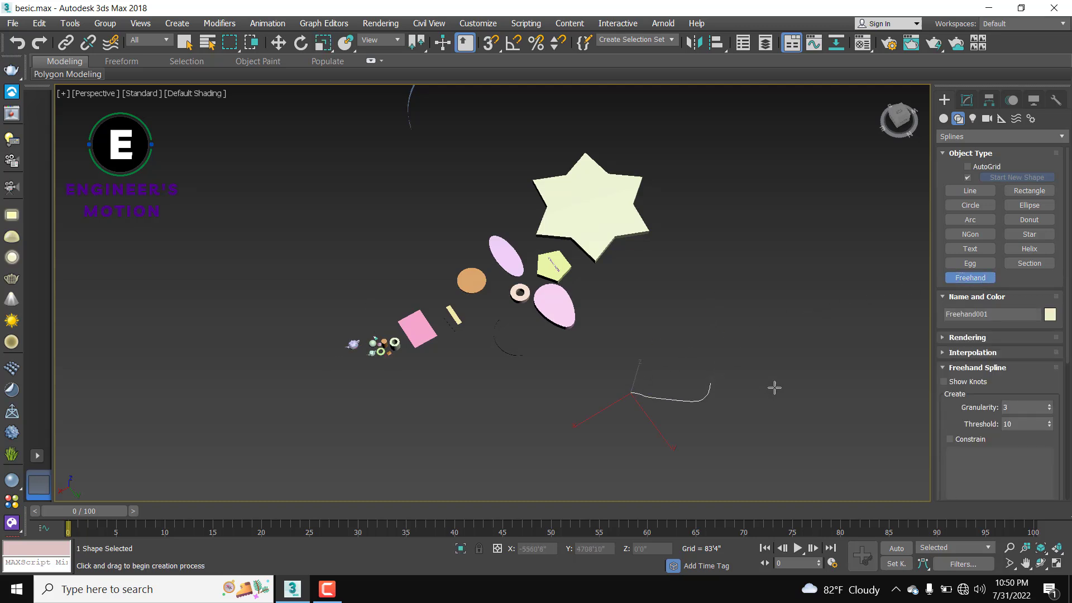
pyautogui.moveTo(728, 347); pyautogui.dragTo(709, 281)
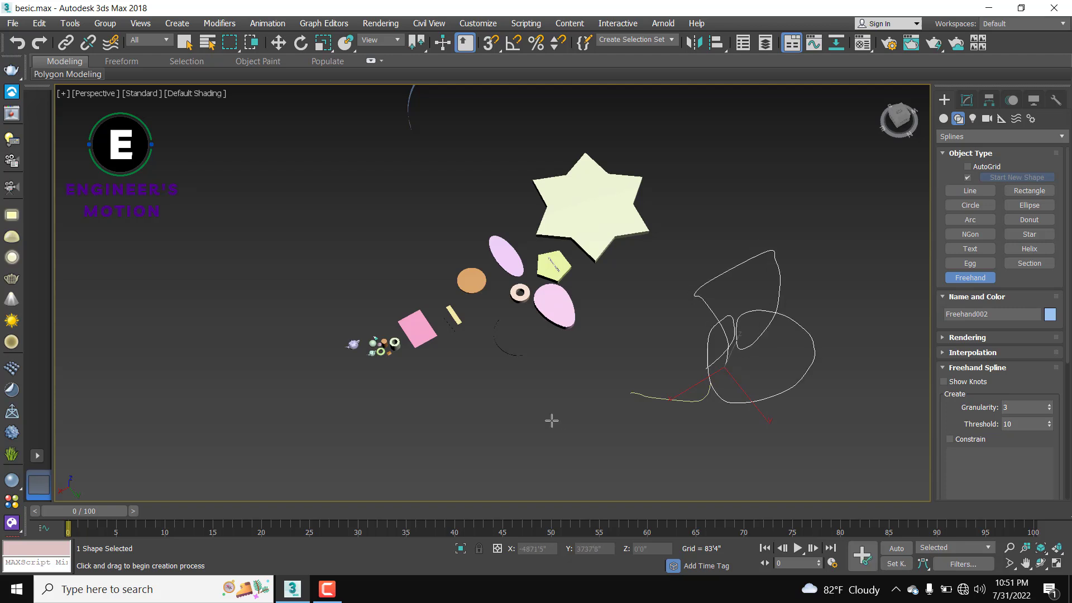
pyautogui.moveTo(552, 420)
pyautogui.mouseDown()
pyautogui.moveTo(565, 433)
pyautogui.moveTo(751, 337)
pyautogui.moveTo(643, 446)
pyautogui.moveTo(770, 358)
pyautogui.mouseUp()
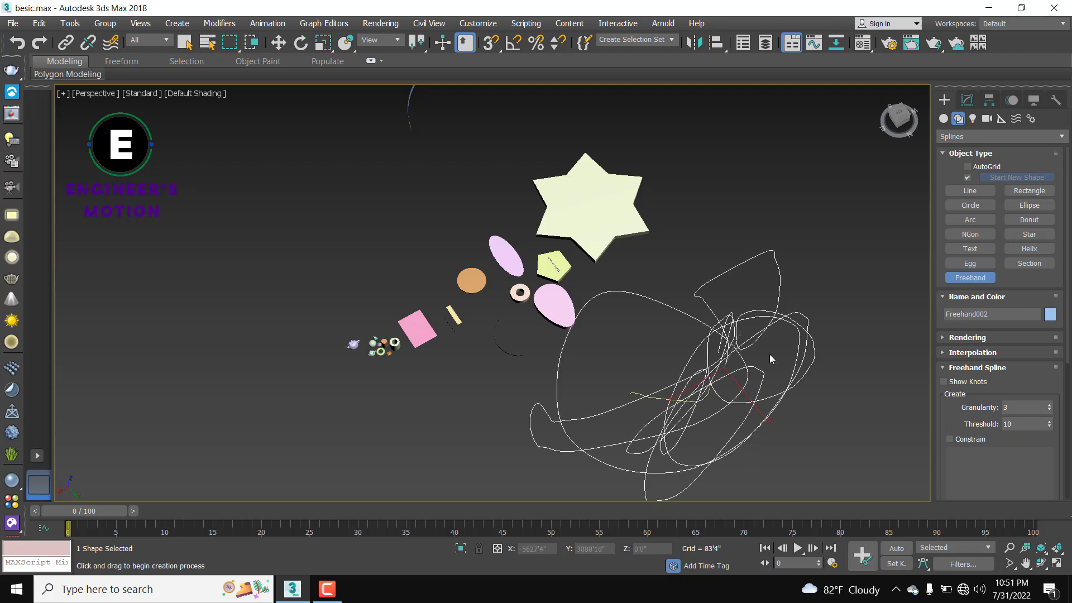
# Step: Delete the looping freehand spline, then the pink egg solid and the other curve
pyautogui.press('r')
pyautogui.press('Delete')
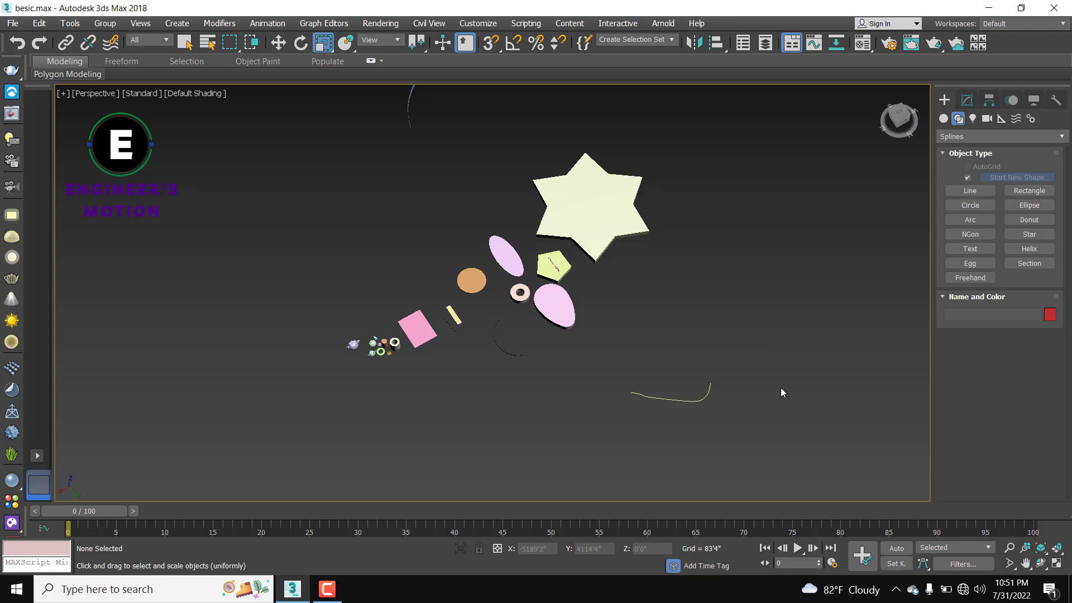
pyautogui.moveTo(558, 438); pyautogui.dragTo(558, 437)
pyautogui.press('Delete')
pyautogui.moveTo(649, 359); pyautogui.dragTo(627, 399, button='middle')
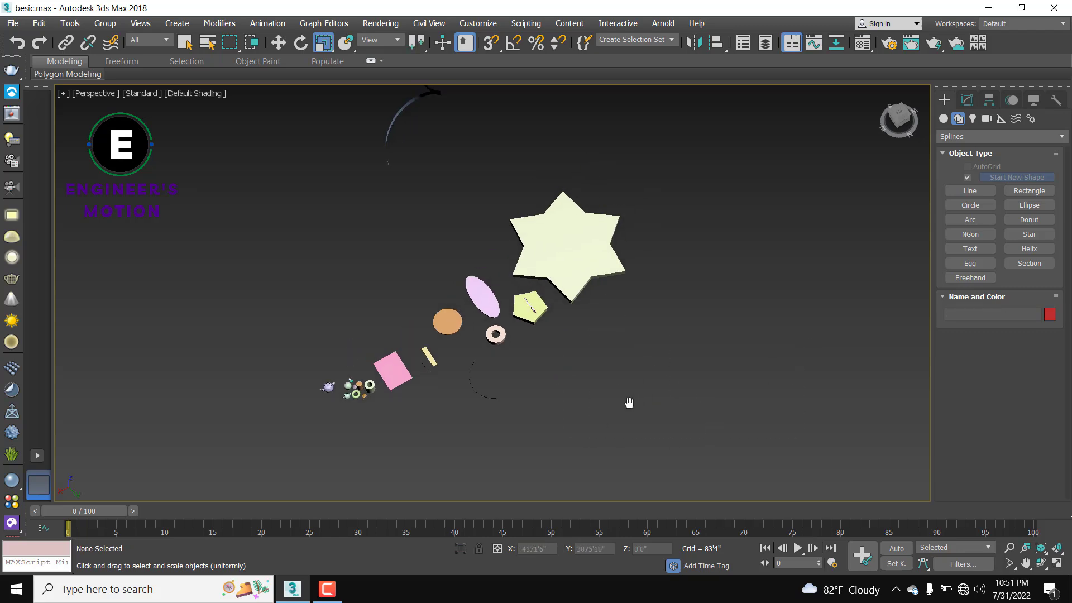
pyautogui.keyDown('alt'); pyautogui.moveTo(587, 358); pyautogui.dragTo(497, 323, button='middle'); pyautogui.keyUp('alt')
pyautogui.scroll(8, 496, 323)
pyautogui.scroll(3, 550, 316)
pyautogui.scroll(-10, 568, 335)
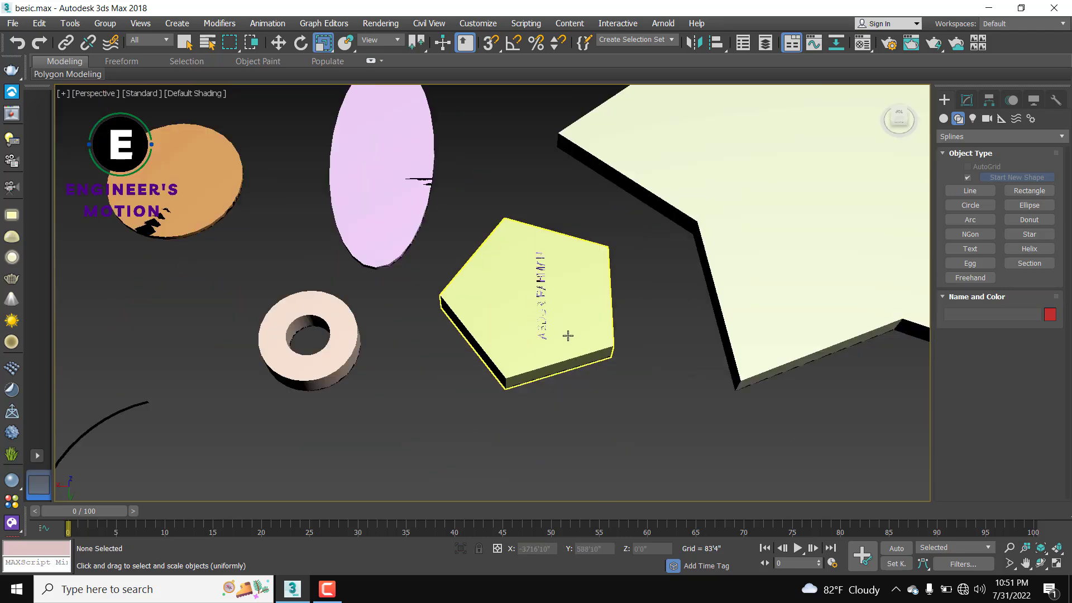
pyautogui.keyDown('alt'); pyautogui.moveTo(615, 359); pyautogui.dragTo(576, 333, button='middle'); pyautogui.keyUp('alt')
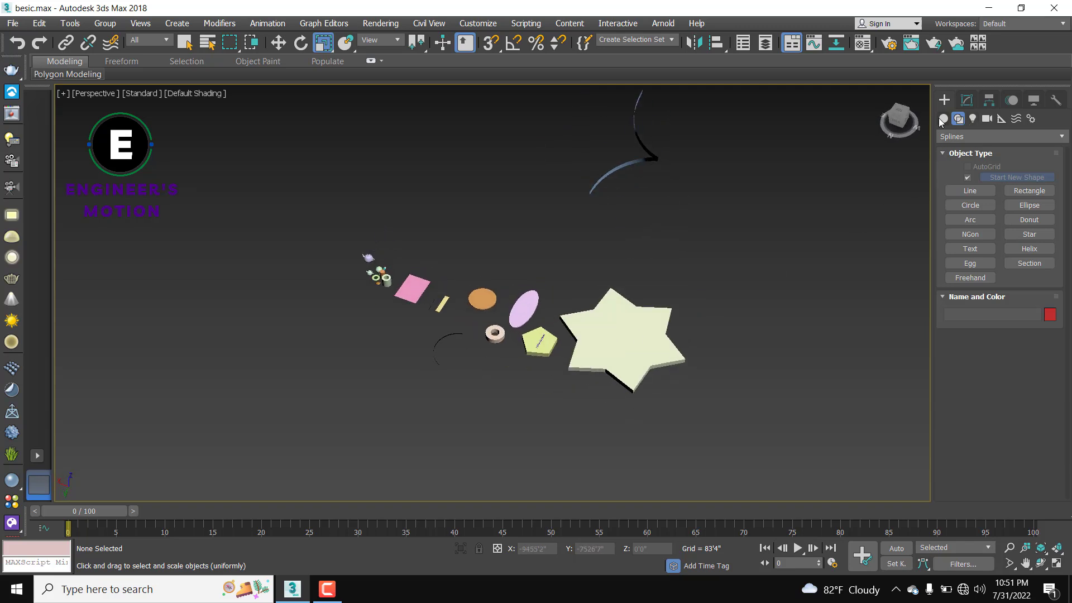
pyautogui.click(943, 119)
pyautogui.click(959, 119)
pyautogui.scroll(5, 646, 357)
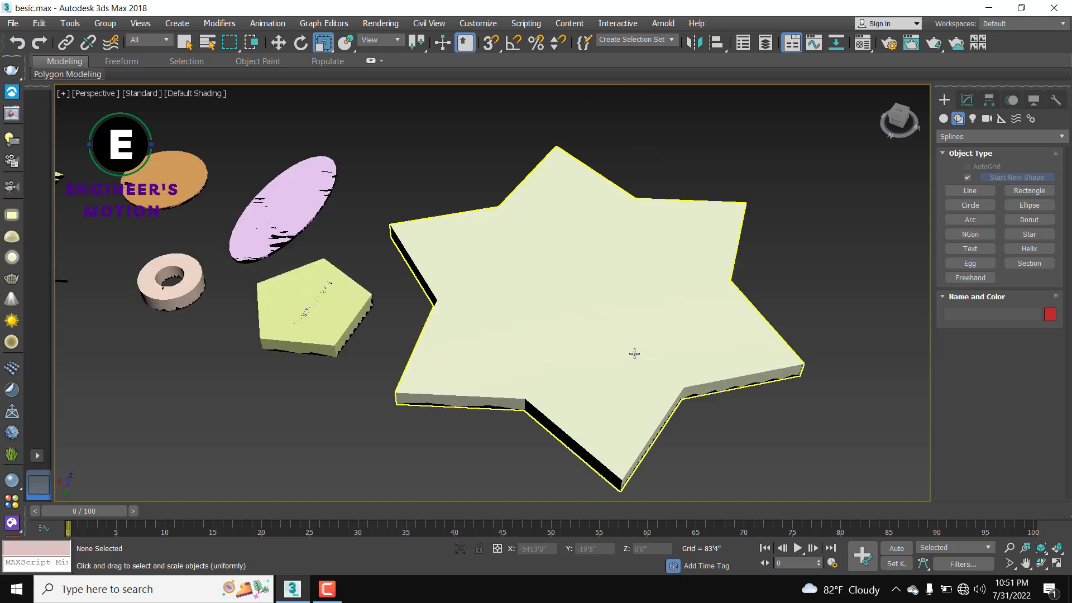
pyautogui.scroll(-5, 429, 347)
pyautogui.keyDown('alt'); pyautogui.moveTo(607, 364); pyautogui.dragTo(577, 370, button='middle'); pyautogui.keyUp('alt')
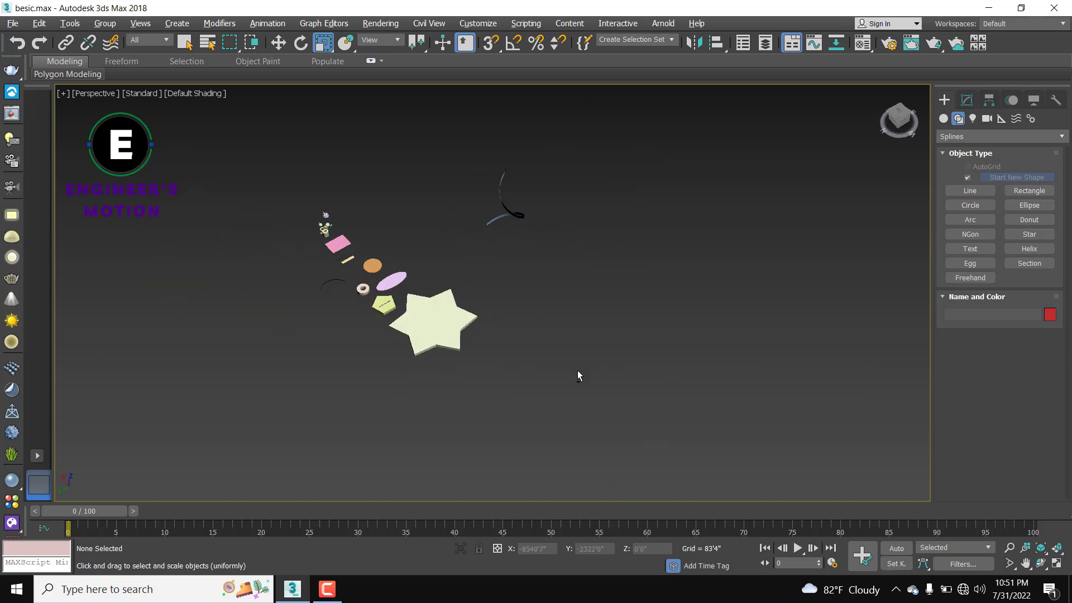
pyautogui.scroll(2, 414, 303)
pyautogui.scroll(4, 414, 303)
pyautogui.moveTo(369, 337); pyautogui.dragTo(514, 328, button='middle')
pyautogui.scroll(2, 411, 292)
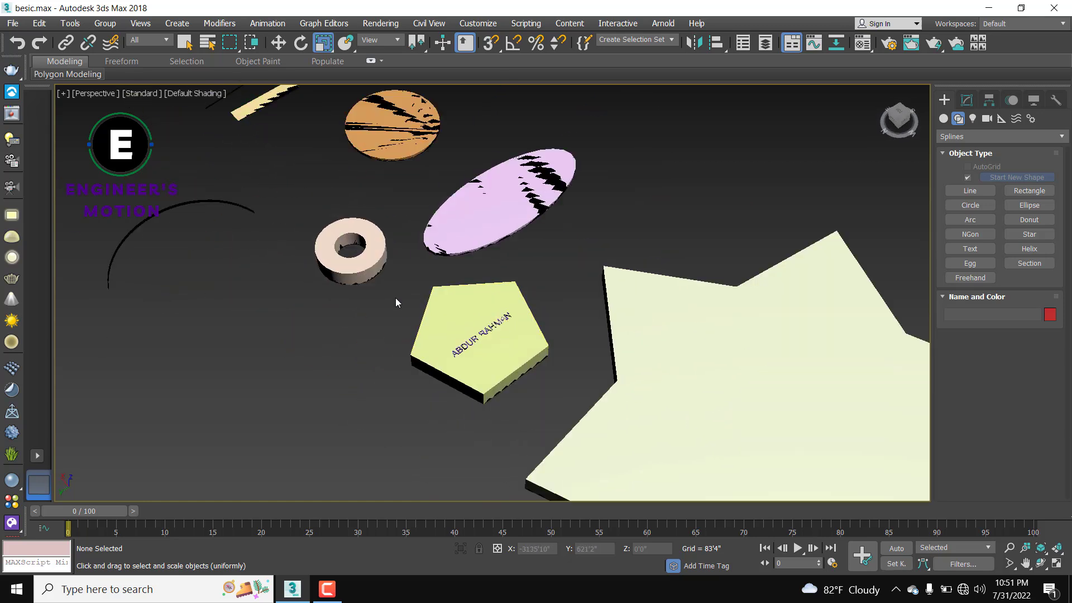
pyautogui.scroll(-5, 396, 297)
pyautogui.moveTo(425, 331); pyautogui.dragTo(533, 324, button='middle')
pyautogui.scroll(5, 511, 307)
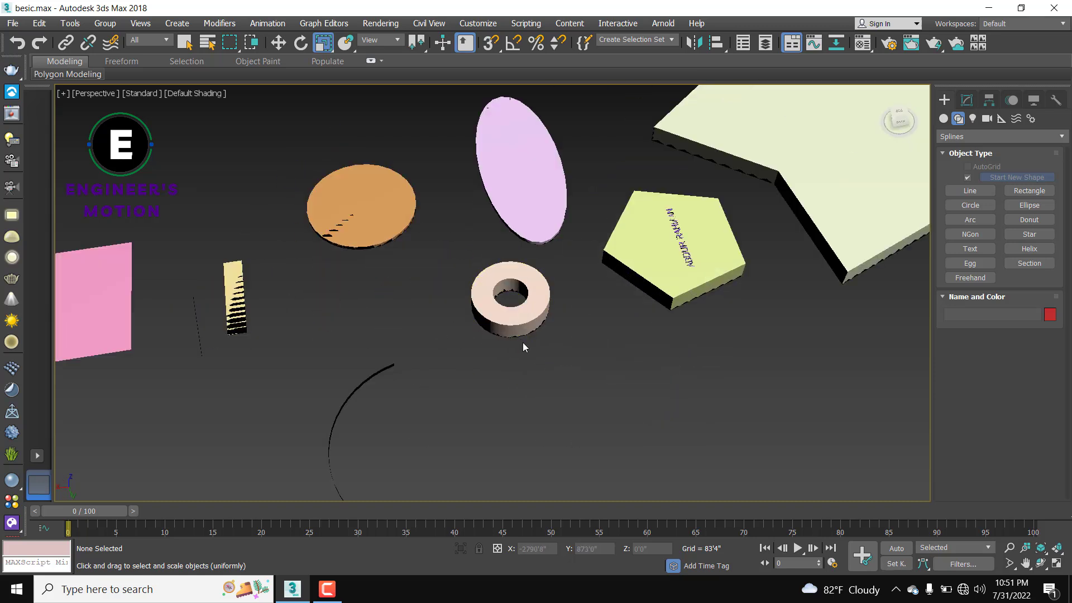
pyautogui.scroll(-3, 523, 343)
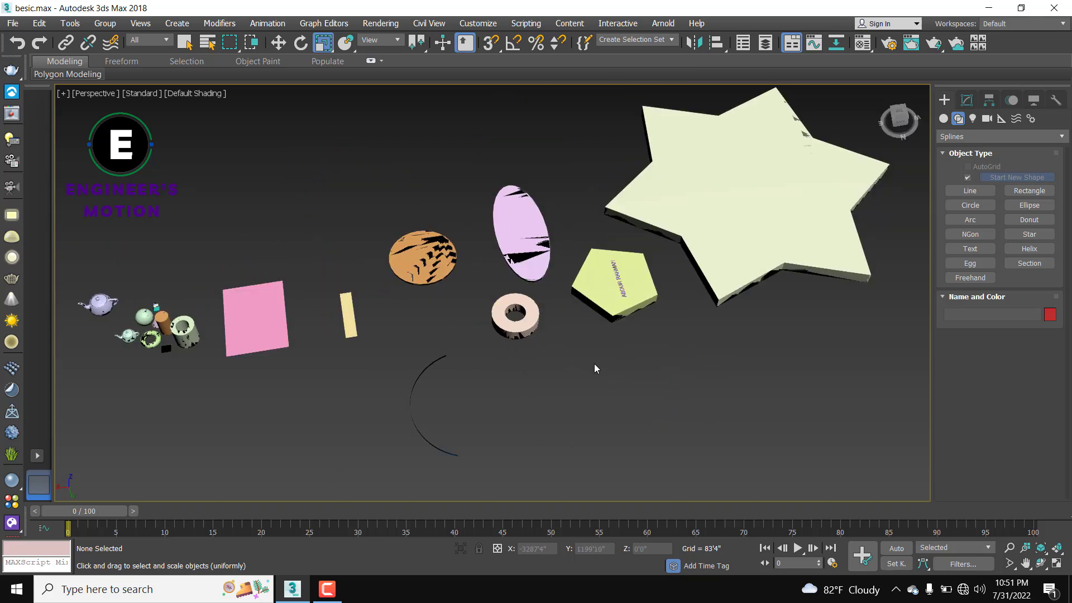